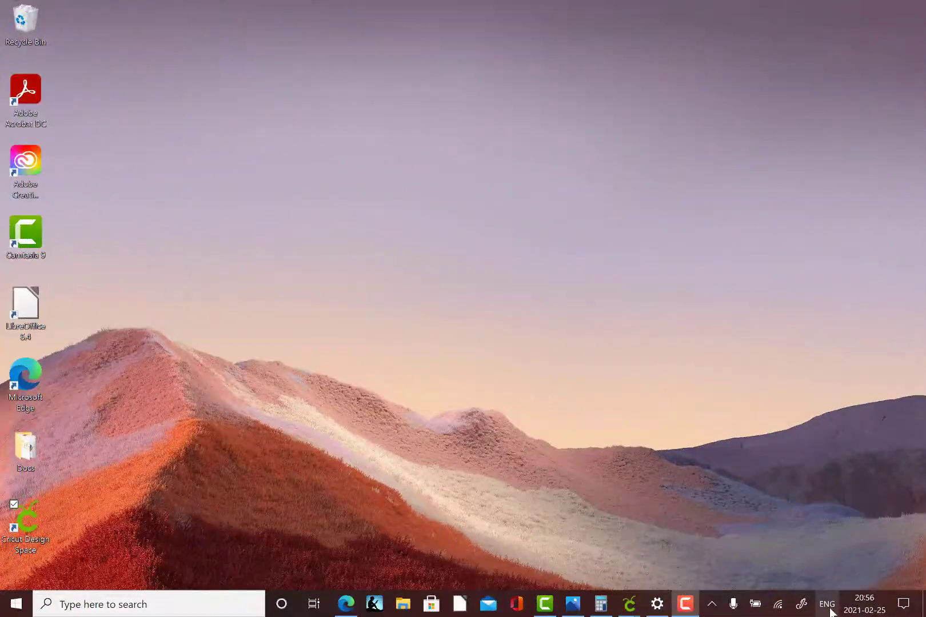
- Add and install Arabic (Morocco) as a preferred language in Windows Settings
left_click(829, 609)
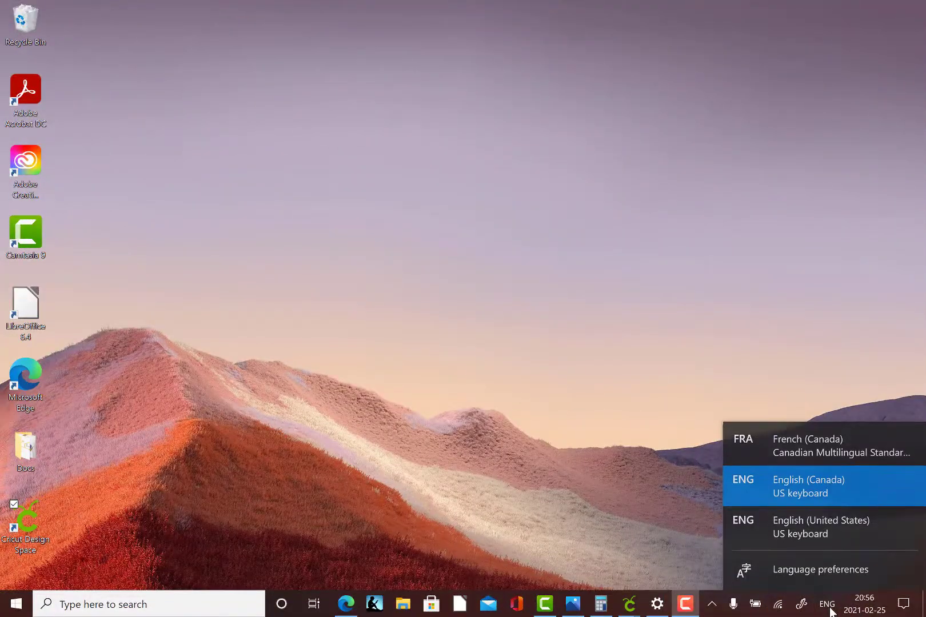
left_click(804, 571)
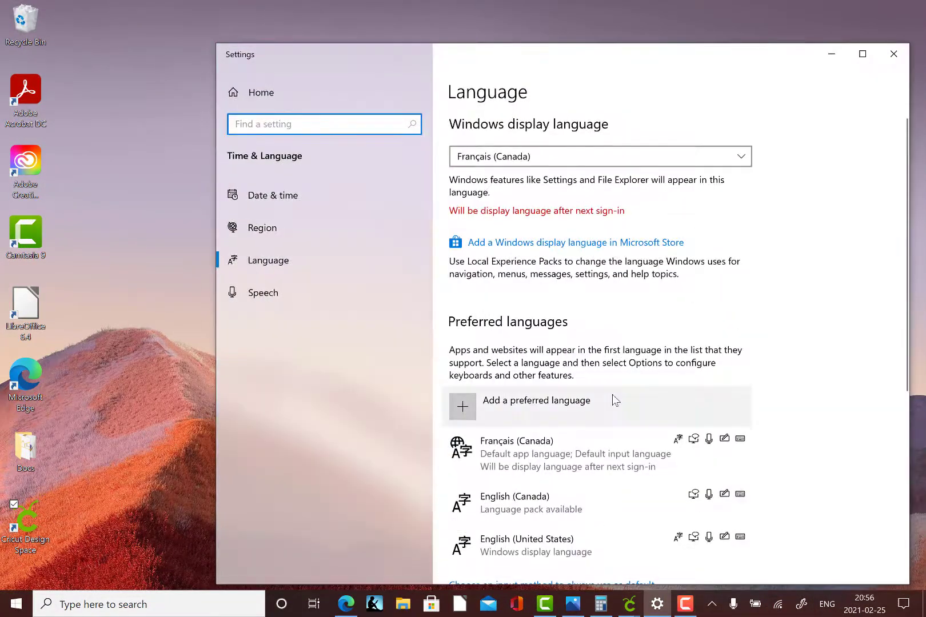
left_click(510, 404)
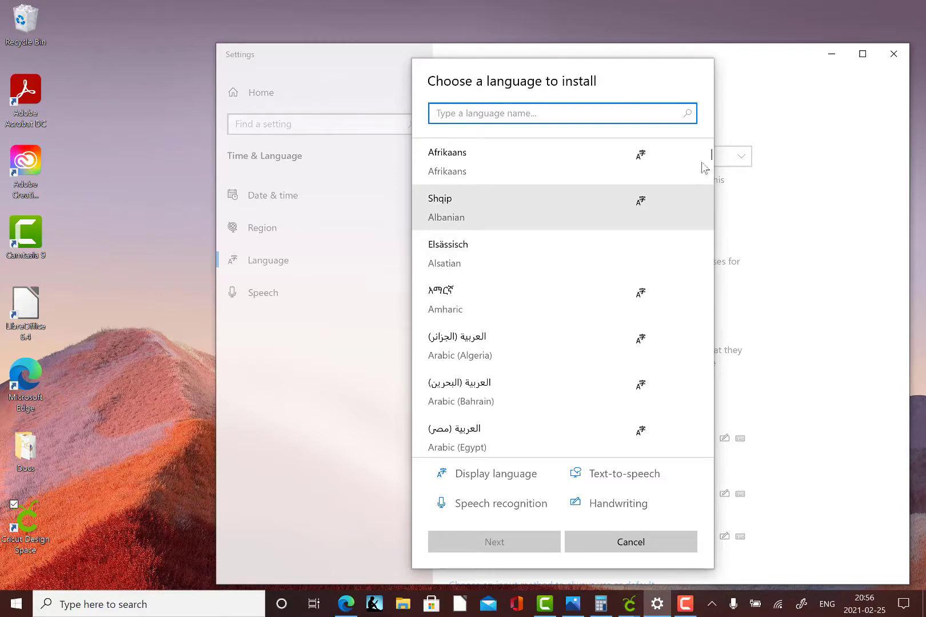
scroll(712, 166, "down", 1)
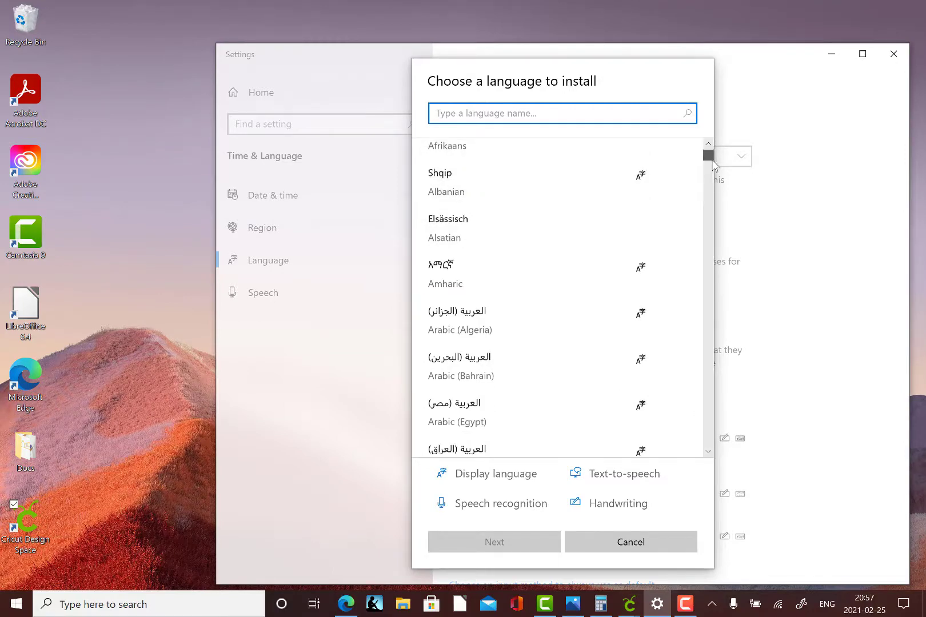
scroll(713, 164, "down", 5)
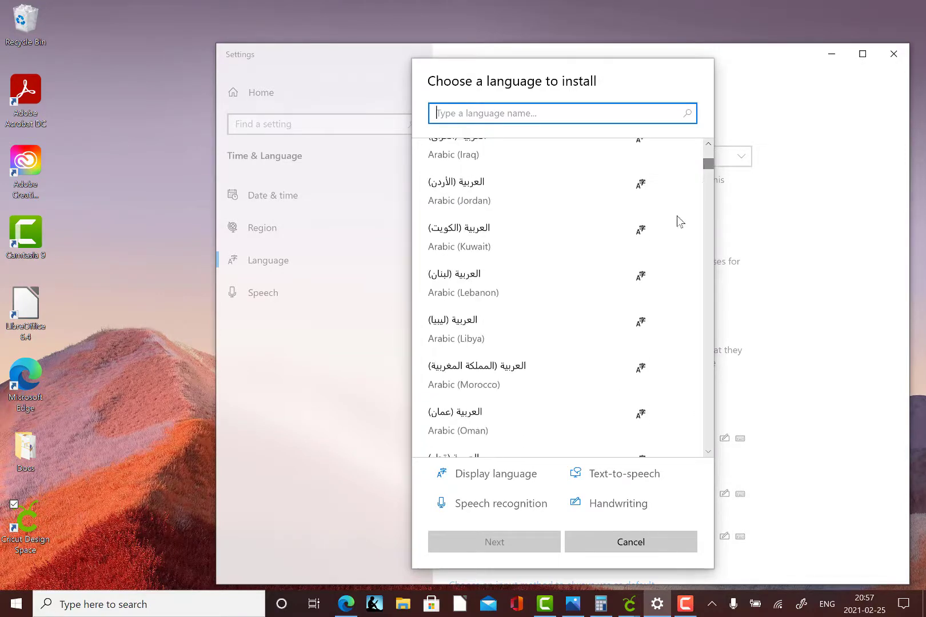
left_click(531, 384)
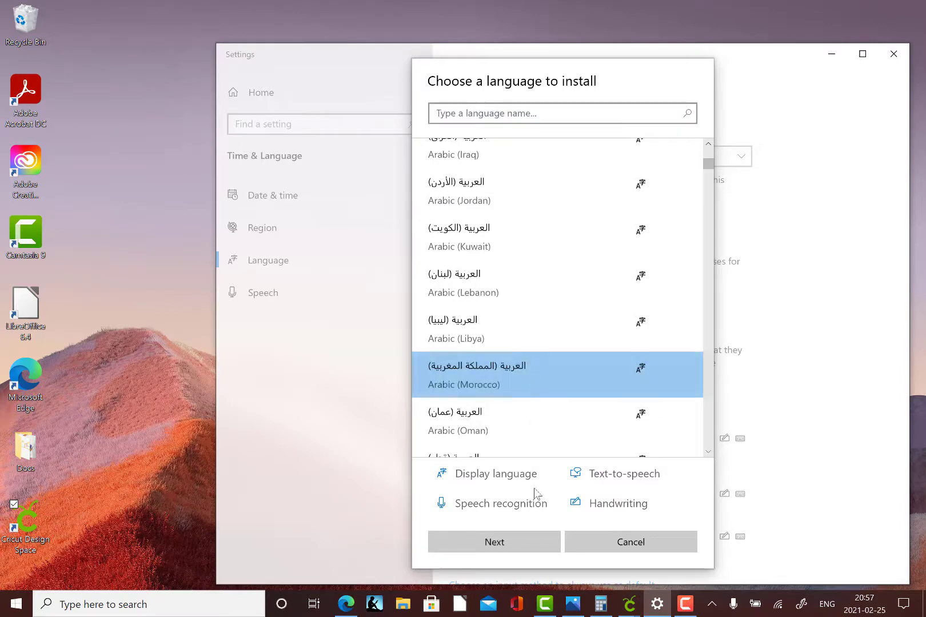
left_click(519, 548)
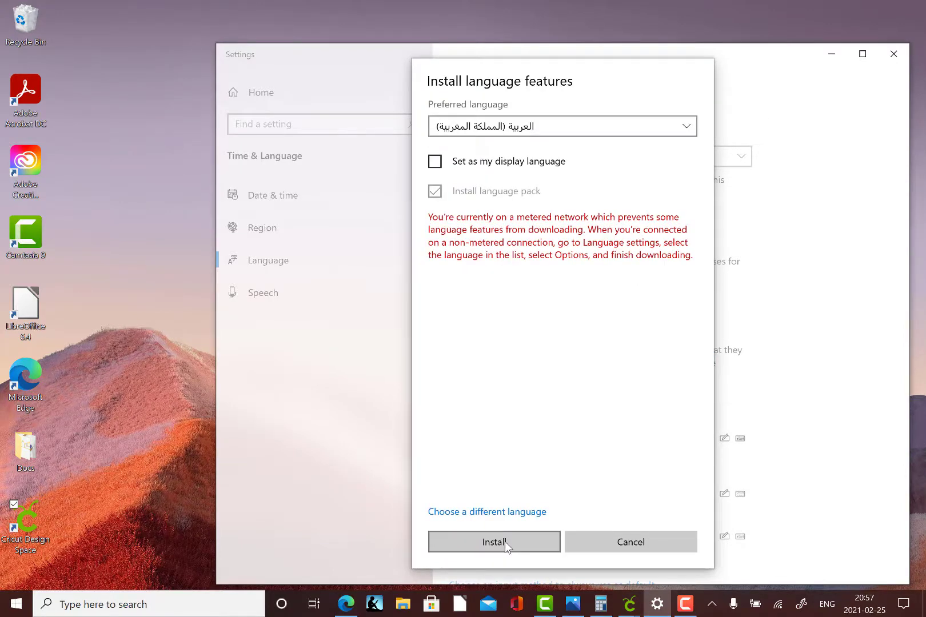
left_click(504, 542)
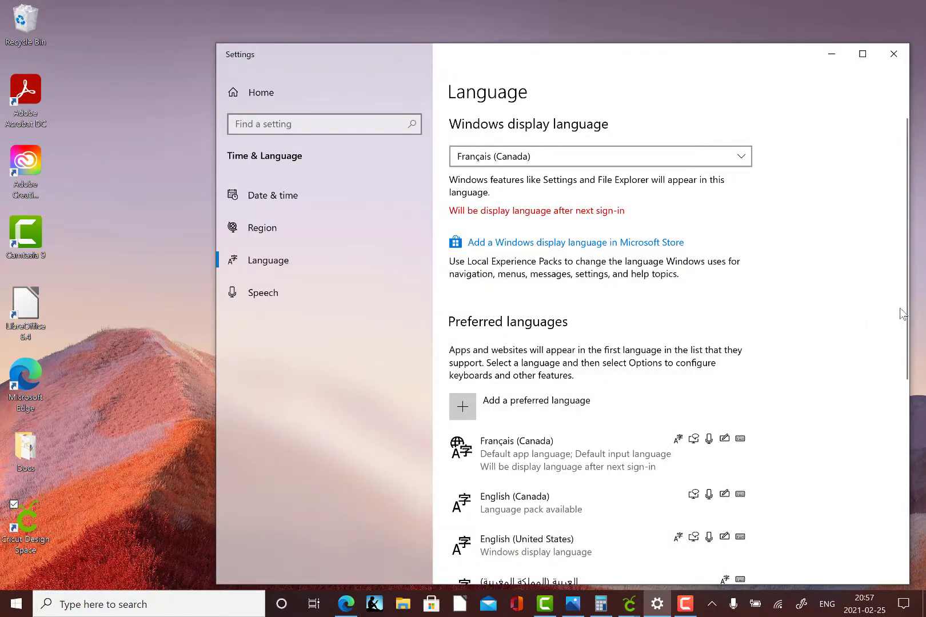
- Close Settings and switch the keyboard input to Arabic (Morocco)
scroll(905, 263, "down", 2)
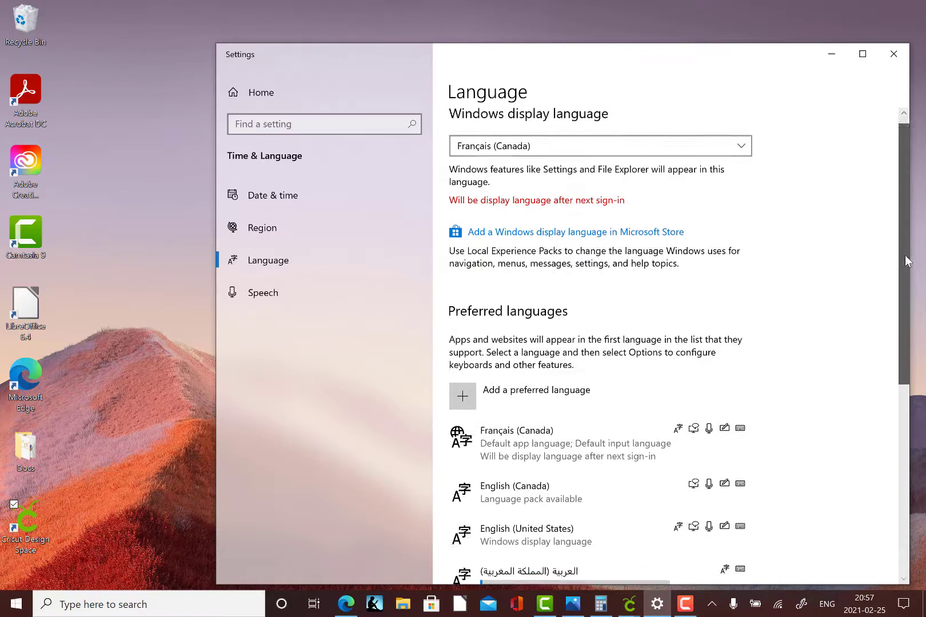
scroll(911, 286, "down", 1)
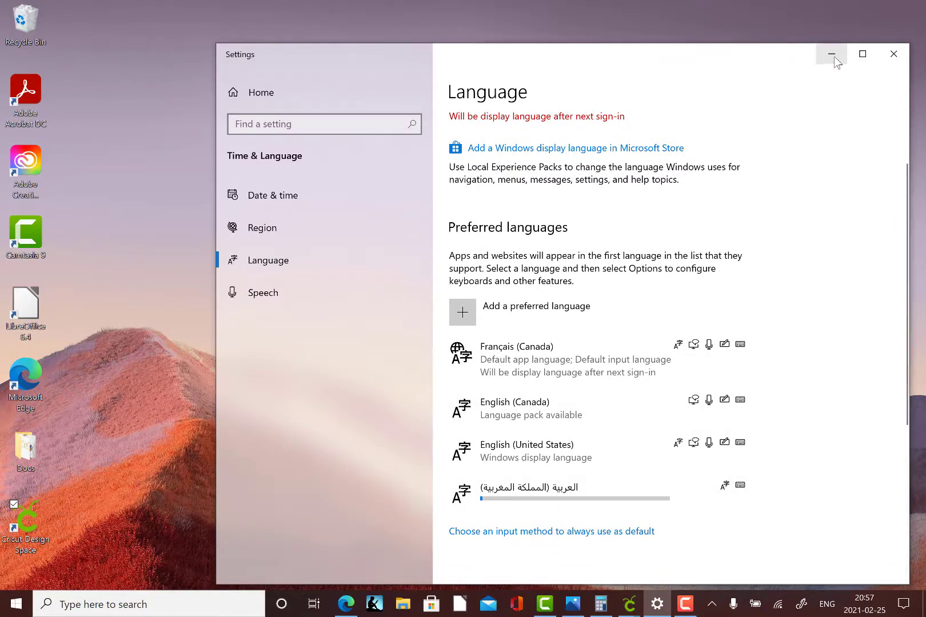
left_click(893, 53)
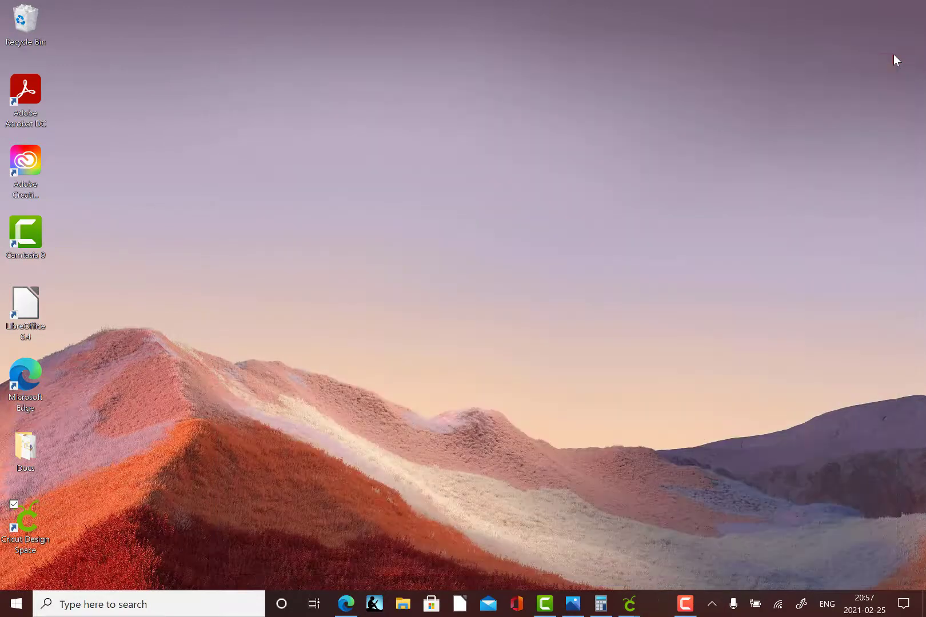
left_click(826, 604)
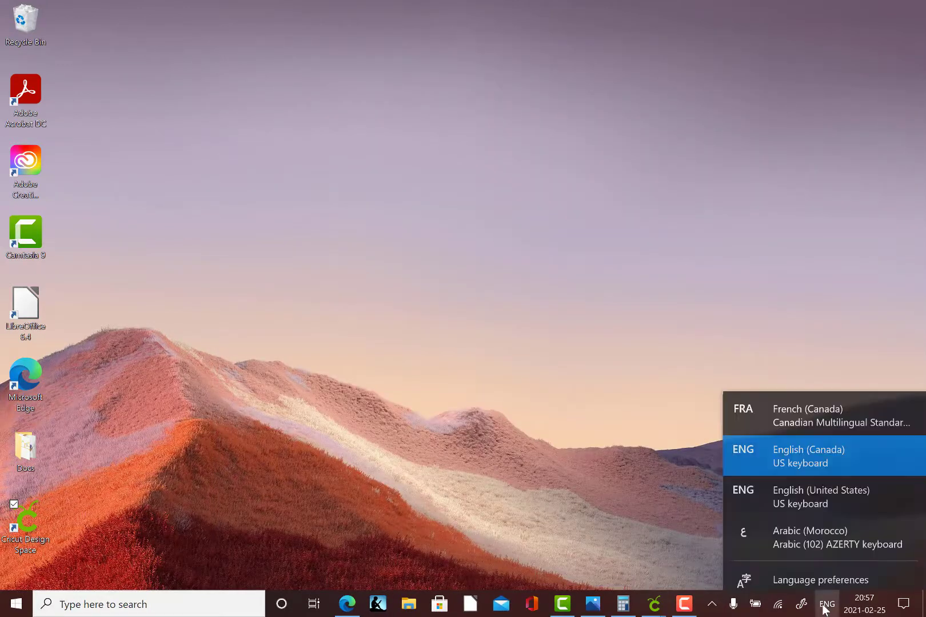
left_click(788, 529)
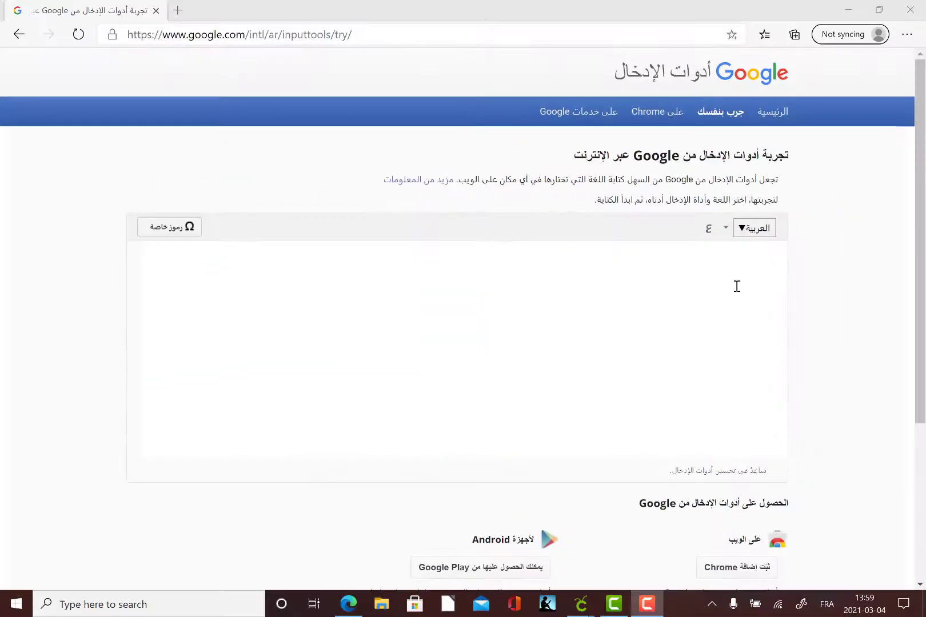
- Transliterate mar7aba and salam into مرحبا and سلام on two lines, then select سلام
left_click(736, 287)
type("ma")
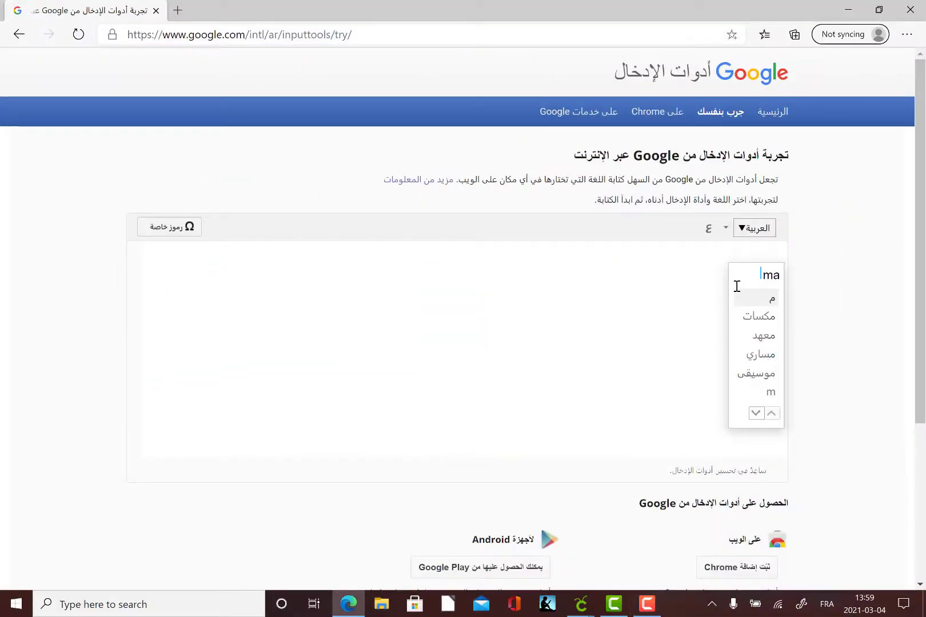
type("r7aba")
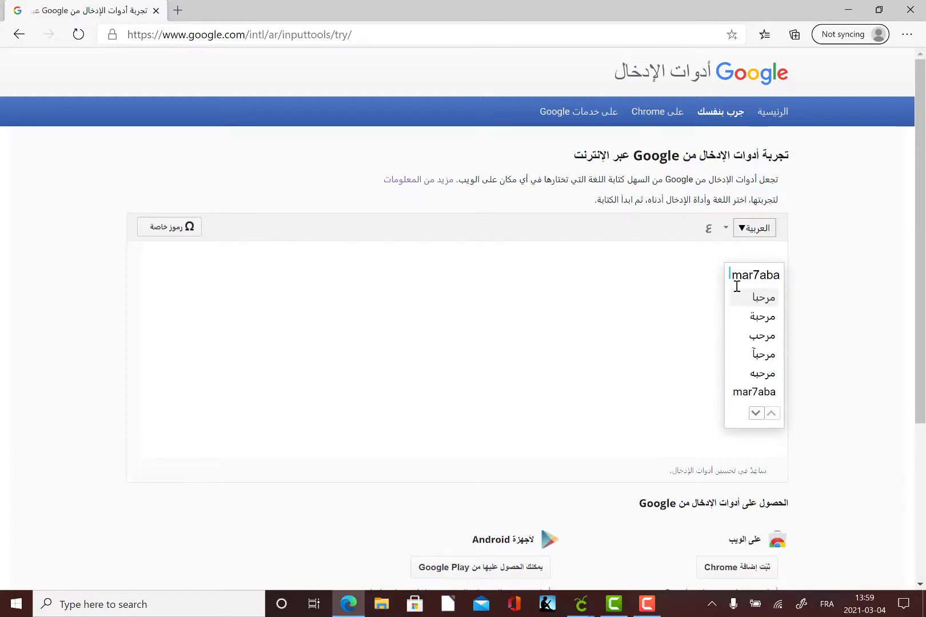
left_click(766, 301)
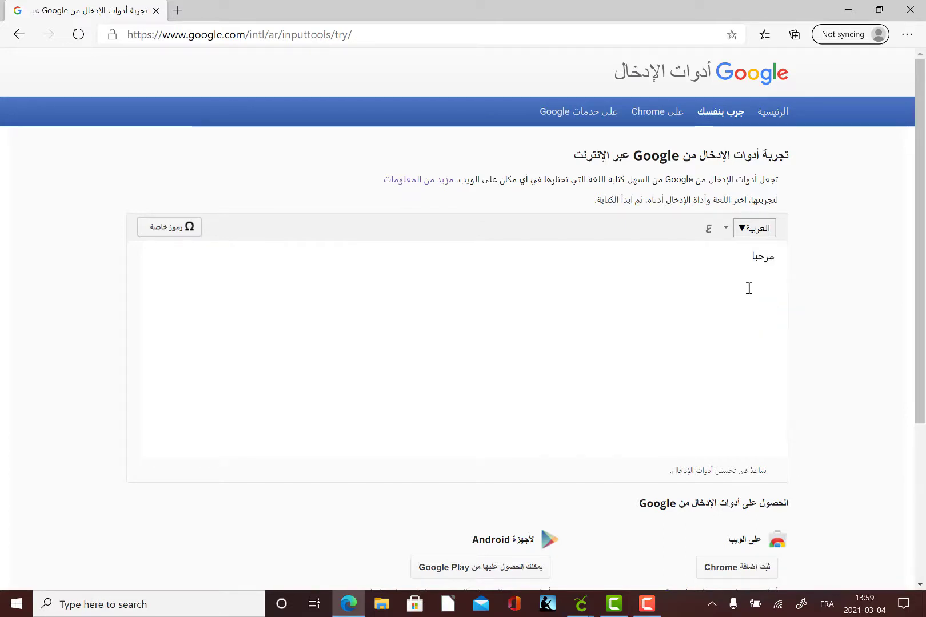
type("sal")
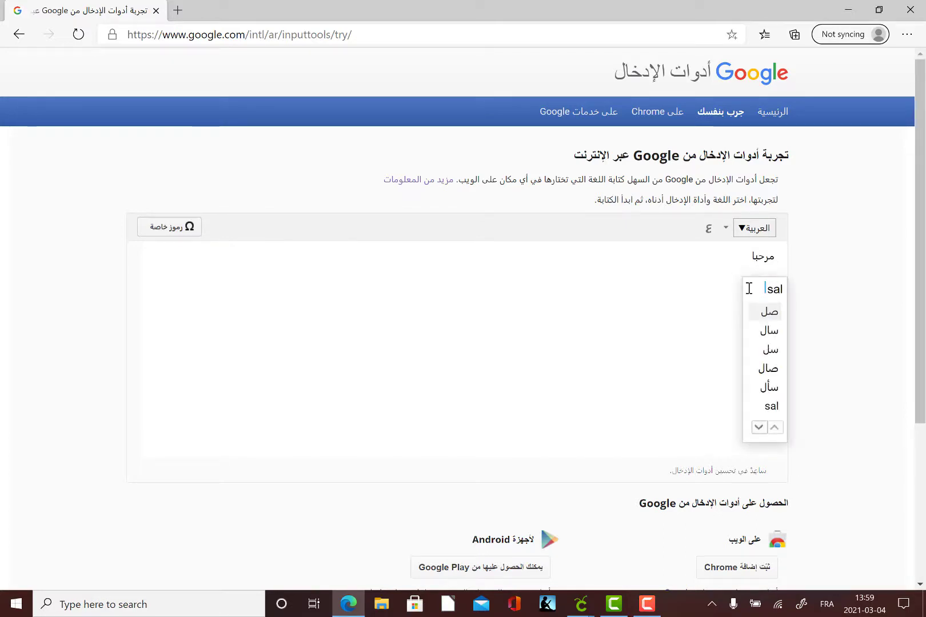
type("am")
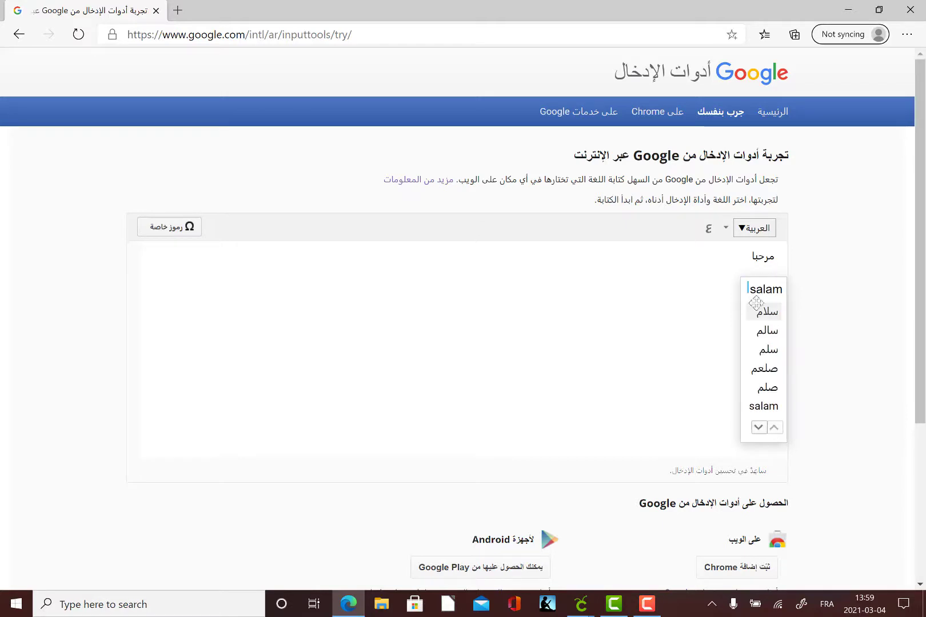
left_click(765, 320)
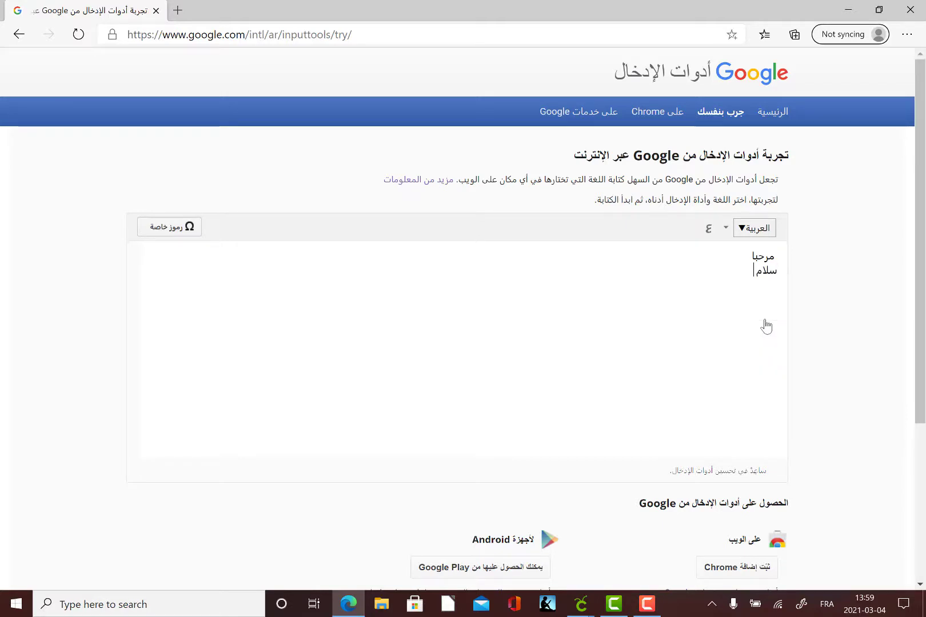
double_click(765, 271)
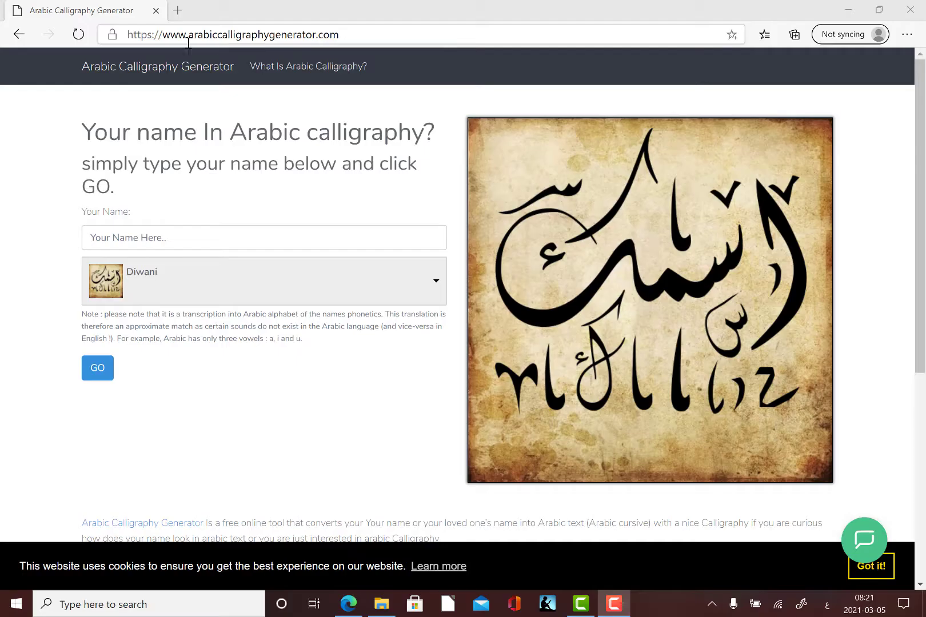
- Enter مرحبا as the name, choose the Diwani style and generate the calligraphy
left_click(125, 238)
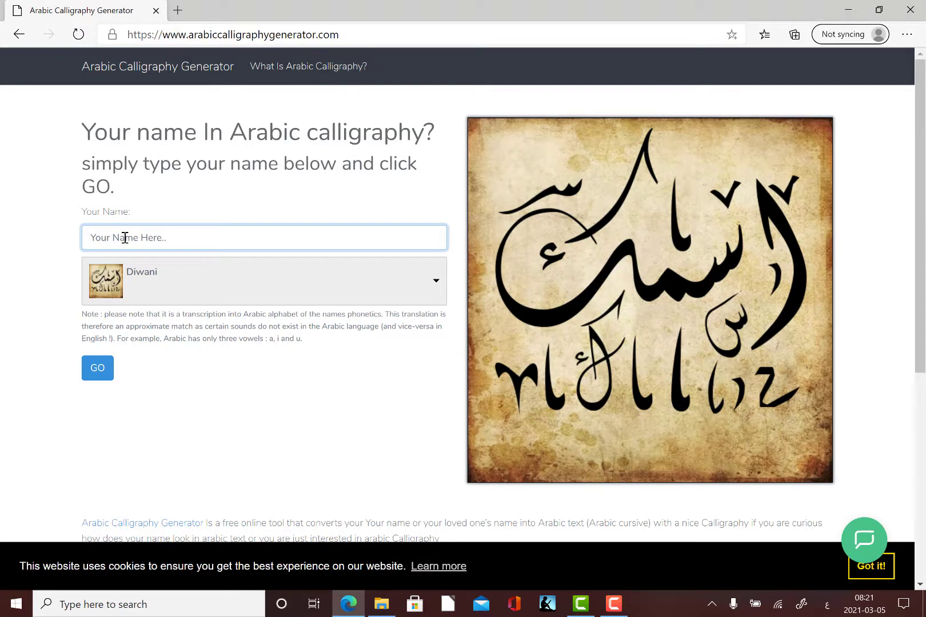
type("مرحبا")
left_click(433, 286)
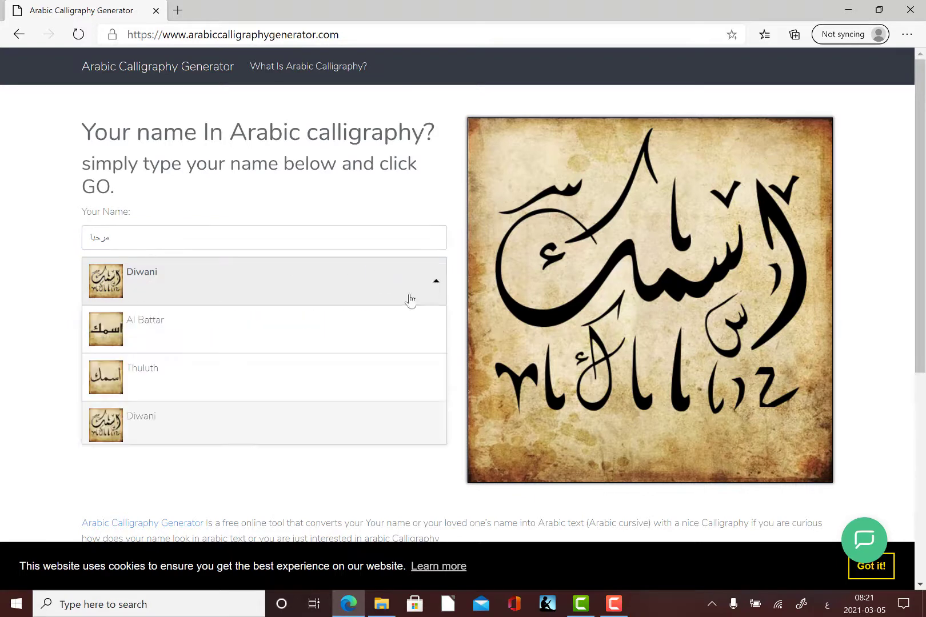
left_click(120, 434)
left_click(99, 374)
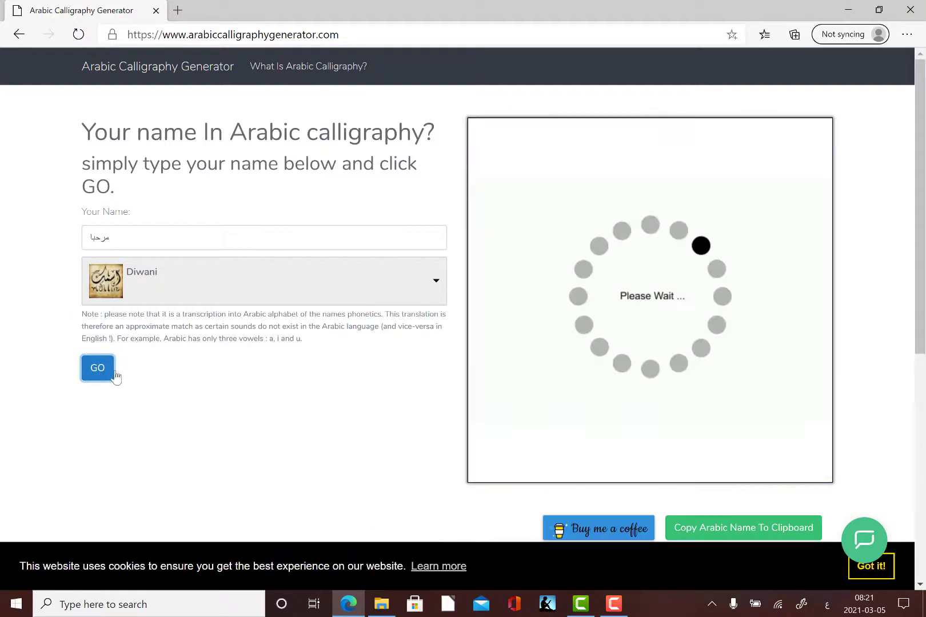
scroll(857, 297, "down", 2)
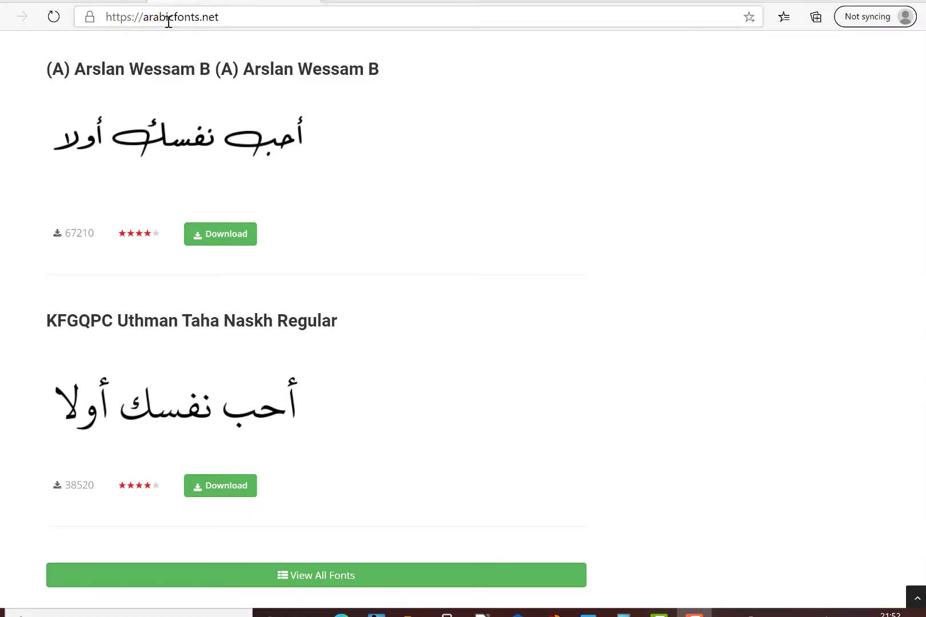
- Download the (A) Arslan Wessam B font archive and install its TrueType font file
left_click(218, 242)
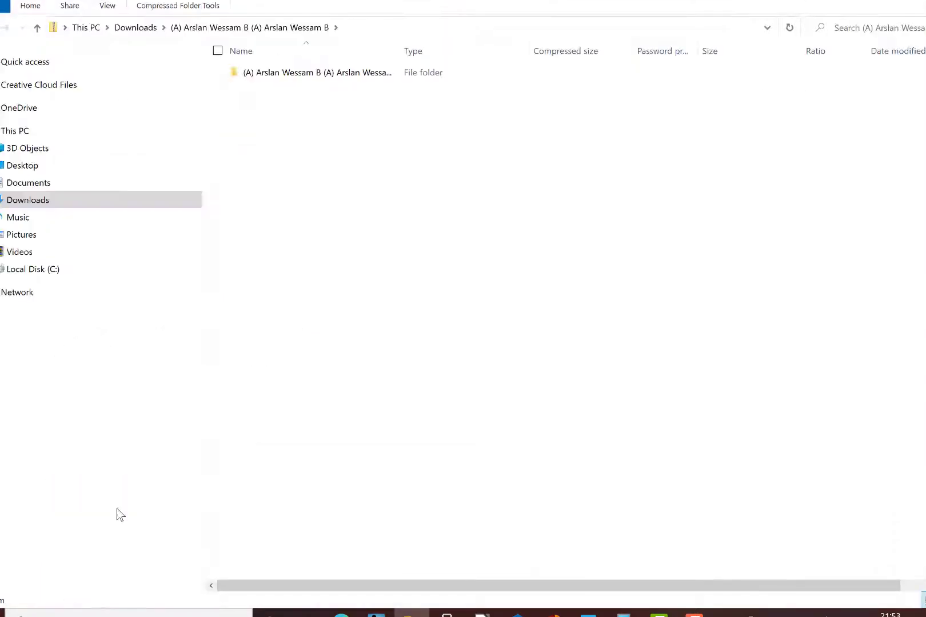
double_click(341, 80)
double_click(331, 78)
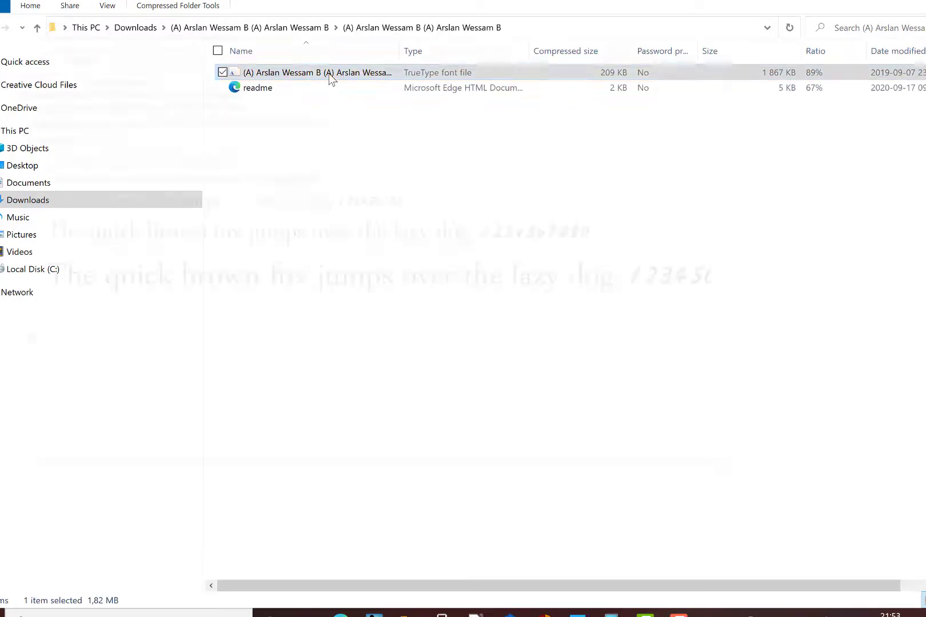
left_click(82, 54)
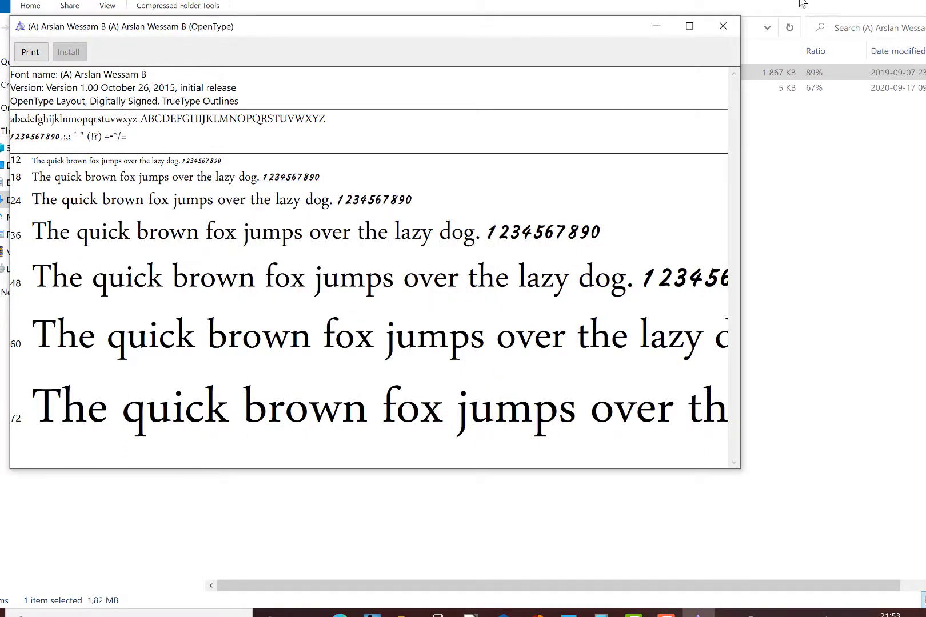
left_click(727, 34)
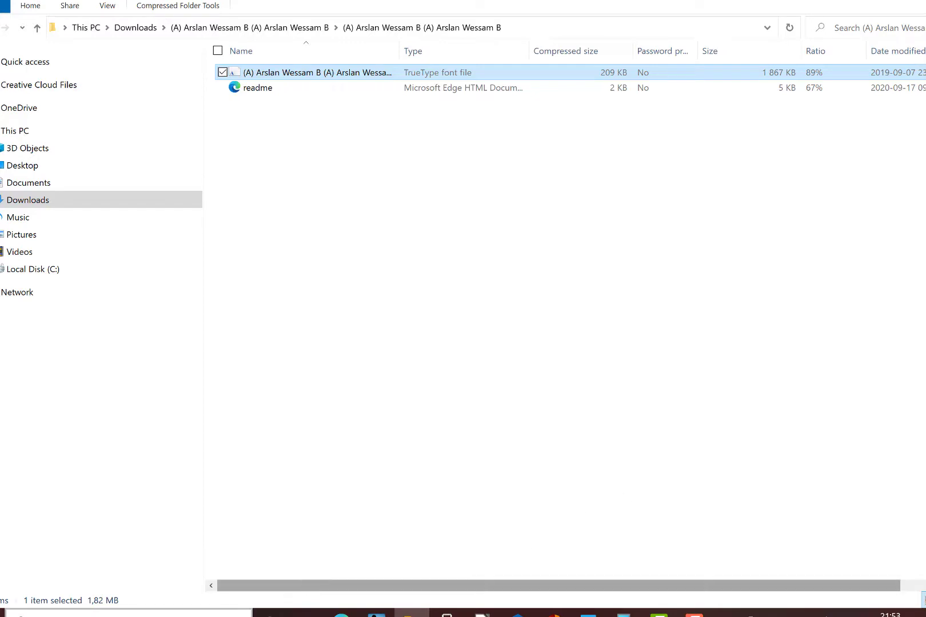
left_click(126, 614)
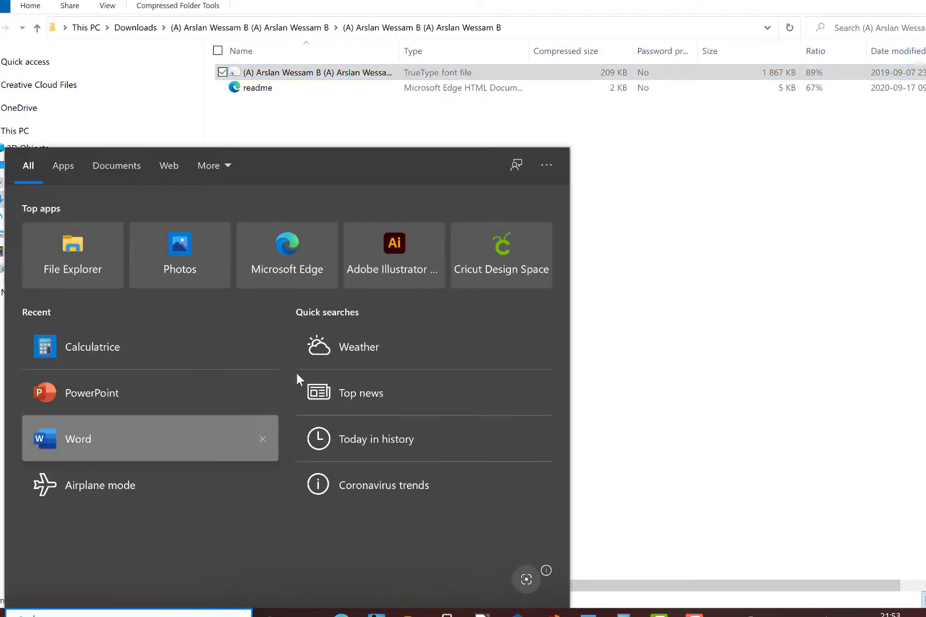
- Start a new Cricut project, add a text box with the Arabic word مرحبا, and select it
left_click(477, 258)
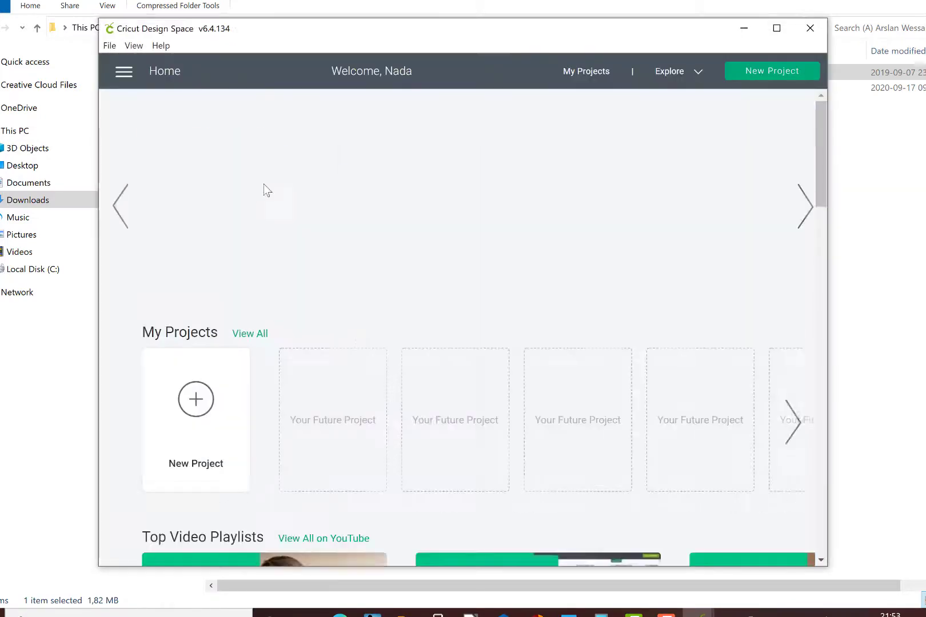
left_click(207, 402)
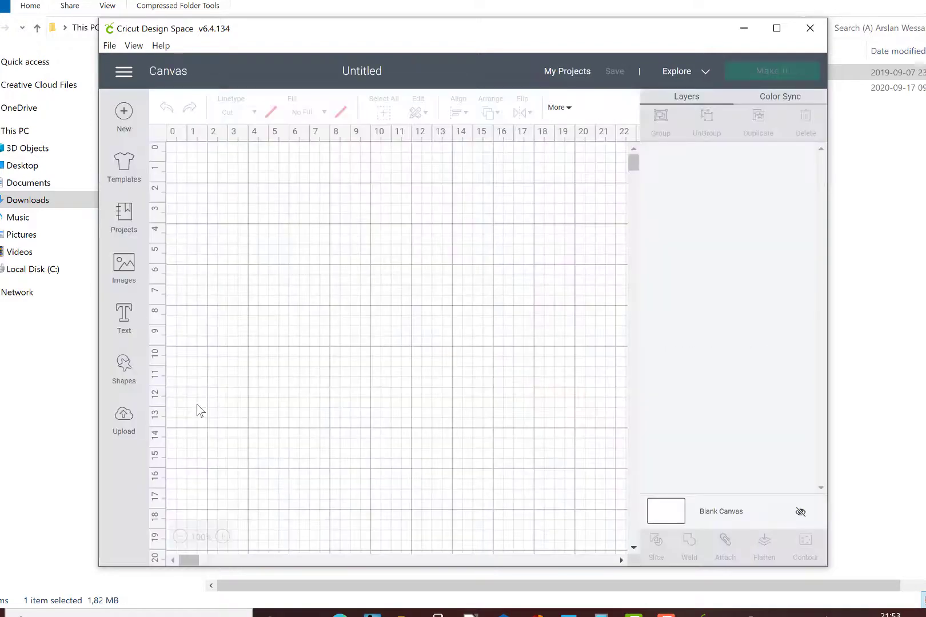
left_click(125, 313)
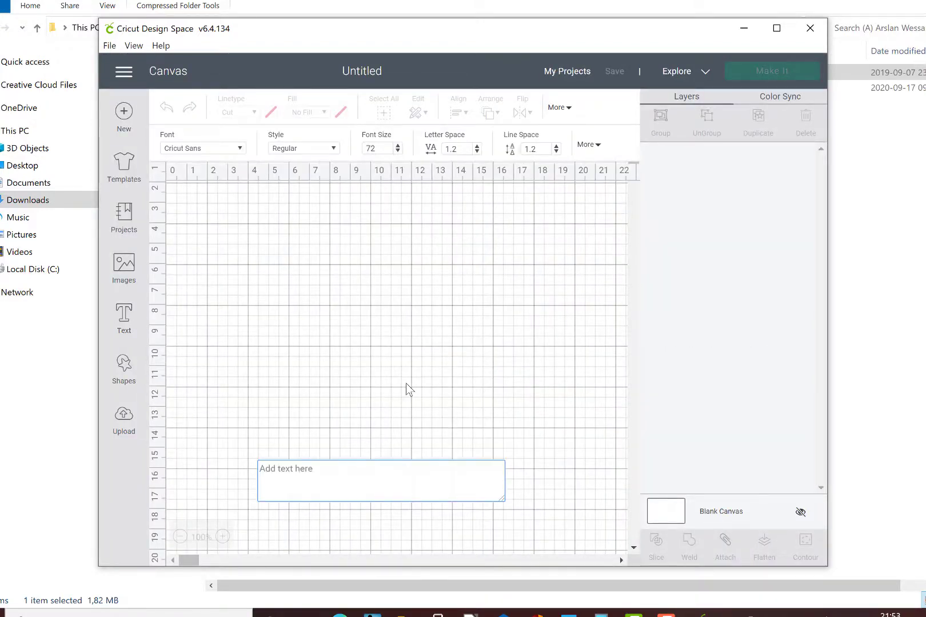
left_click(864, 613)
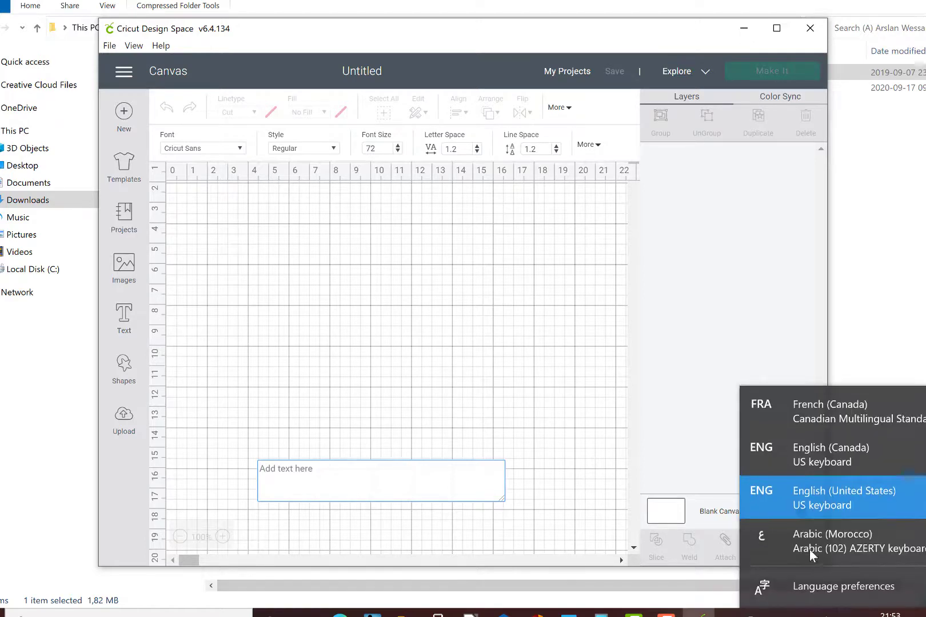
left_click(803, 537)
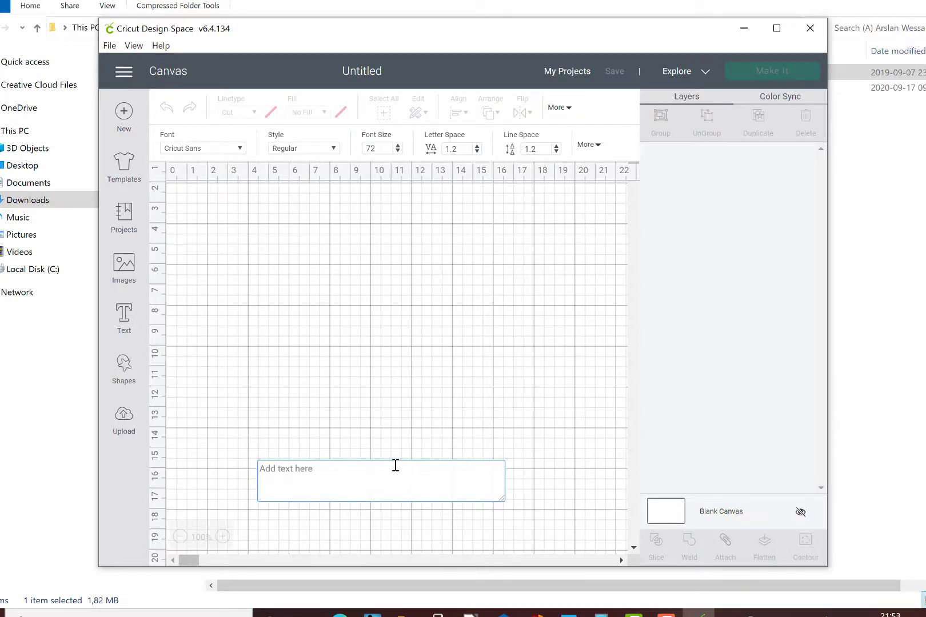
type("ء")
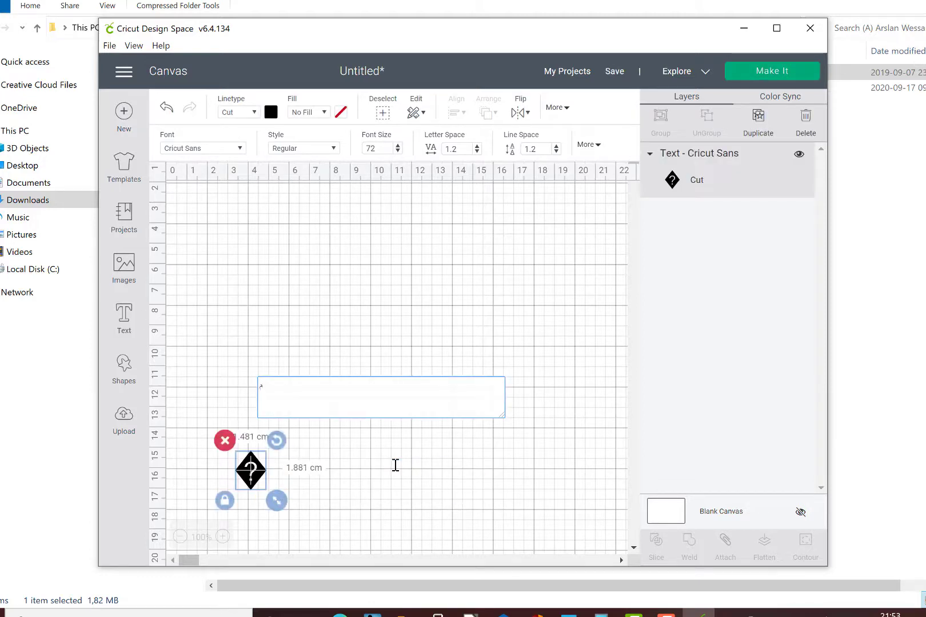
type("رح")
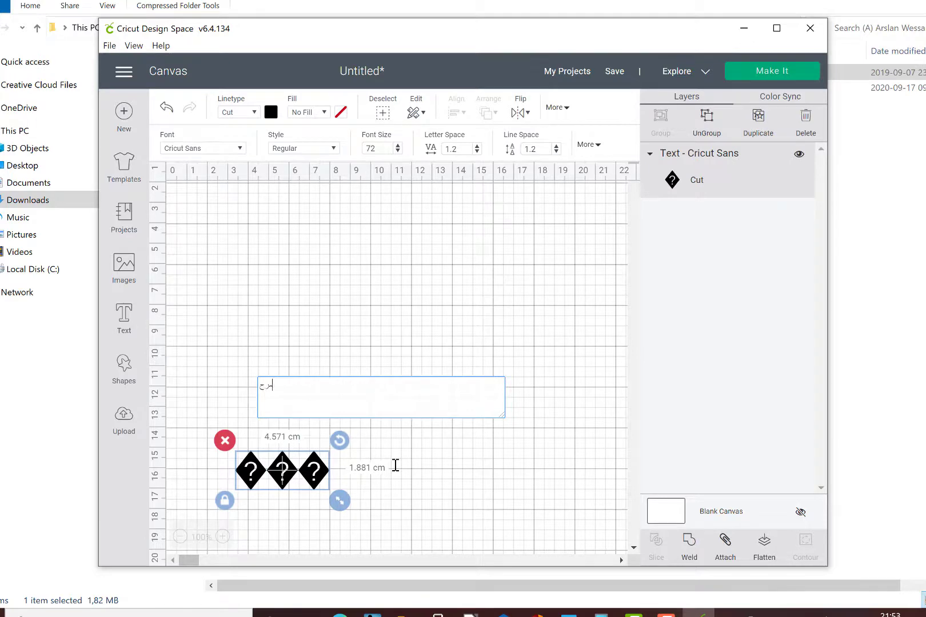
type("با")
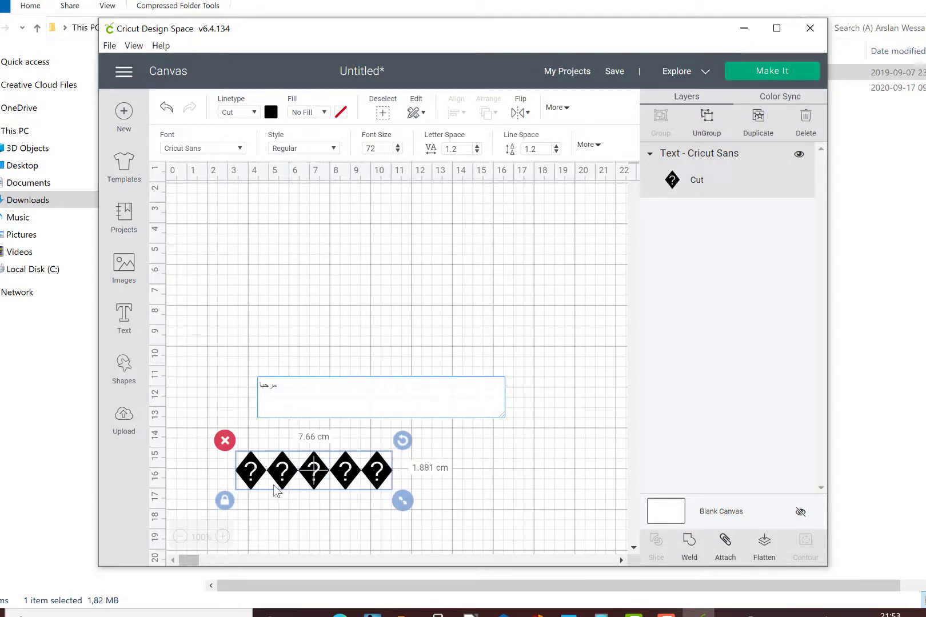
left_click_drag(290, 392, 247, 396)
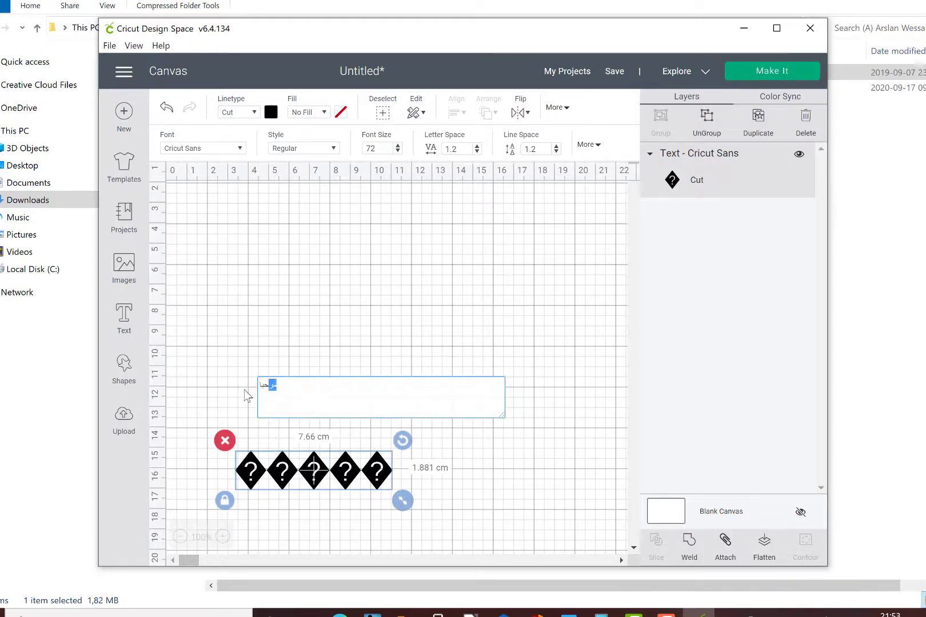
- Apply the system font (A) Arslan Wessam B to the Arabic text
left_click(242, 149)
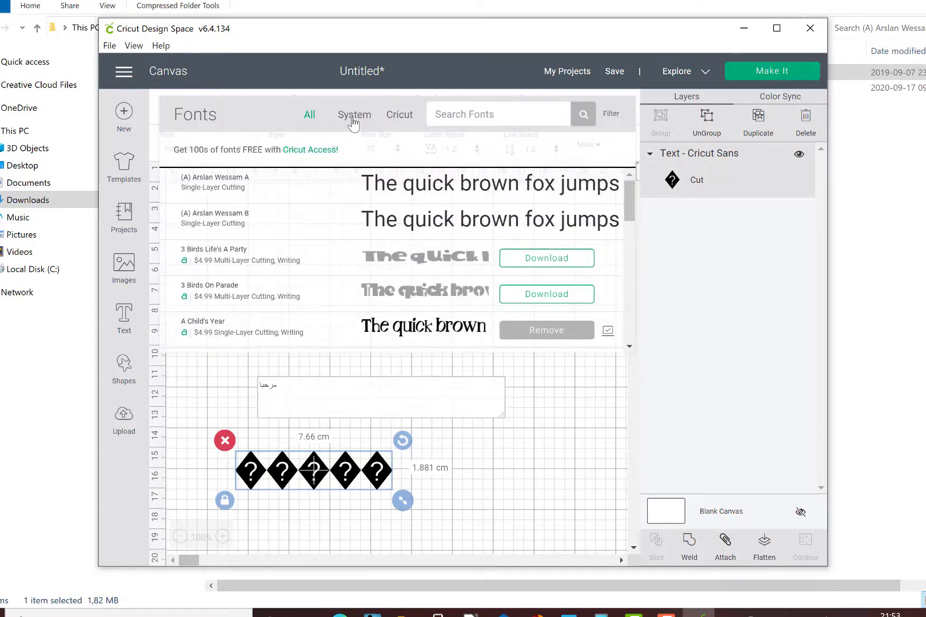
left_click(354, 118)
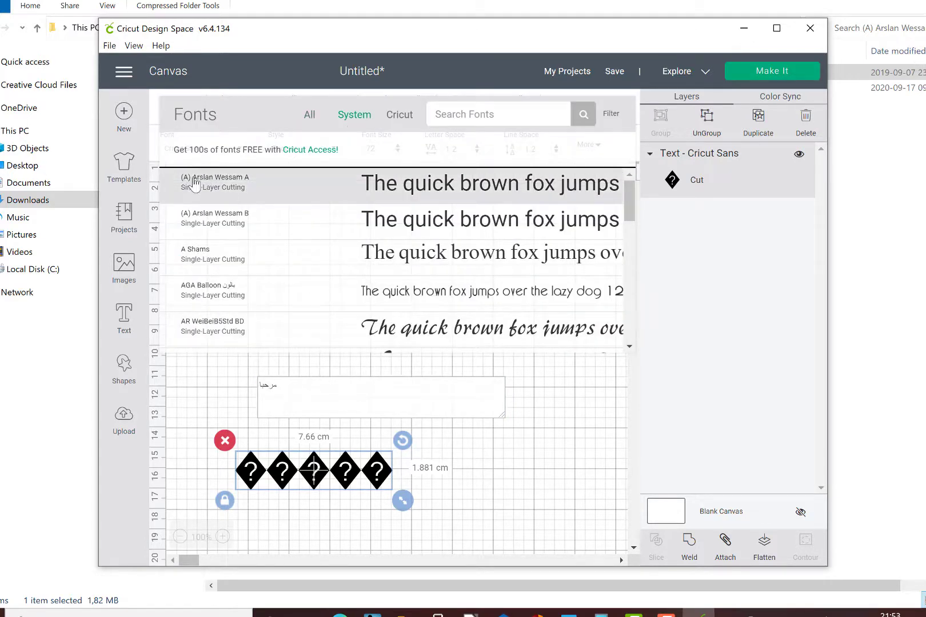
left_click(234, 222)
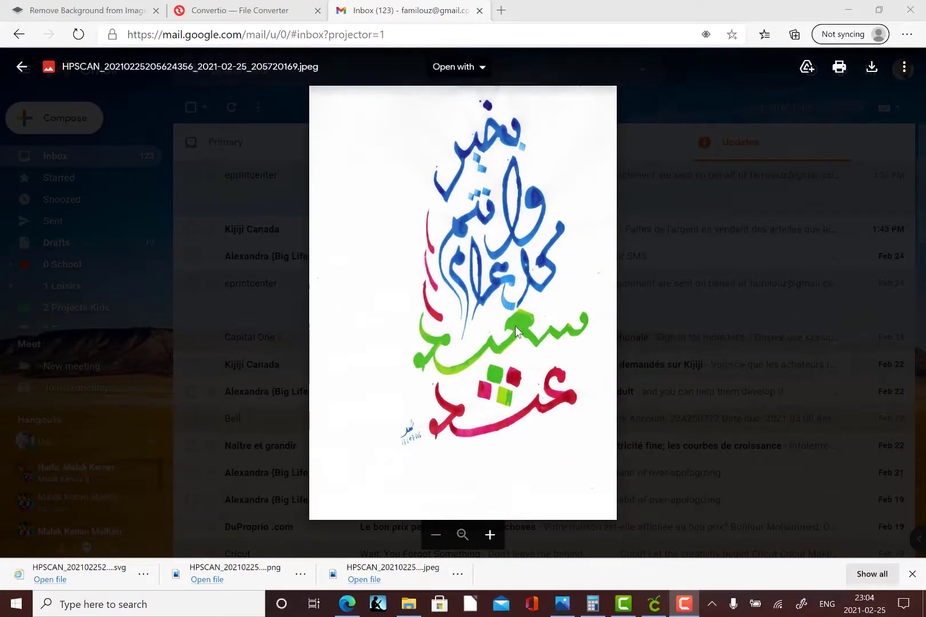
- Download the scanned calligraphy attachment from Gmail as a JPEG
left_click(870, 71)
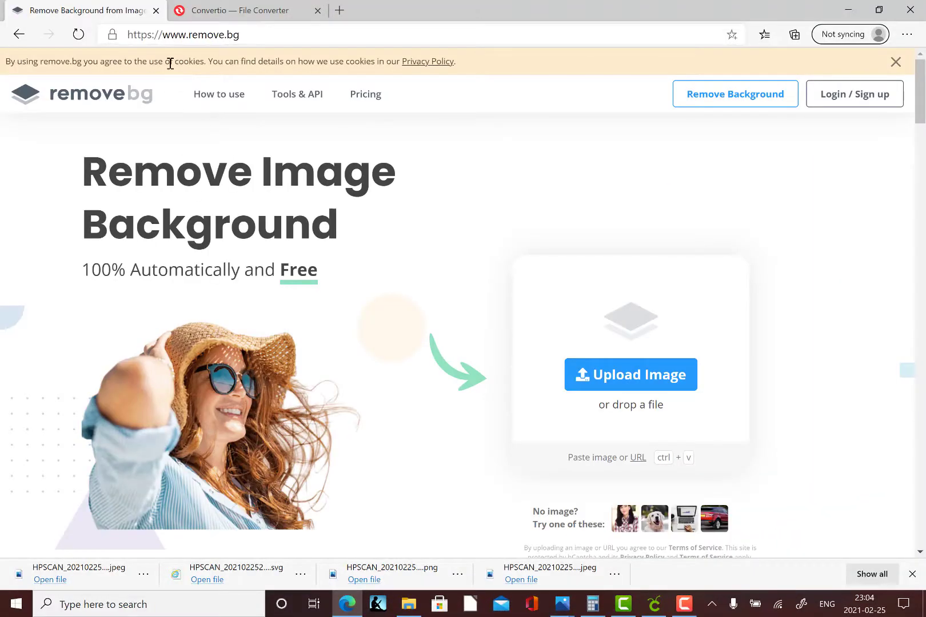
- Upload the HPSCAN JPEG to remove.bg and download the background-free PNG
left_click(595, 376)
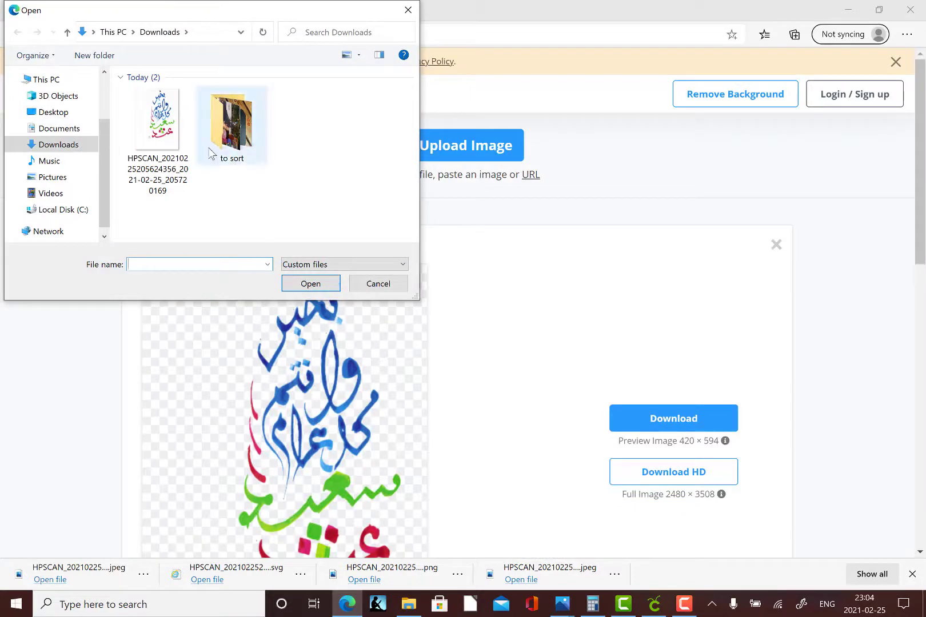
left_click(176, 124)
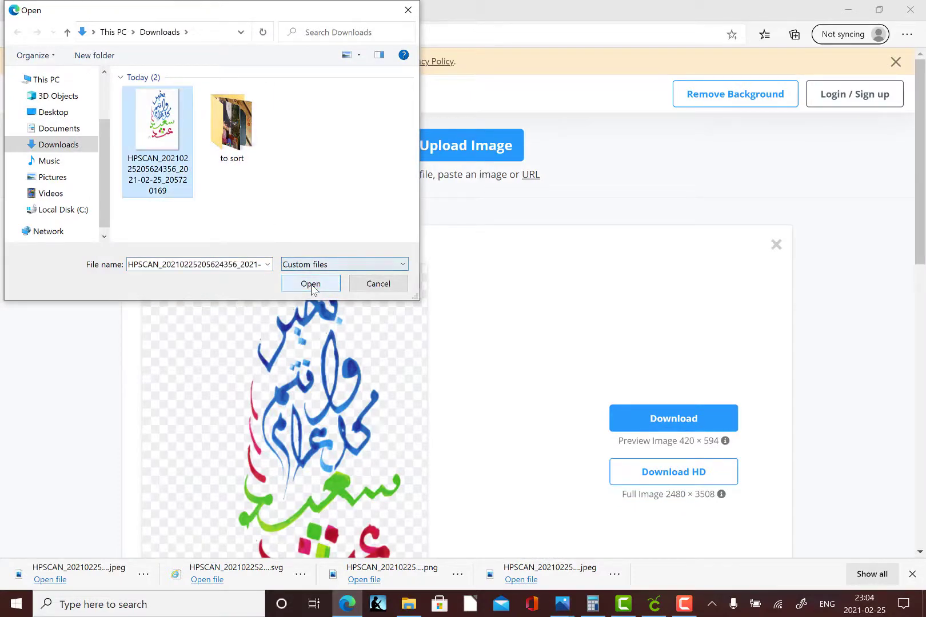
left_click(311, 284)
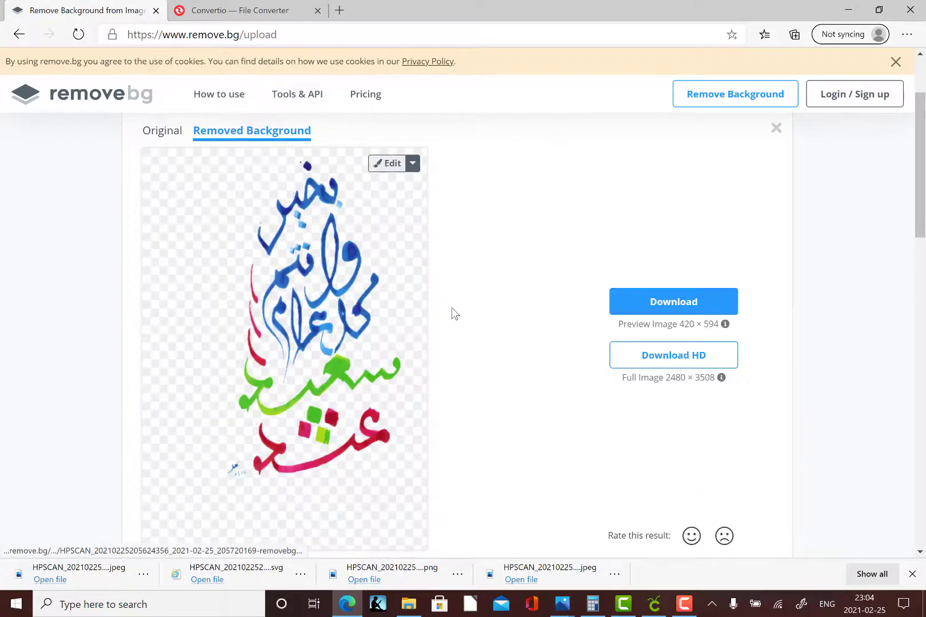
left_click(650, 309)
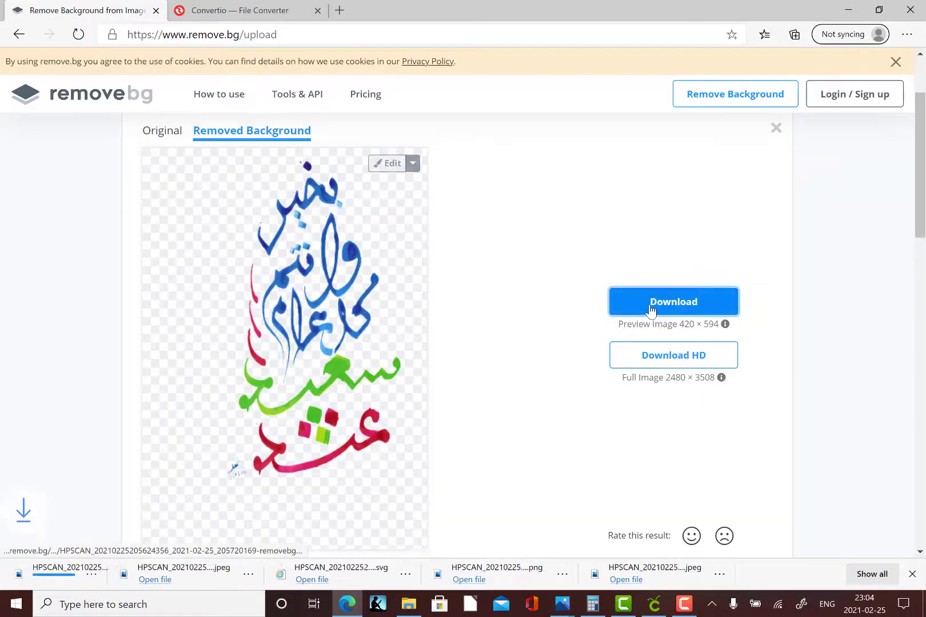
- Convert the removebg PNG to SVG in Convertio and download the 7.89 KB result
left_click(231, 11)
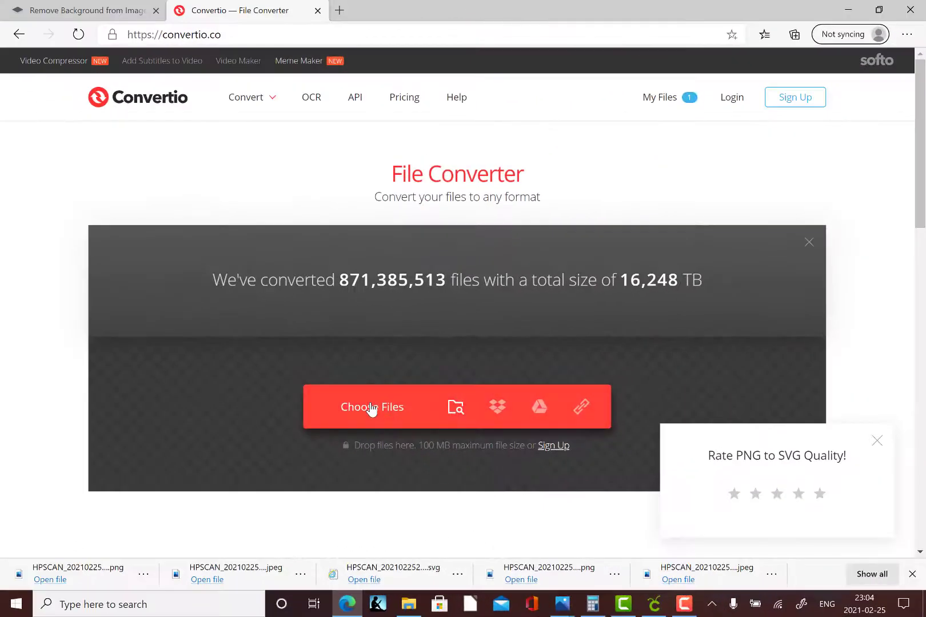
left_click(372, 408)
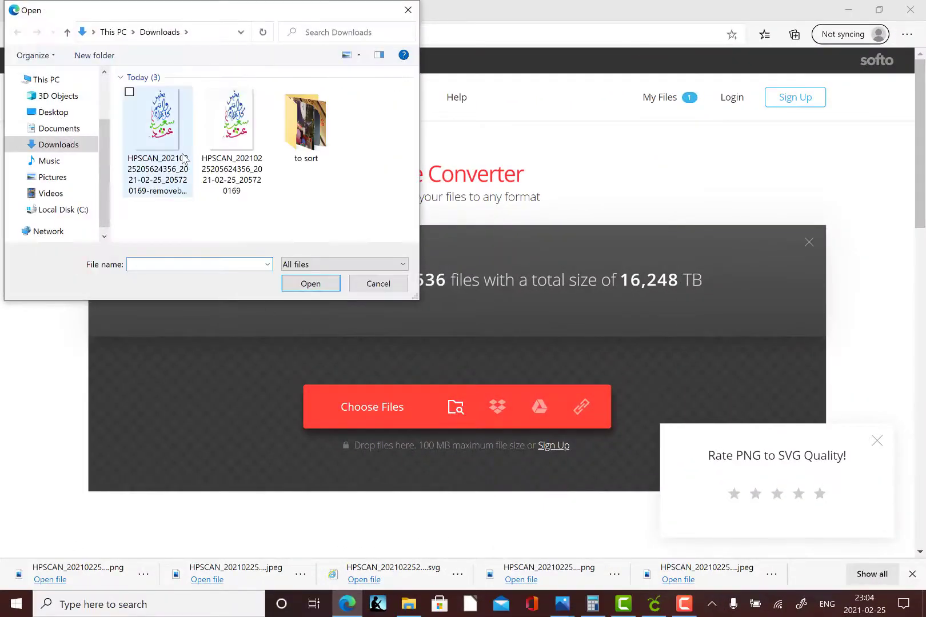
left_click(164, 127)
left_click(308, 283)
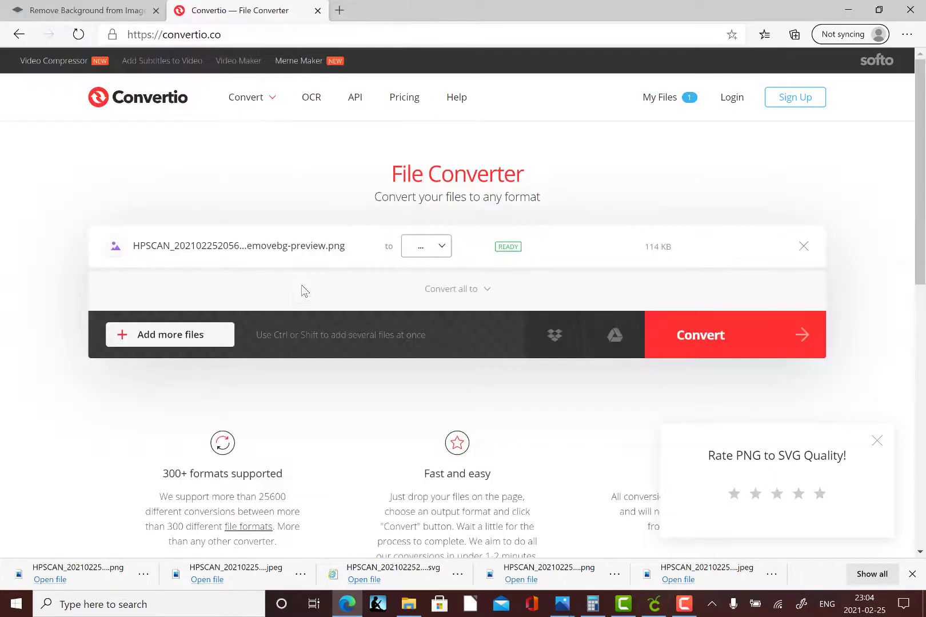
left_click(440, 247)
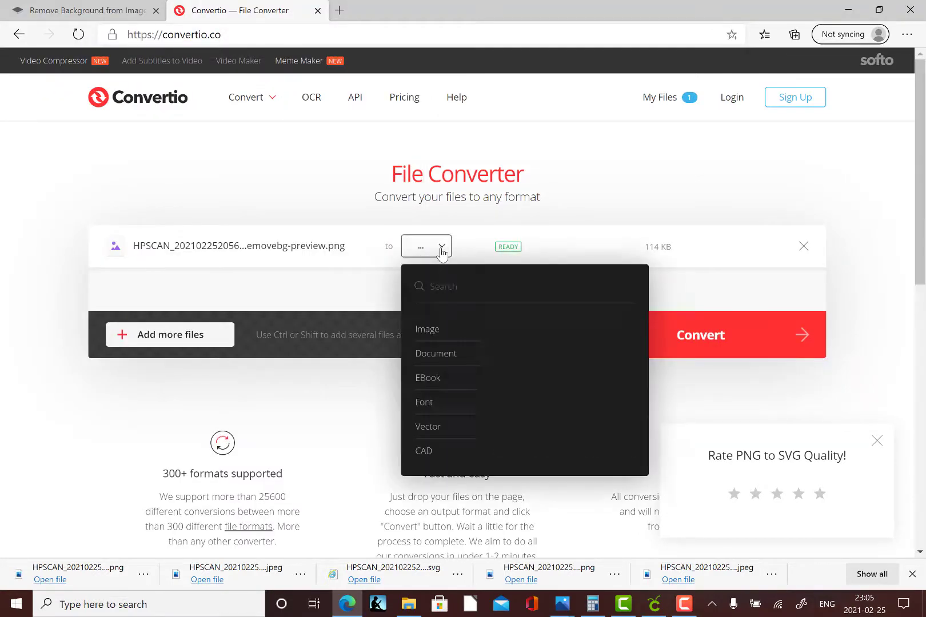
left_click(516, 328)
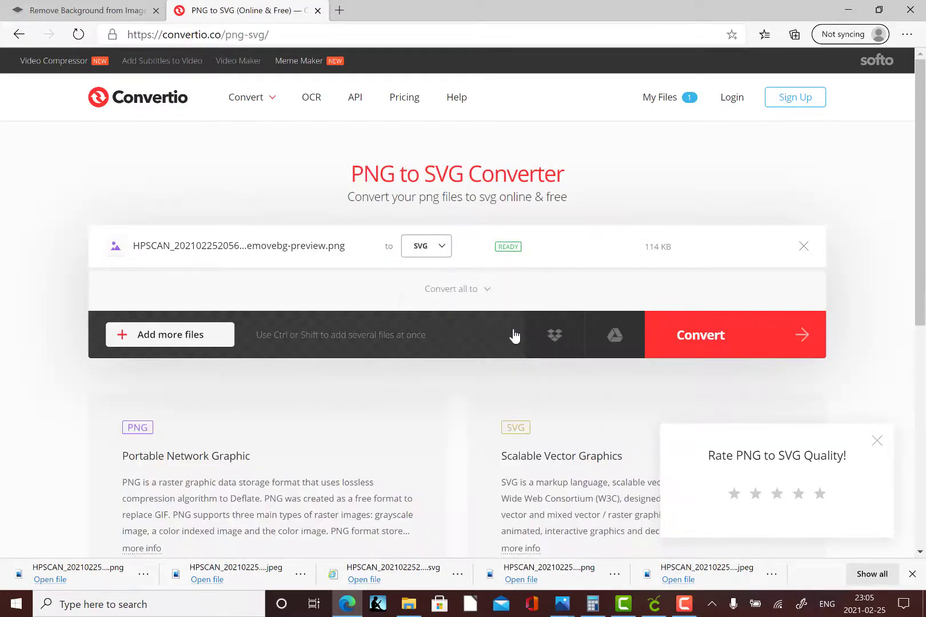
left_click(698, 345)
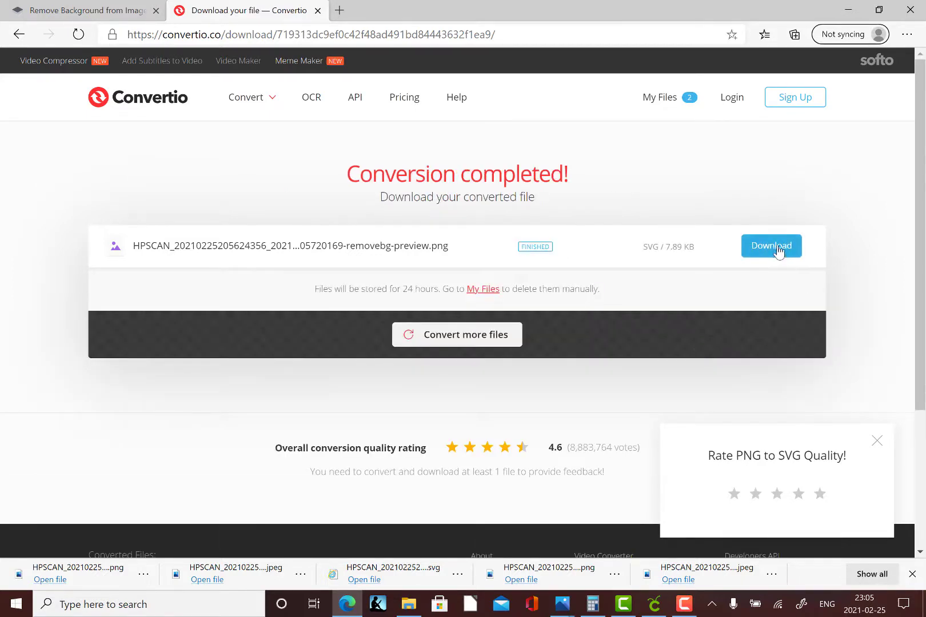
left_click(776, 250)
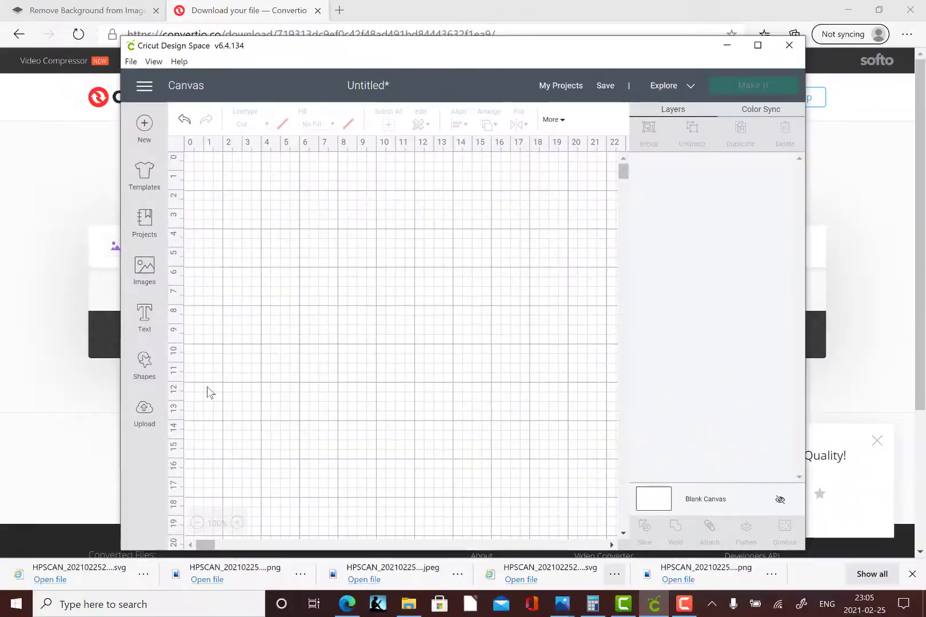
- Upload the calligraphy image file from Downloads into Cricut Design Space
left_click(145, 410)
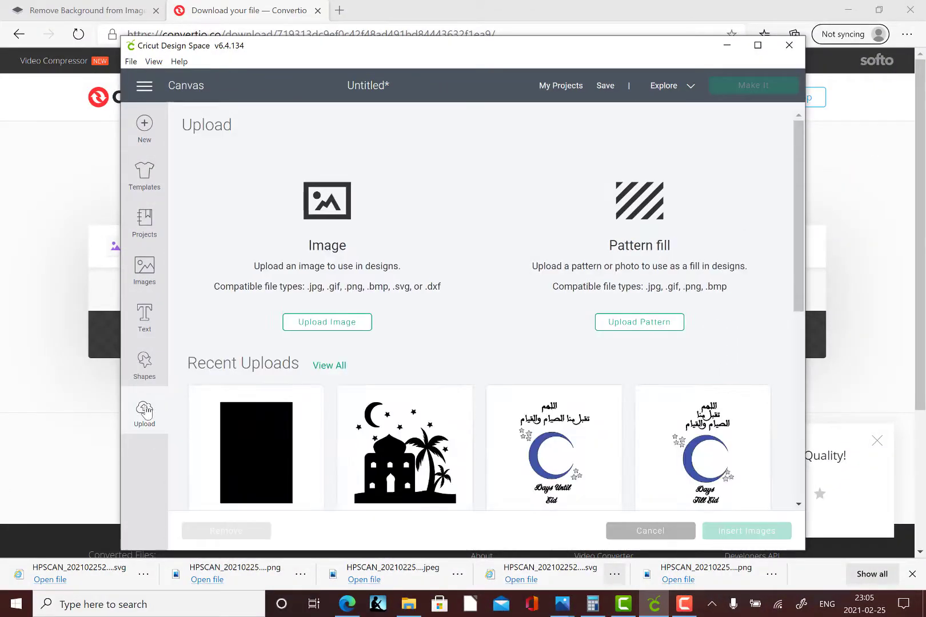
left_click(330, 322)
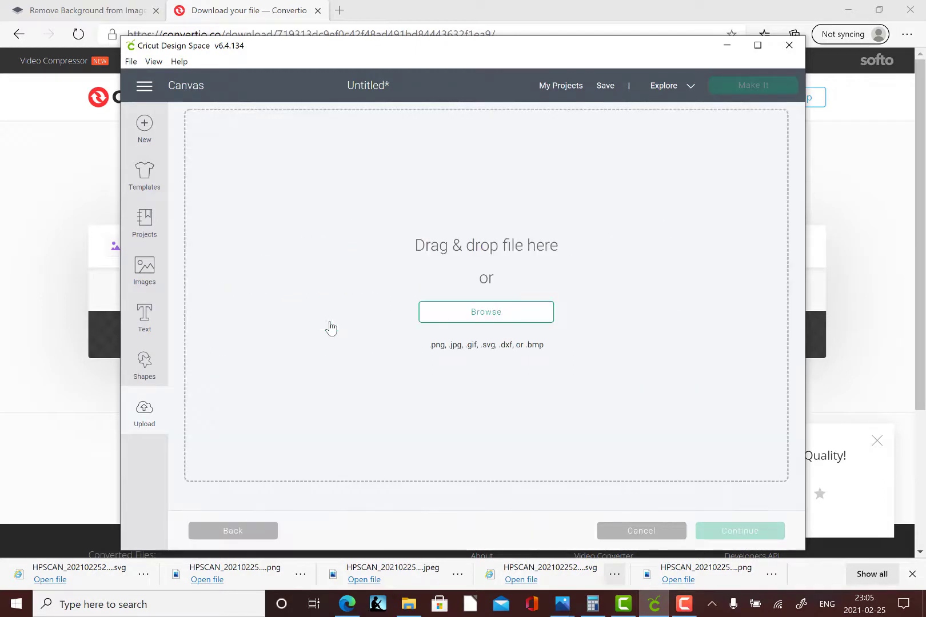
left_click(448, 314)
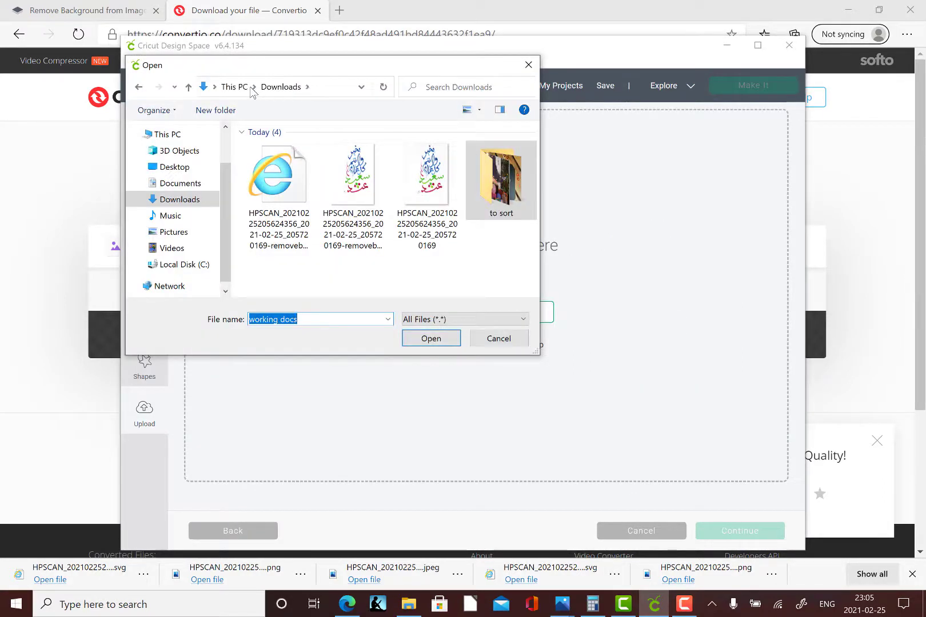
left_click(418, 178)
left_click(426, 342)
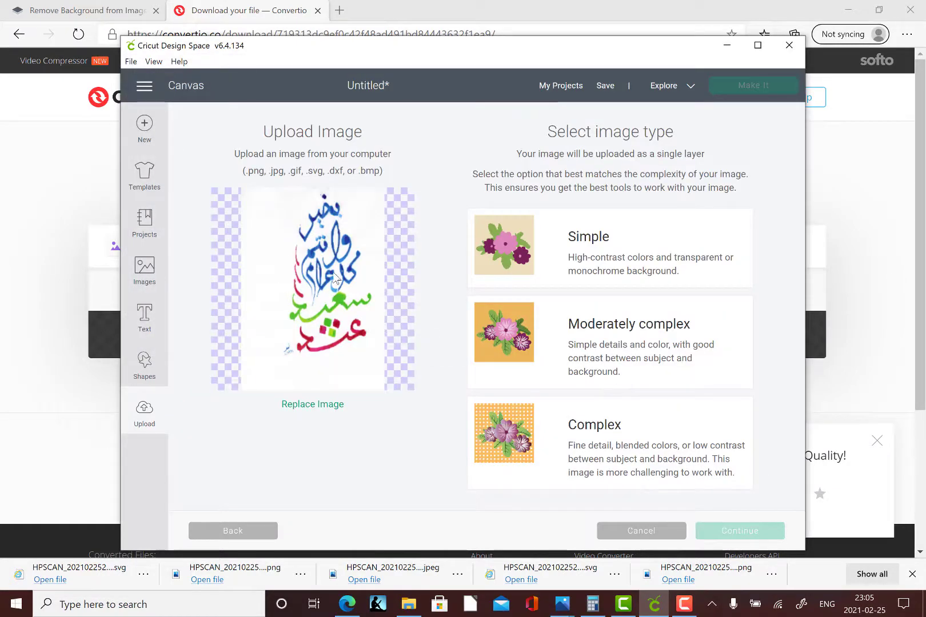
- Set the image type to Complex and view the whole image on the Select & erase screen
left_click(551, 435)
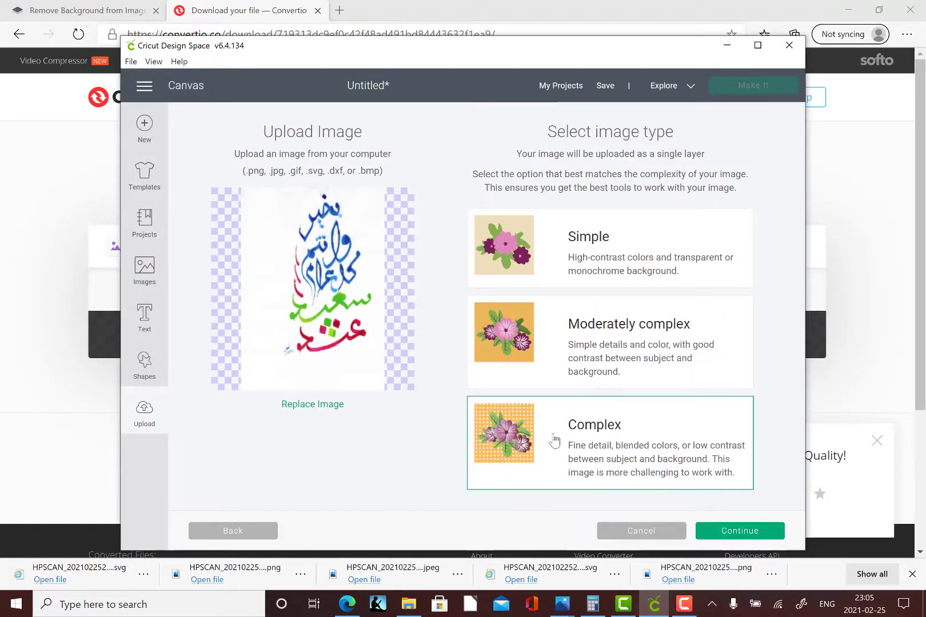
left_click(739, 530)
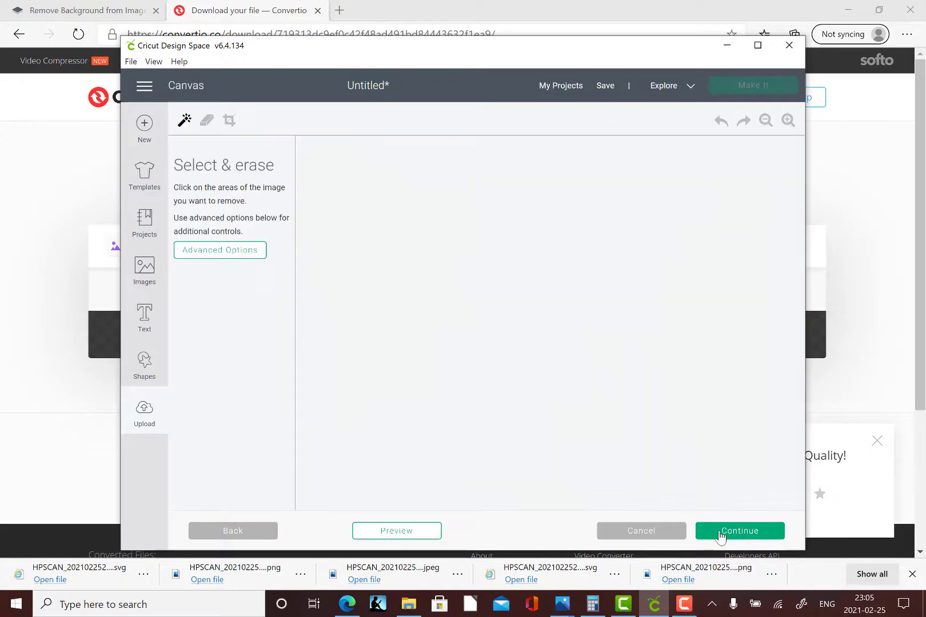
key("super+Up")
left_click(886, 82)
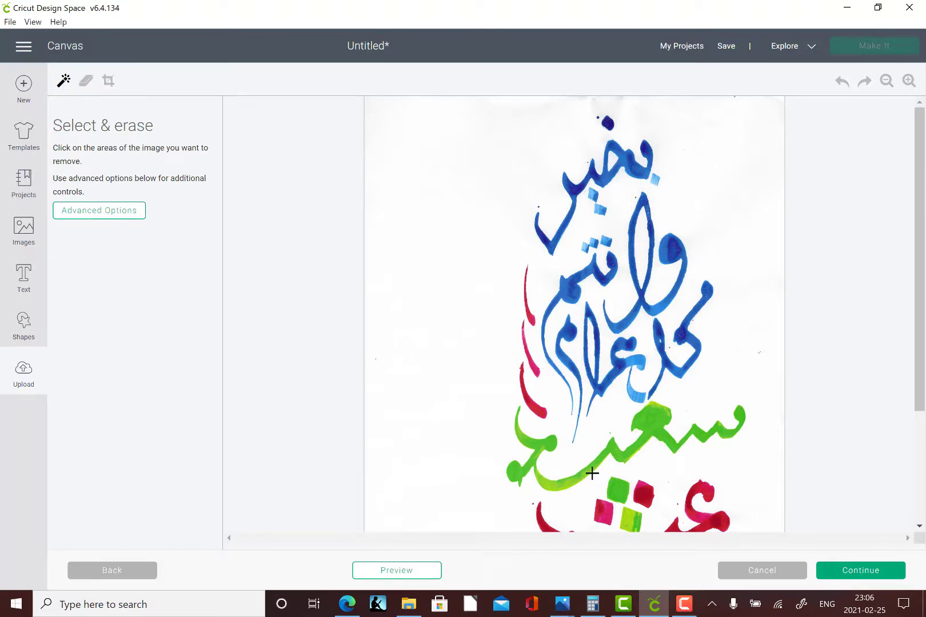
- In Advanced Options, reduce the image to 5 colours with colour tolerance 100
left_click(98, 215)
left_click(104, 257)
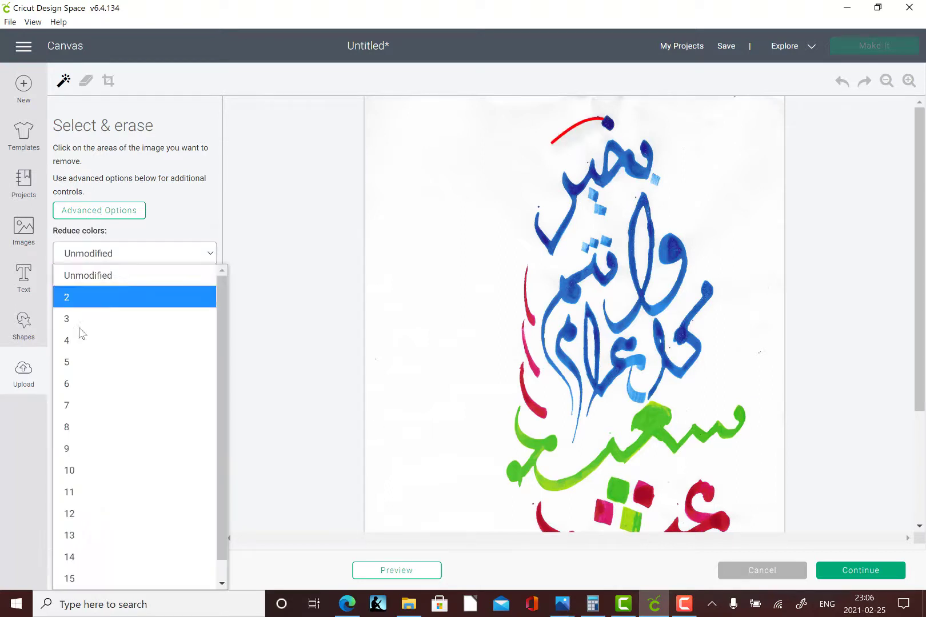
left_click(71, 362)
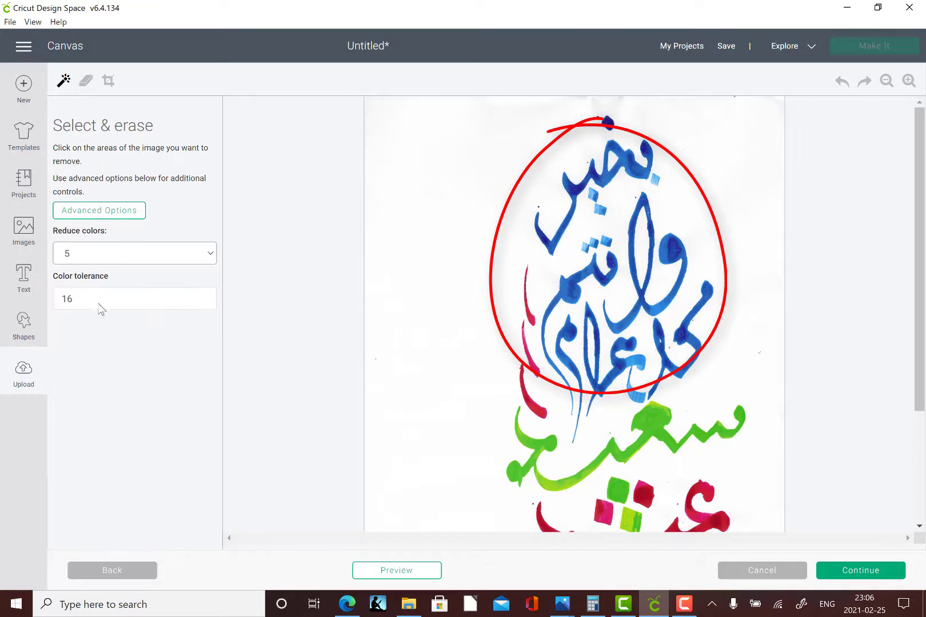
left_click(81, 299)
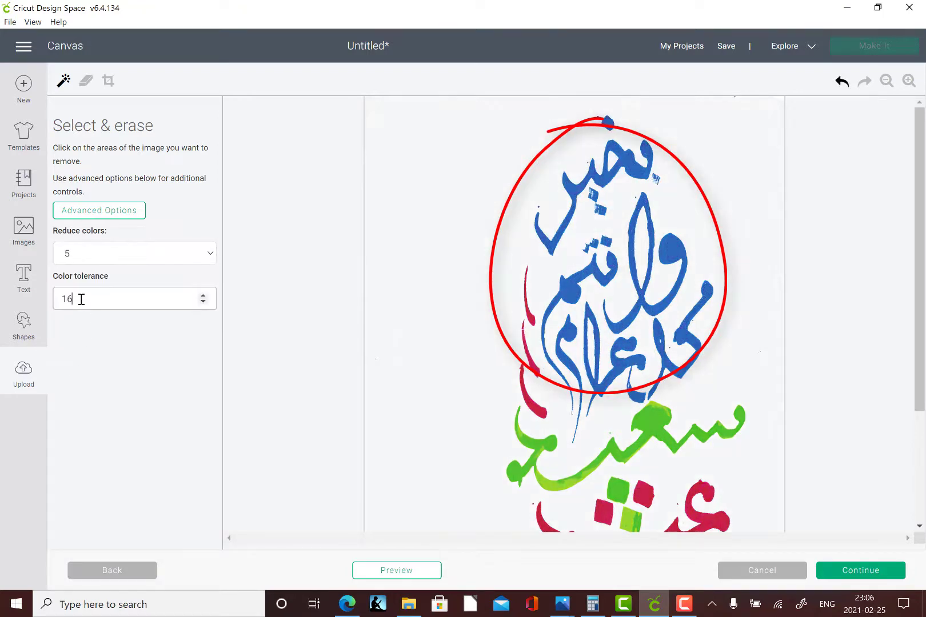
key("BackSpace")
key("BackSpace")
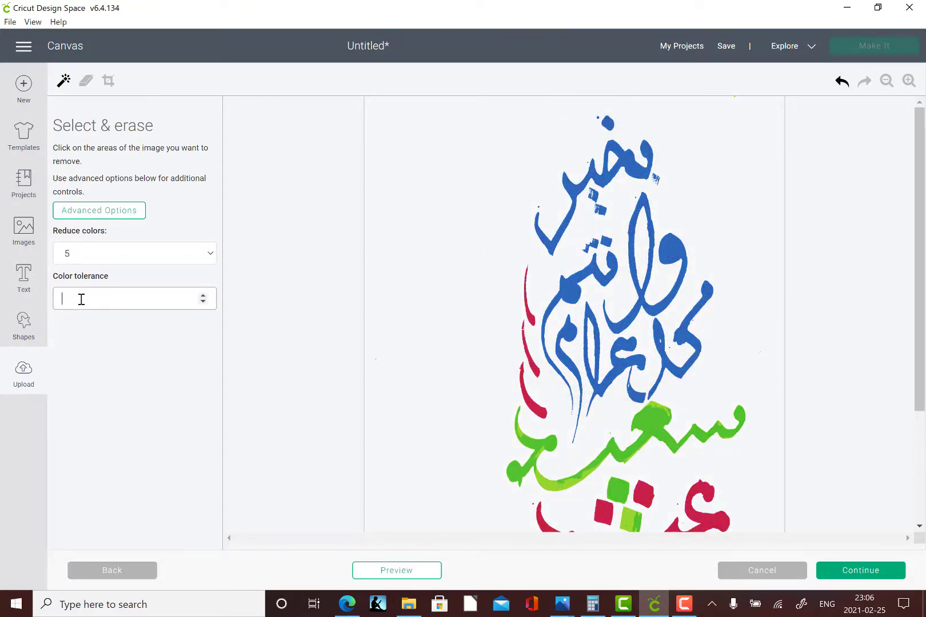
type("100")
left_click(63, 80)
- Wand-erase the white background and inner loop, preview the cut, then cancel the upload
left_click(485, 217)
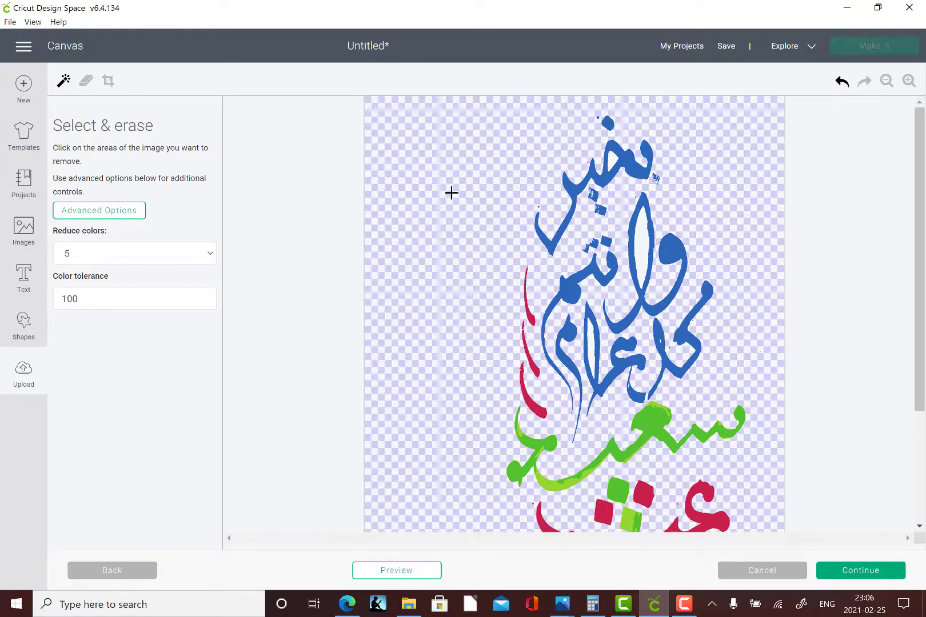
left_click(643, 240)
left_click(661, 341)
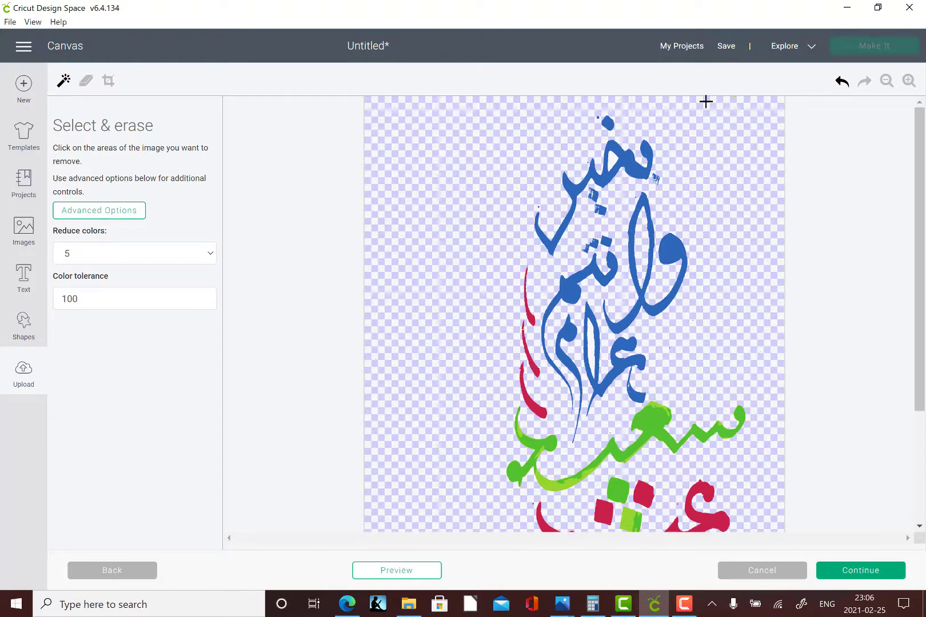
left_click(842, 83)
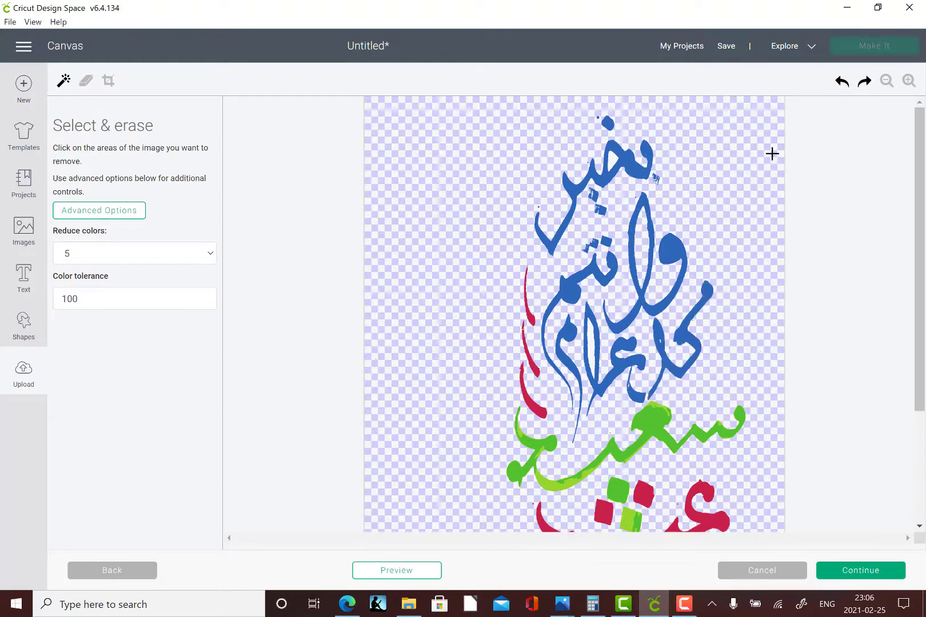
scroll(817, 285, "down", 3)
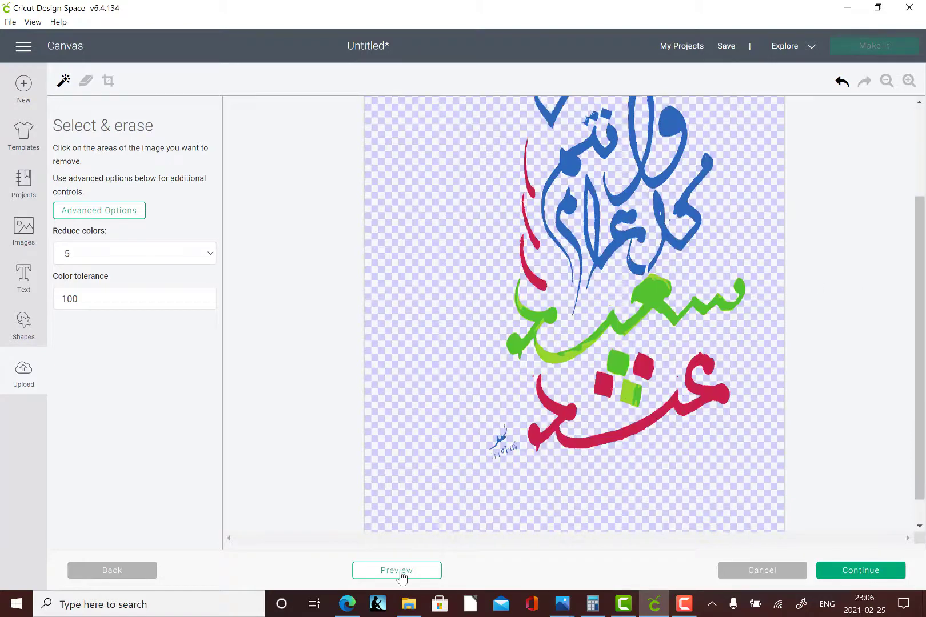
left_click(401, 572)
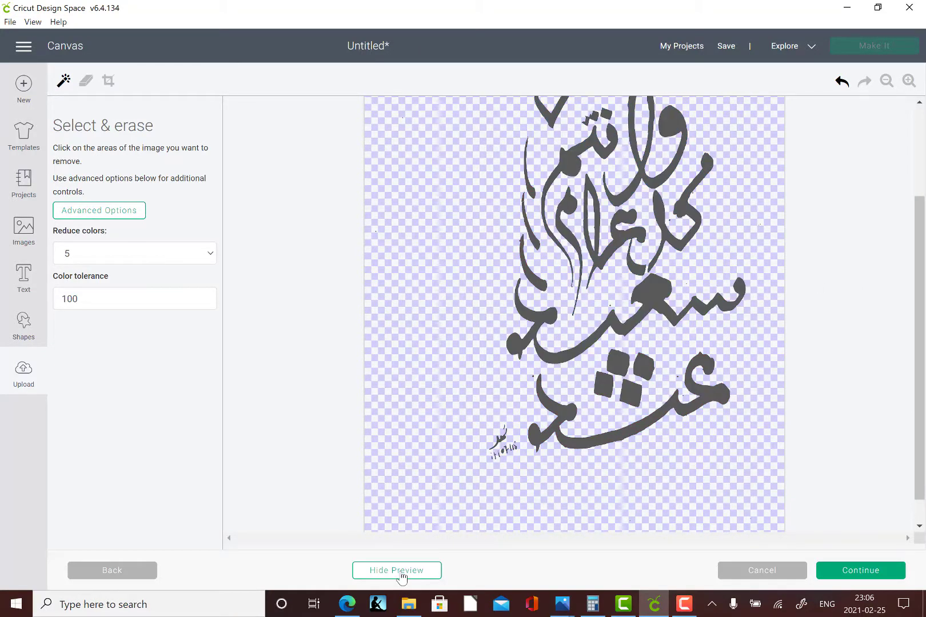
left_click_drag(920, 370, 920, 262)
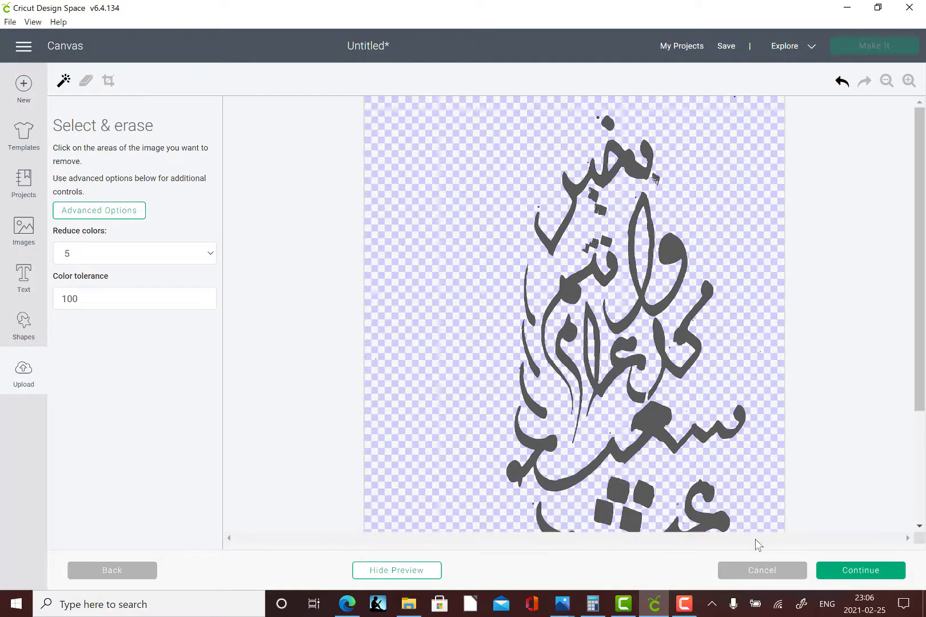
left_click(761, 571)
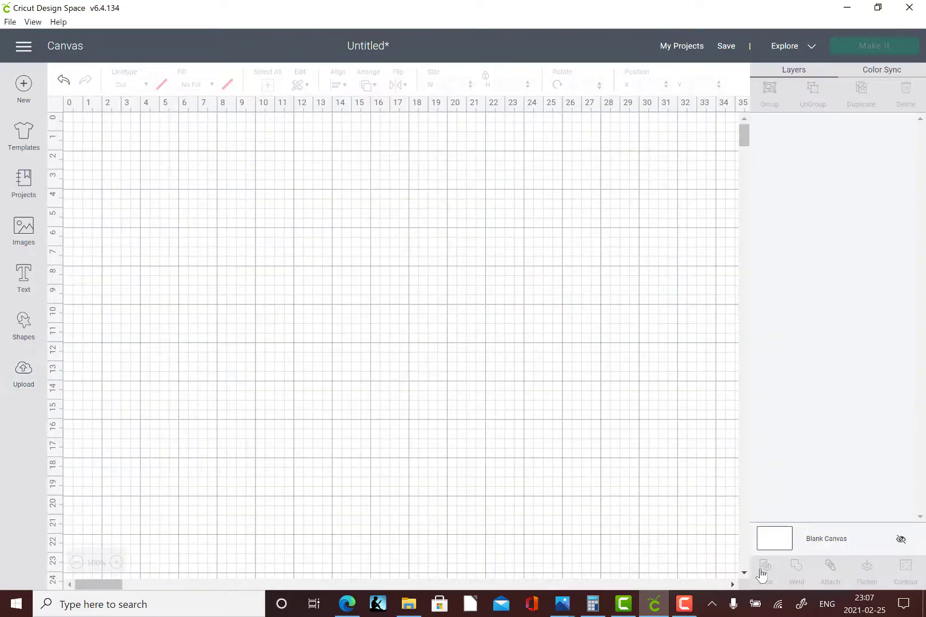
- Upload the removebg calligraphy scan from Downloads, choosing the Complex image type
left_click(23, 369)
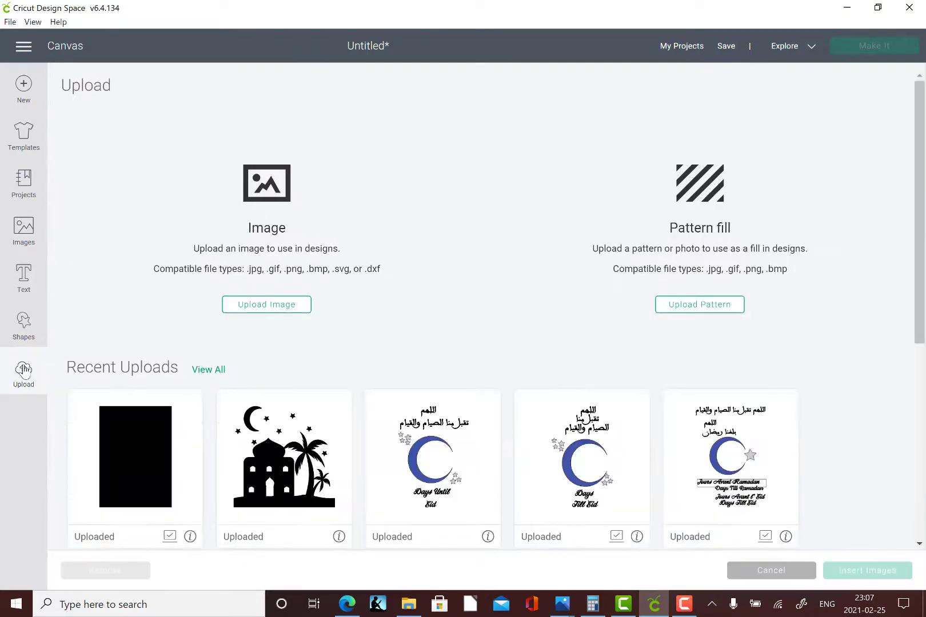
left_click(252, 309)
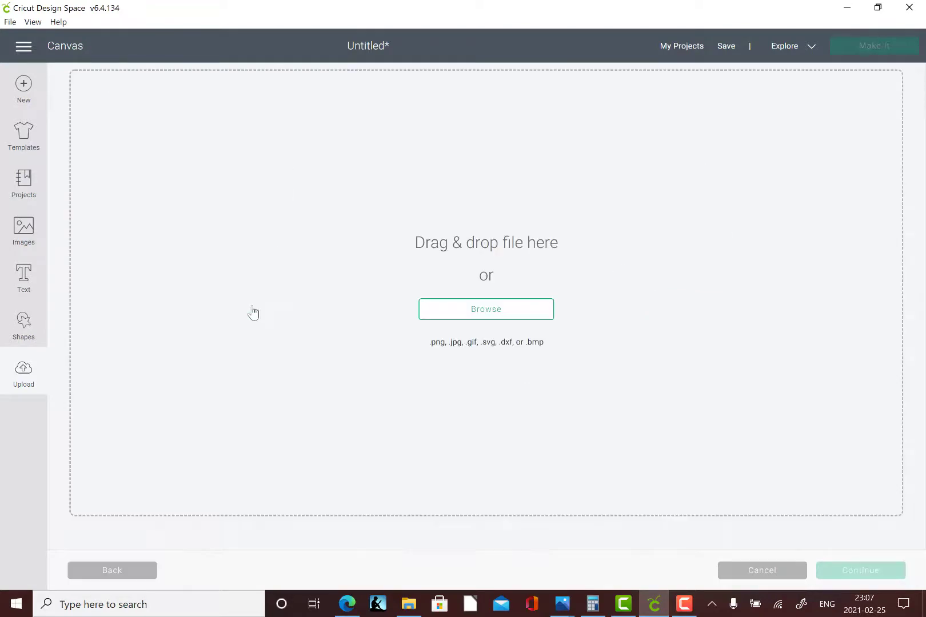
left_click(480, 310)
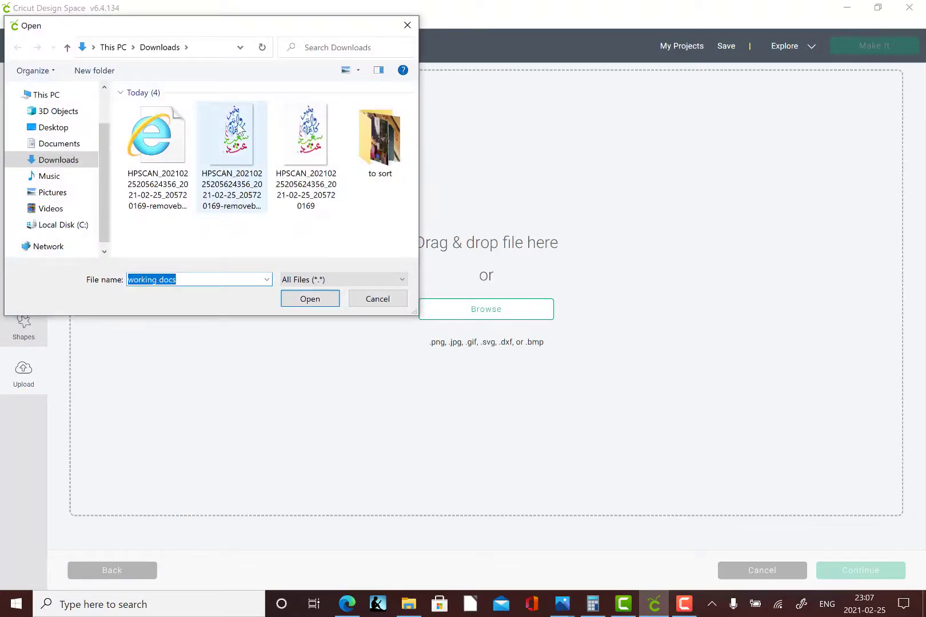
left_click(239, 131)
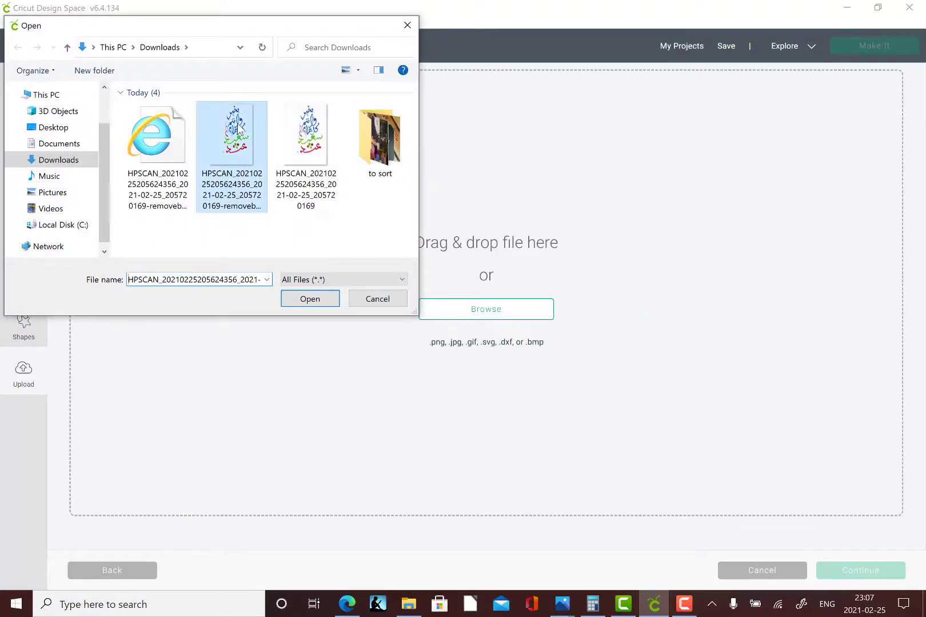
left_click(310, 299)
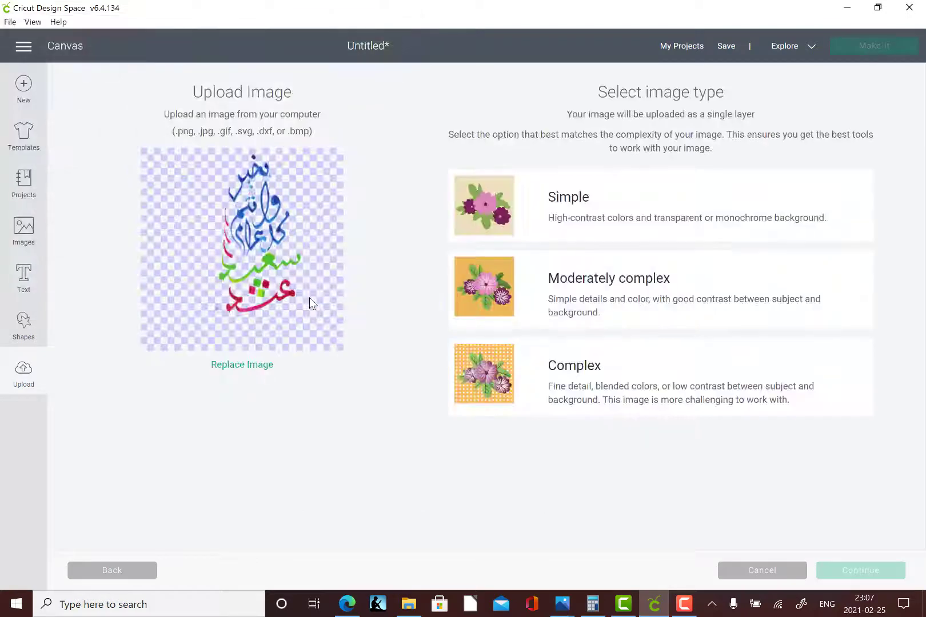
left_click(486, 375)
left_click(844, 570)
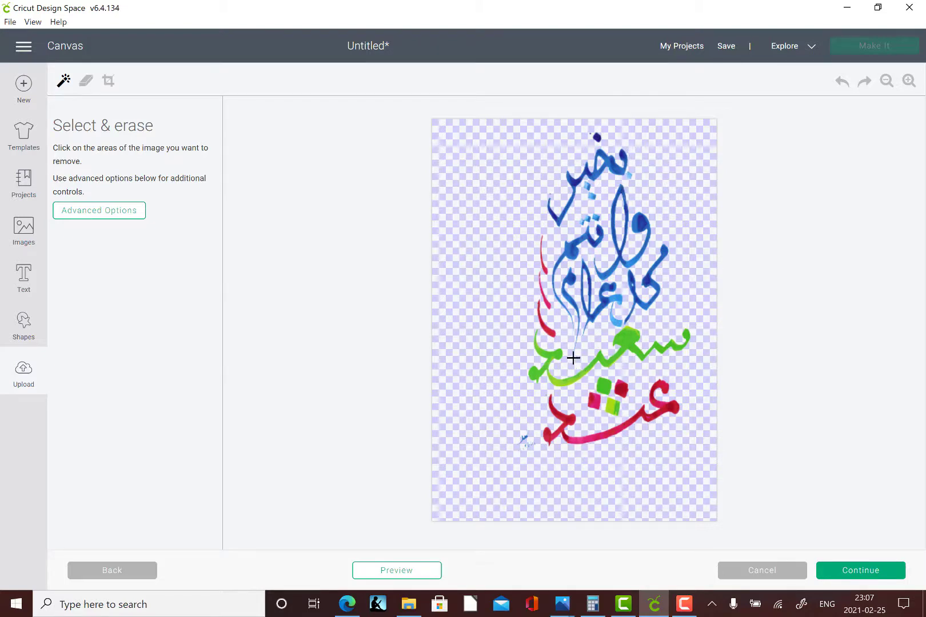
- Crop the image to the upper blue calligraphy and zoom in
left_click(106, 85)
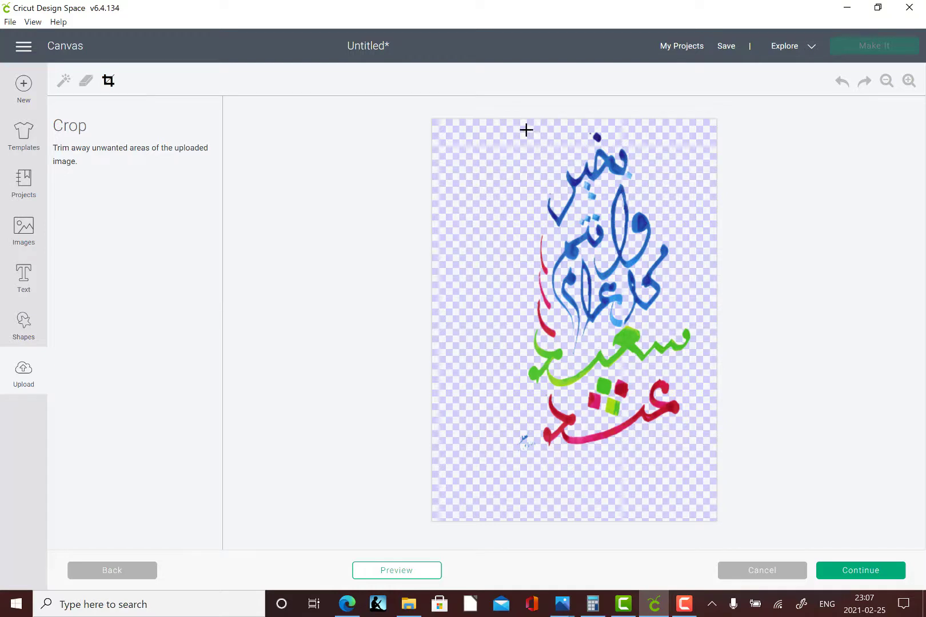
mouse_move(525, 126)
left_mouse_down()
mouse_move(651, 240)
mouse_move(697, 331)
mouse_move(684, 359)
left_mouse_up()
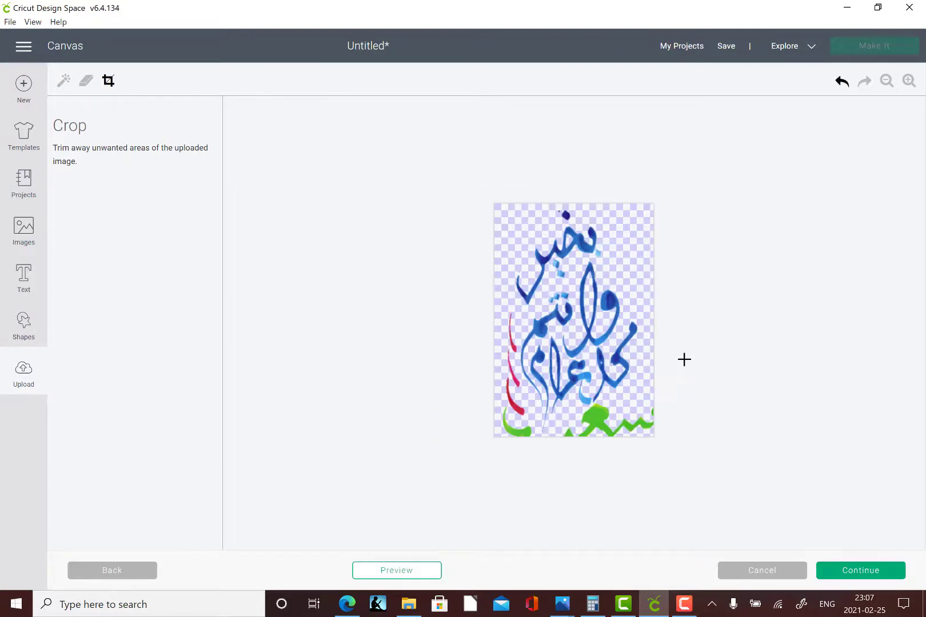
left_click(909, 80)
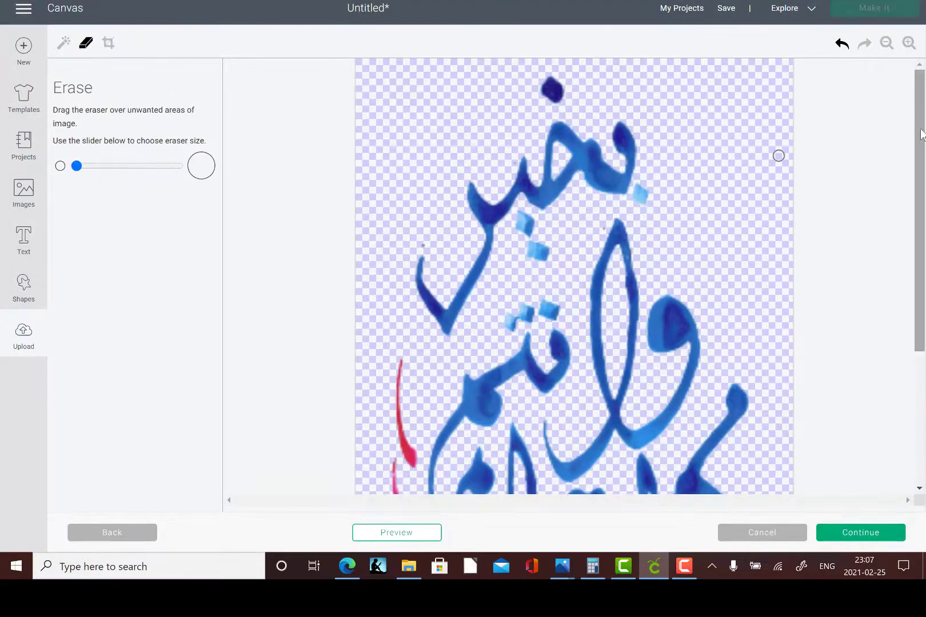
scroll(686, 348, "down", 3)
- Erase the green strokes and small blue specks, preview the result, and continue
mouse_move(696, 298)
left_mouse_down()
mouse_move(672, 288)
mouse_move(688, 240)
left_mouse_up()
key("ctrl+z")
key("ctrl+y")
left_click_drag(76, 166, 100, 166)
mouse_move(739, 422)
left_mouse_down()
mouse_move(399, 470)
mouse_move(401, 160)
left_mouse_up()
scroll(905, 242, "up", 3)
left_click_drag(100, 166, 76, 166)
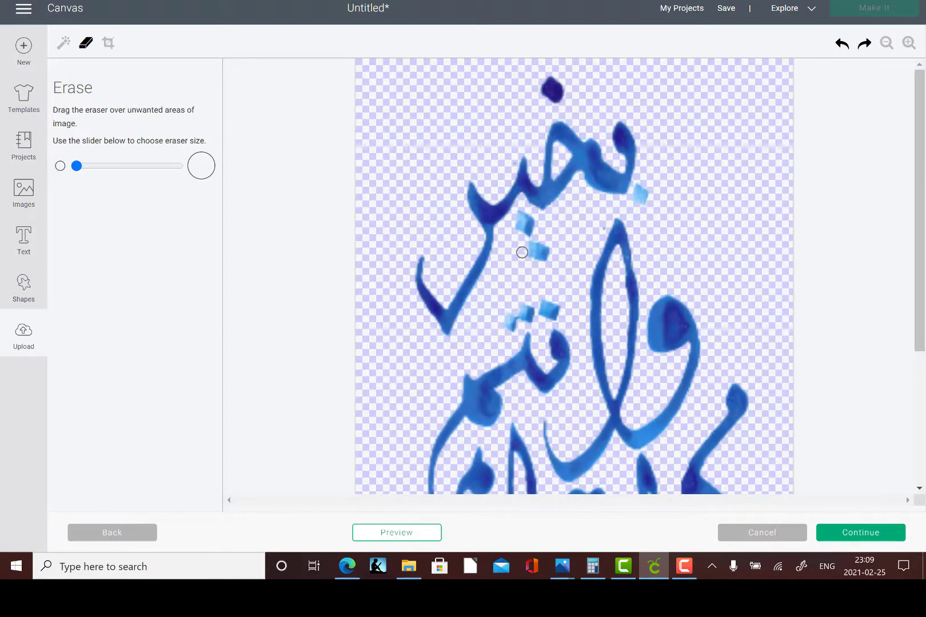
left_click(841, 45)
left_click_drag(524, 260, 524, 240)
left_click(397, 532)
left_click(860, 532)
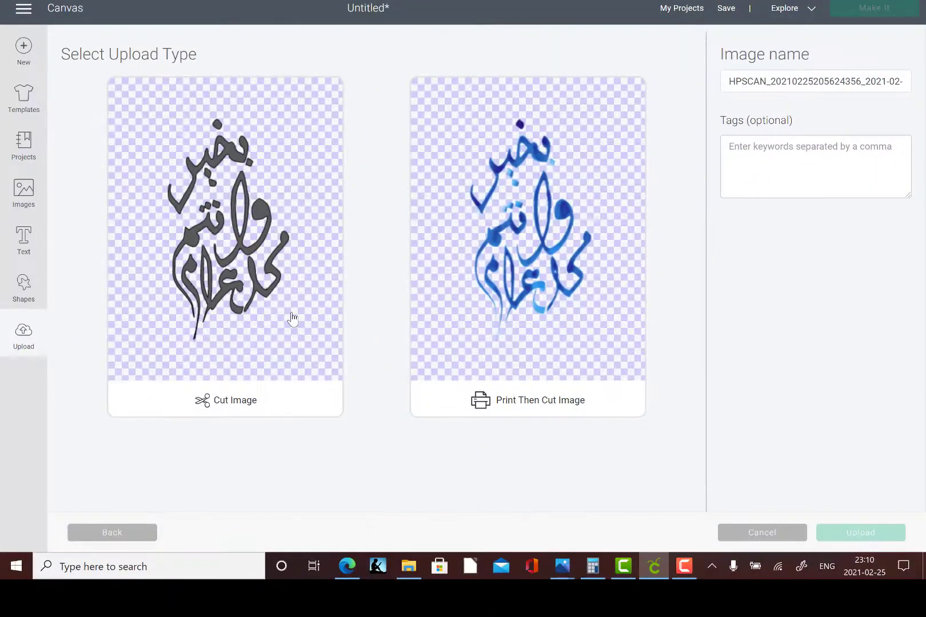
- Save the calligraphy as a cut image, place it top-left on the canvas, and open Make It
left_click(205, 195)
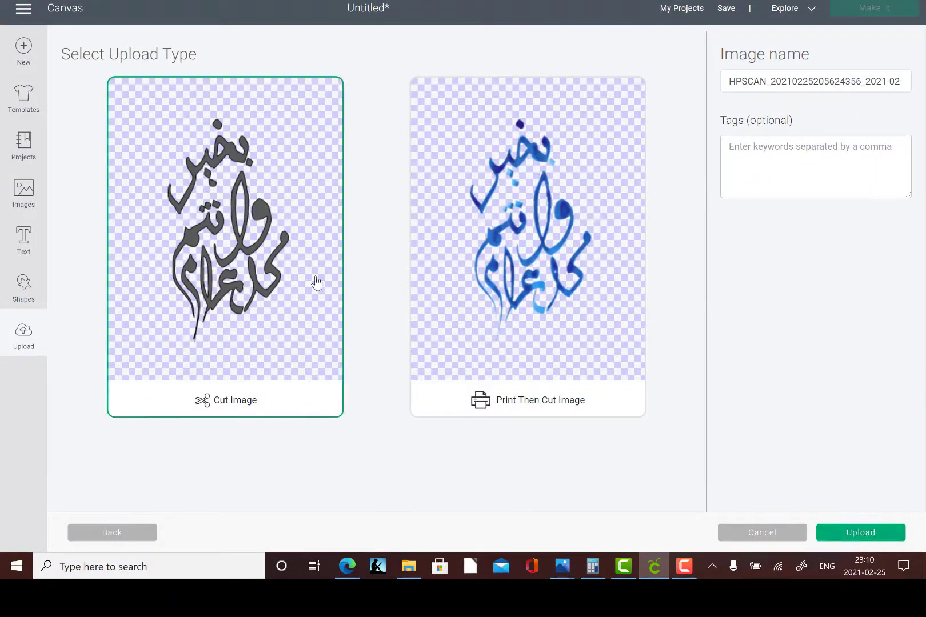
left_click(858, 536)
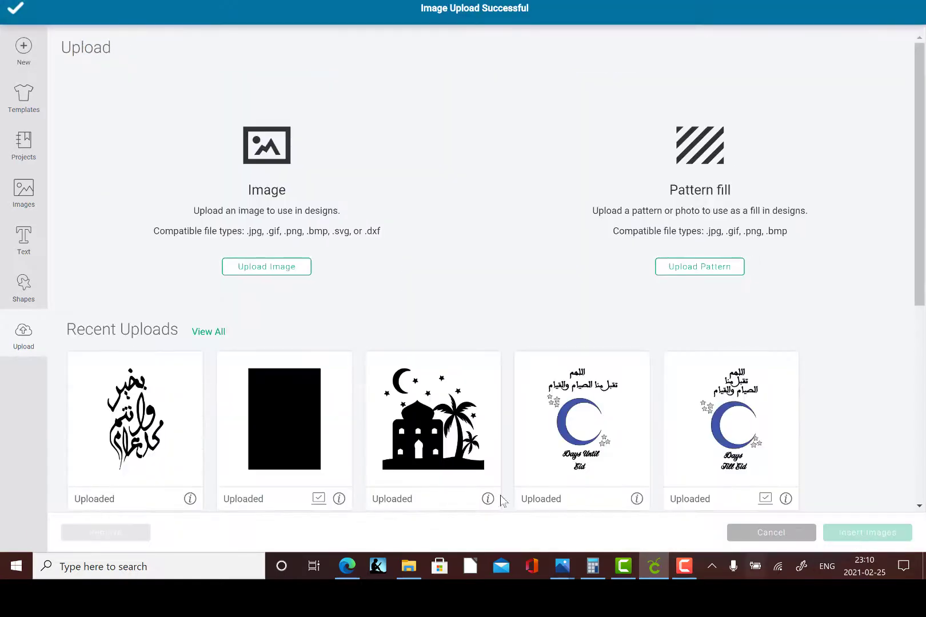
left_click(114, 423)
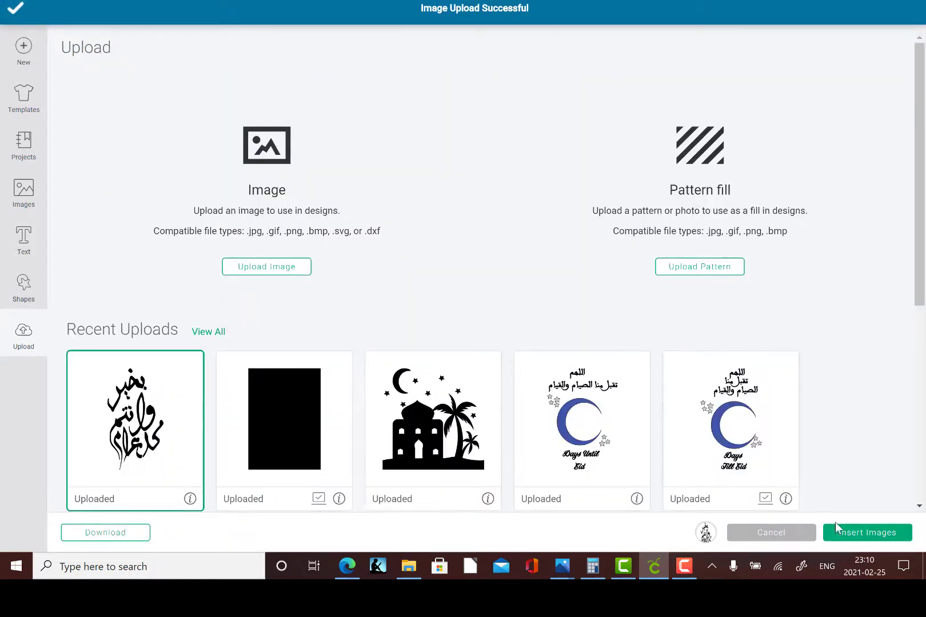
left_click(857, 535)
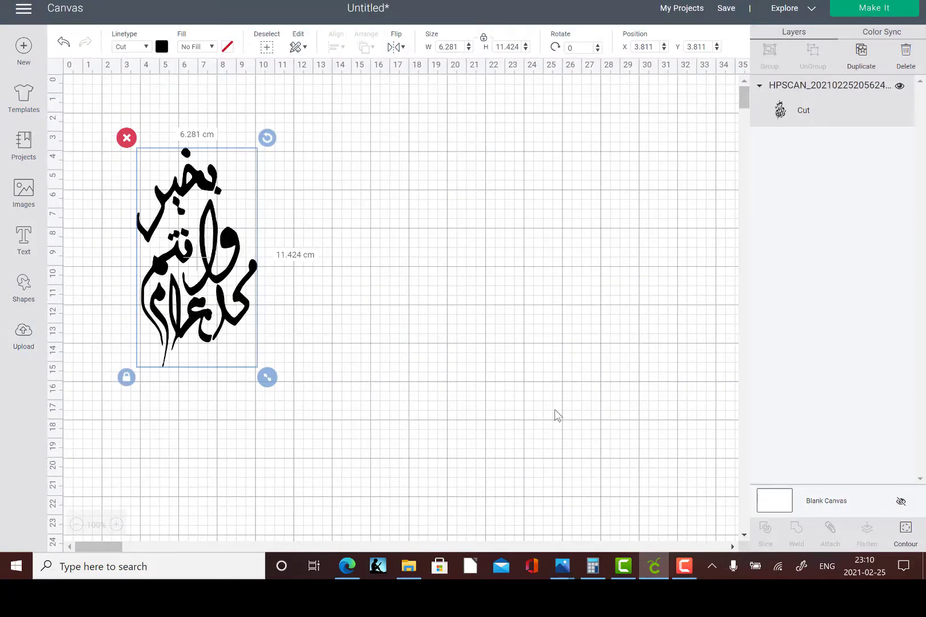
left_click_drag(192, 294, 149, 262)
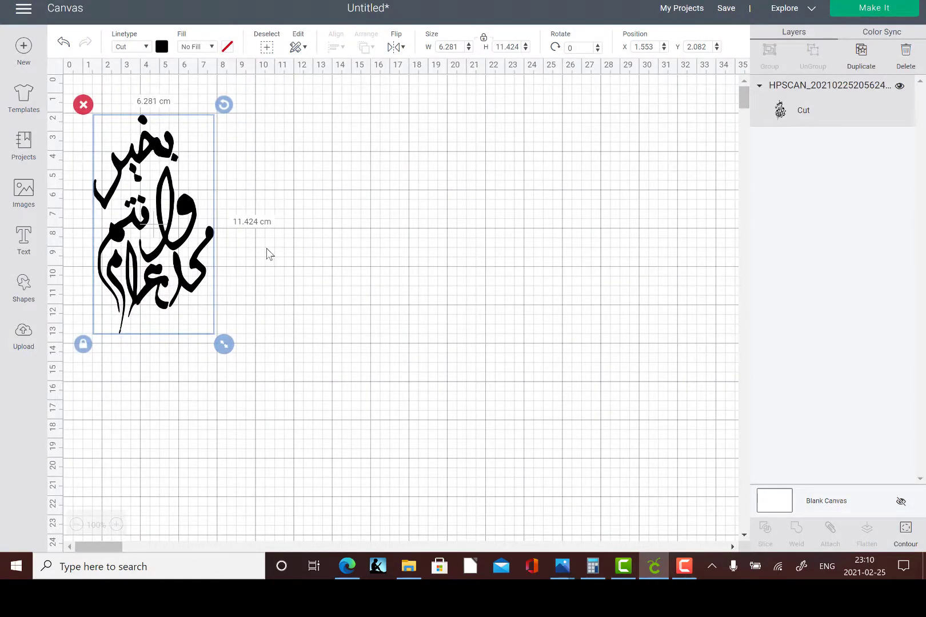
left_click(873, 10)
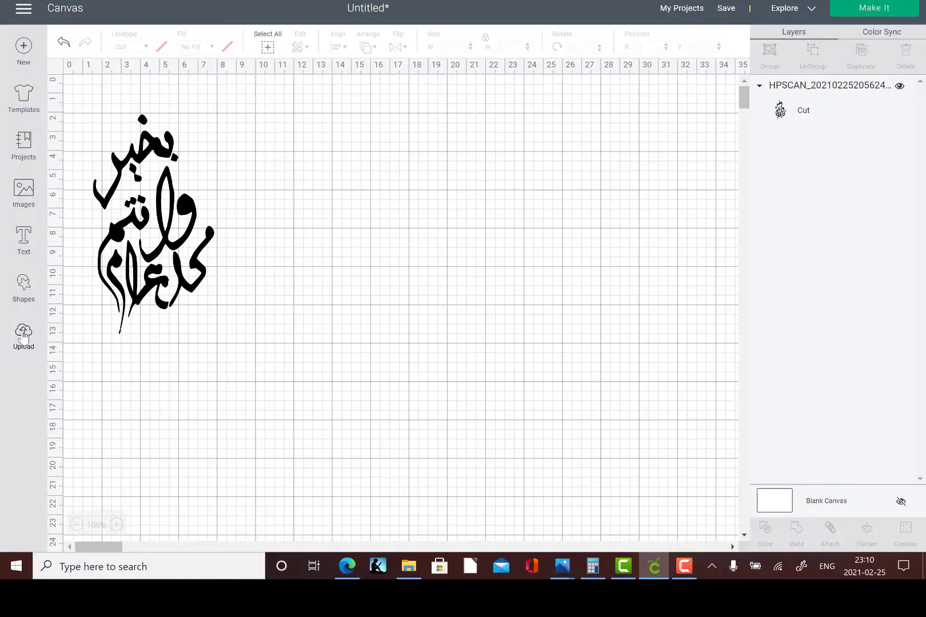
- Upload the first HPSCAN removebg scan from Downloads and save it as a cut image
left_click(24, 336)
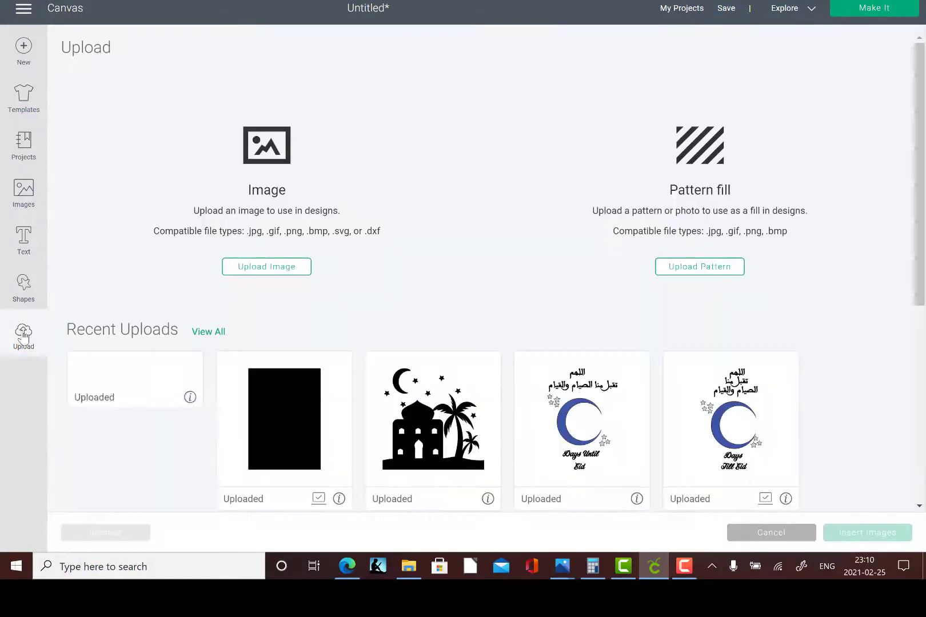
left_click(280, 274)
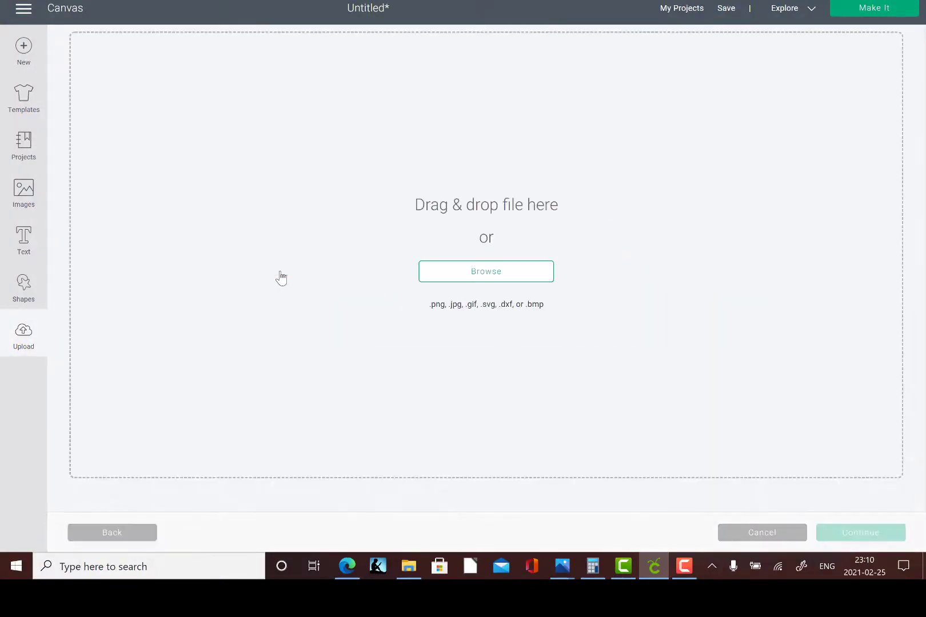
left_click(446, 271)
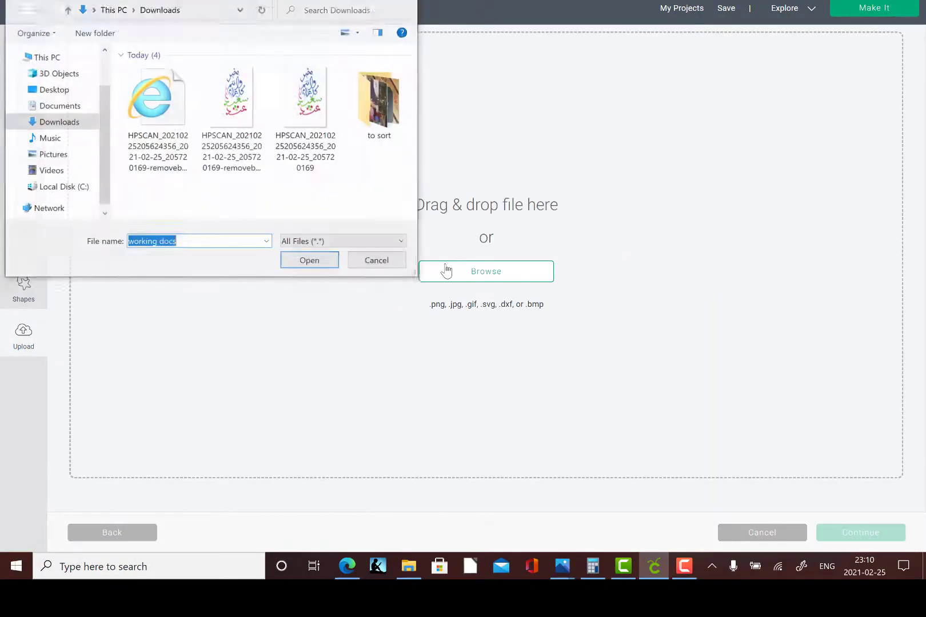
left_click(163, 82)
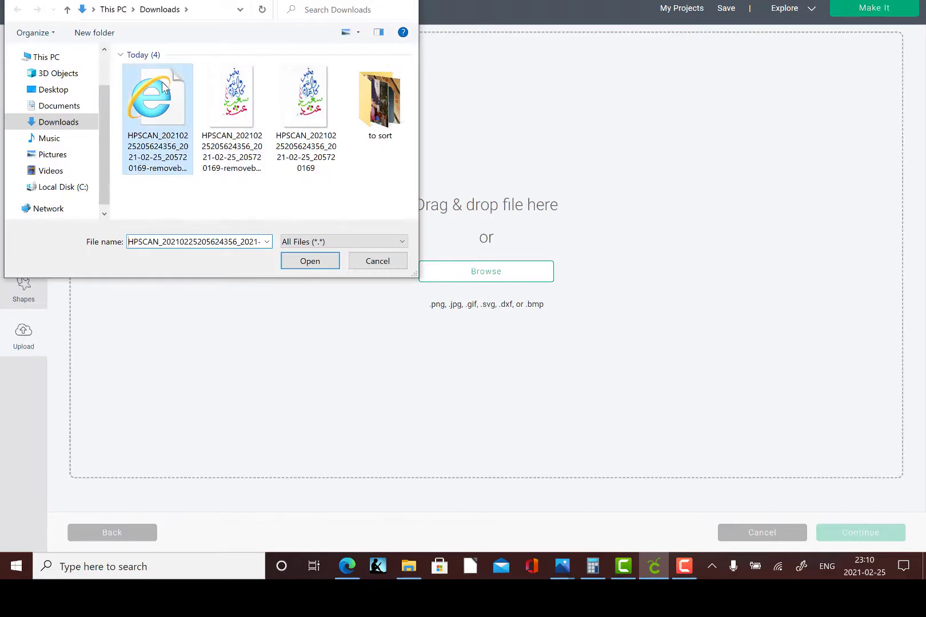
left_click(308, 261)
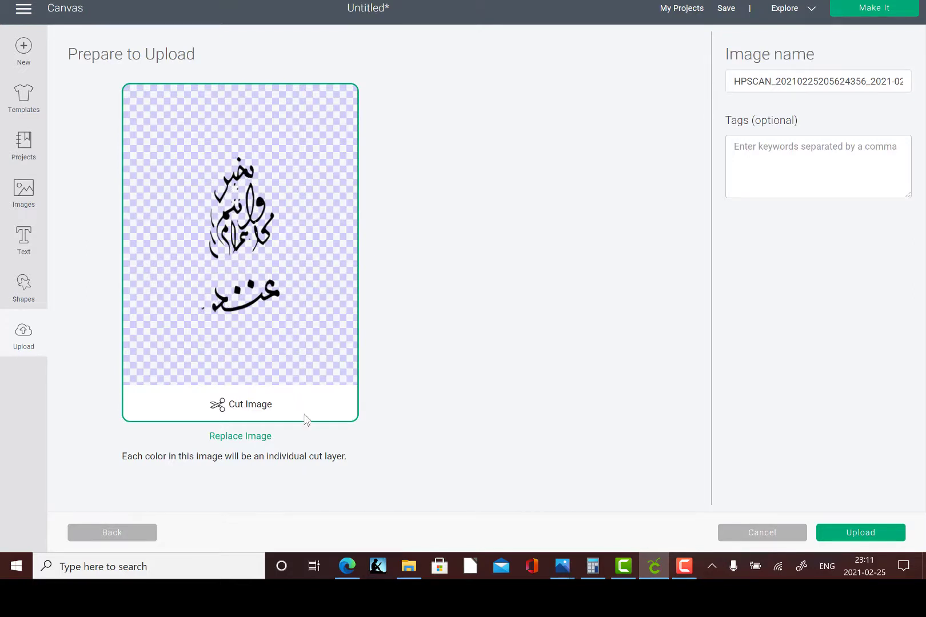
left_click(848, 535)
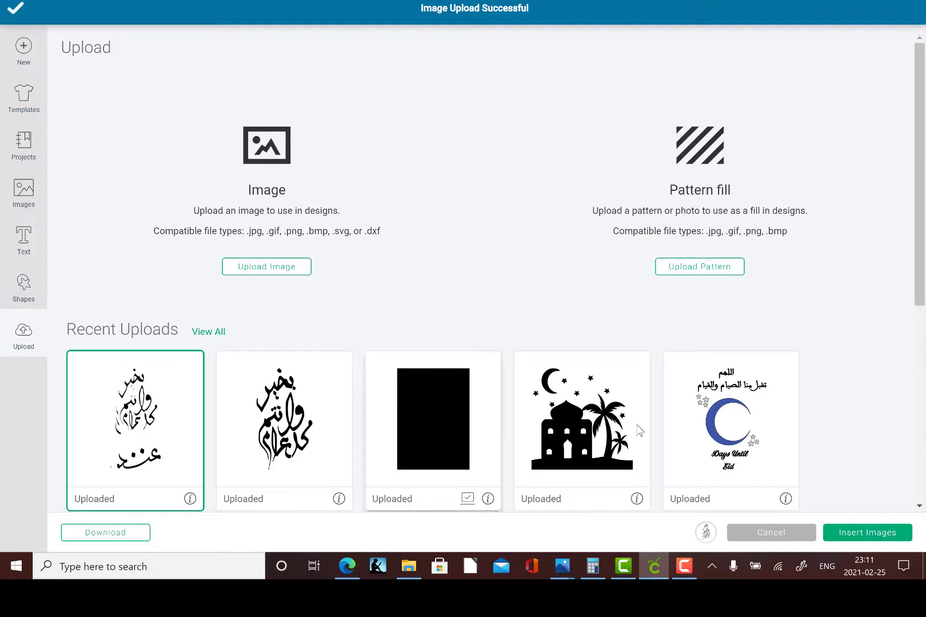
- Insert the new calligraphy upload, move it up, then delete it from the canvas
left_click(858, 539)
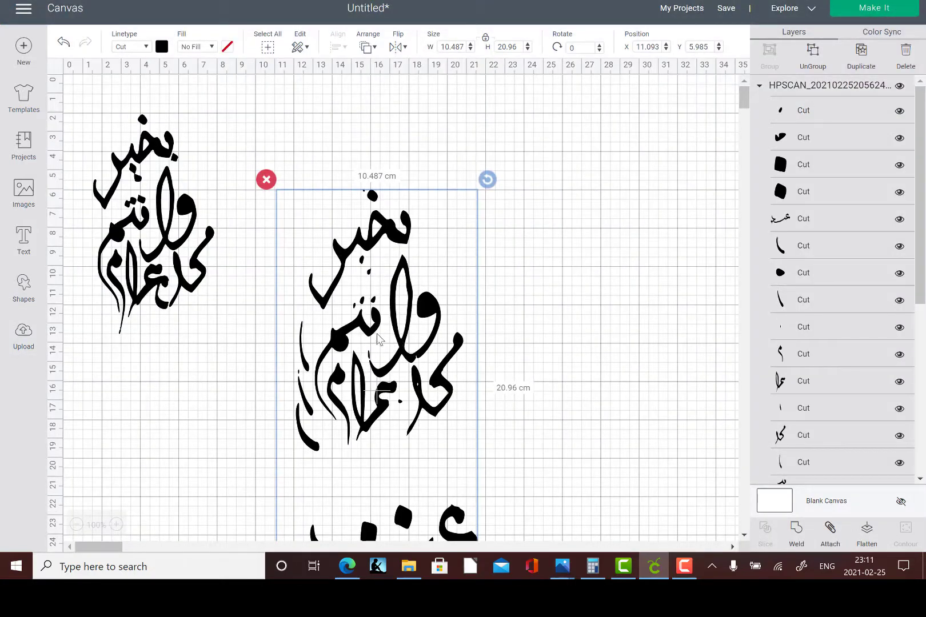
left_click_drag(372, 328, 402, 242)
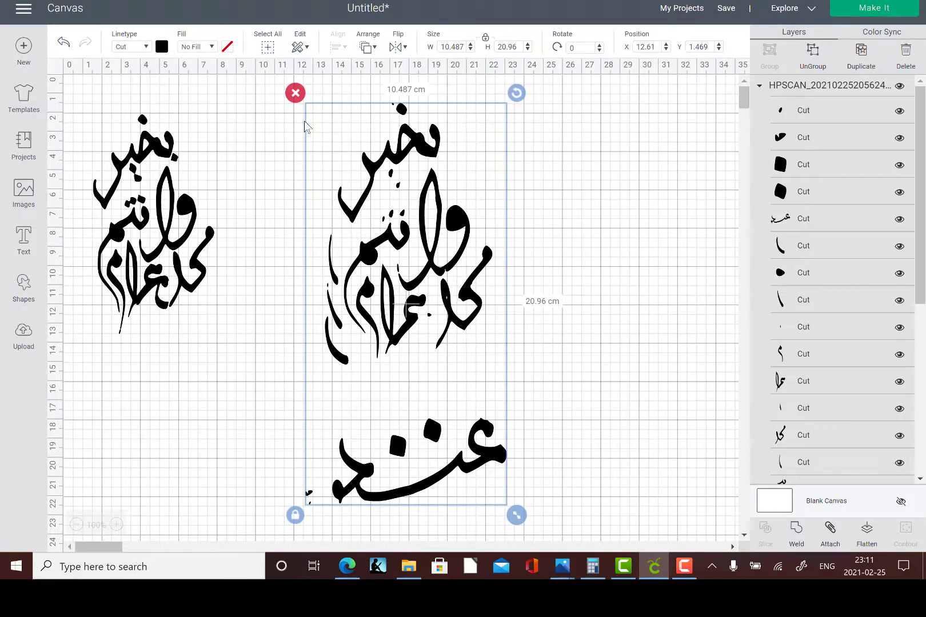
left_click(296, 92)
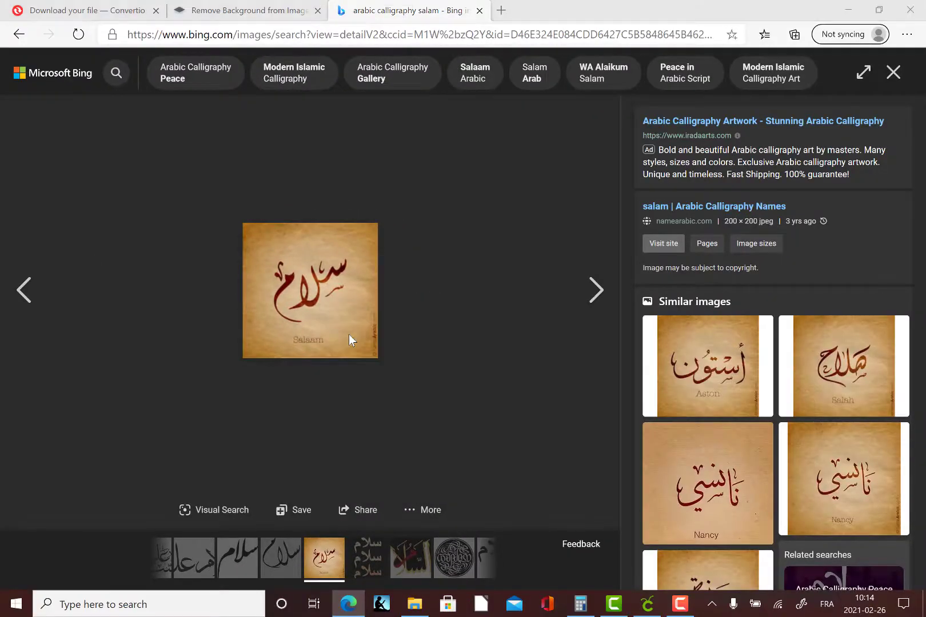
- Save the Bing calligraphy picture to Downloads with the file name salam
type("sal")
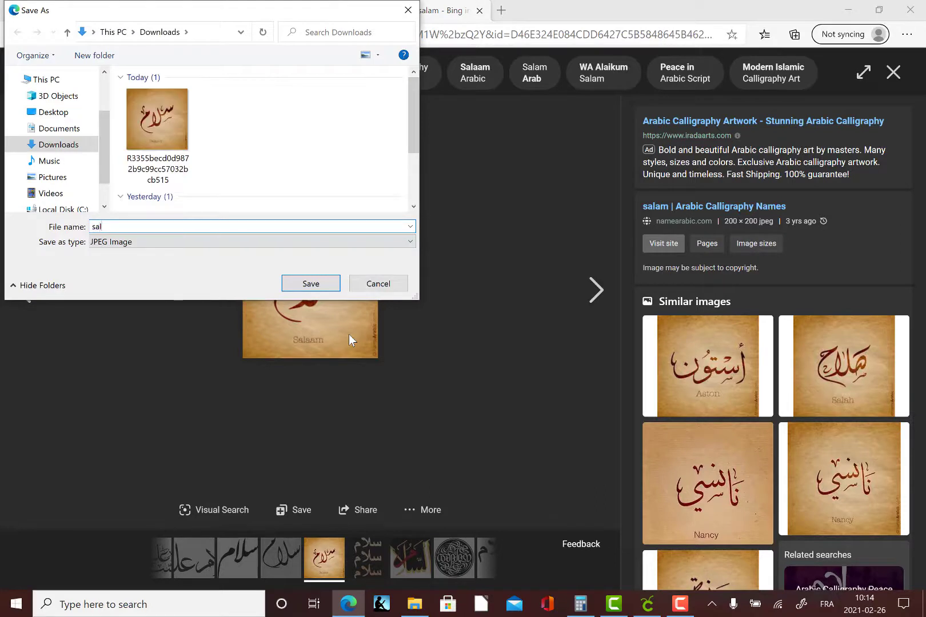
type("am")
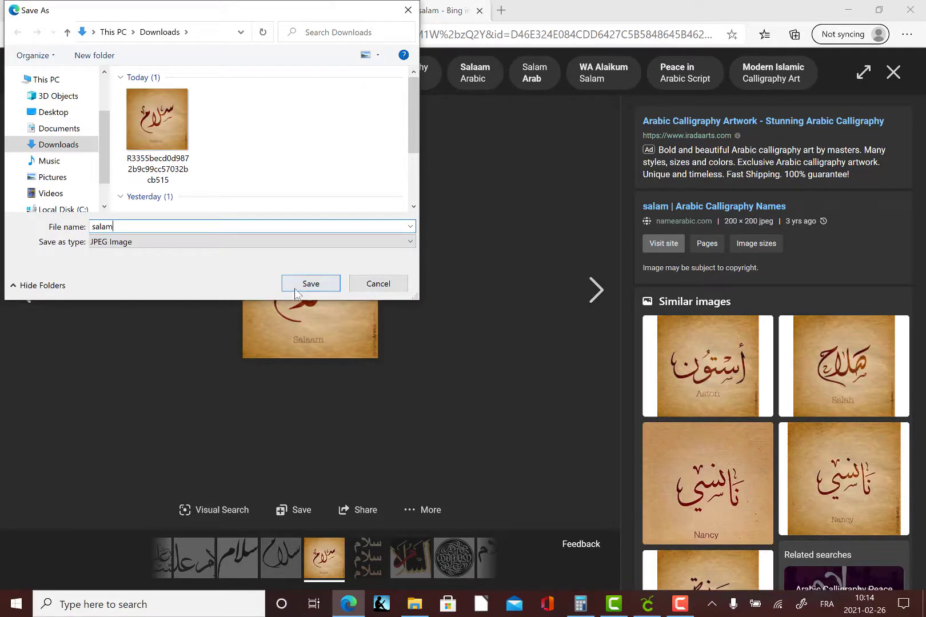
left_click(303, 289)
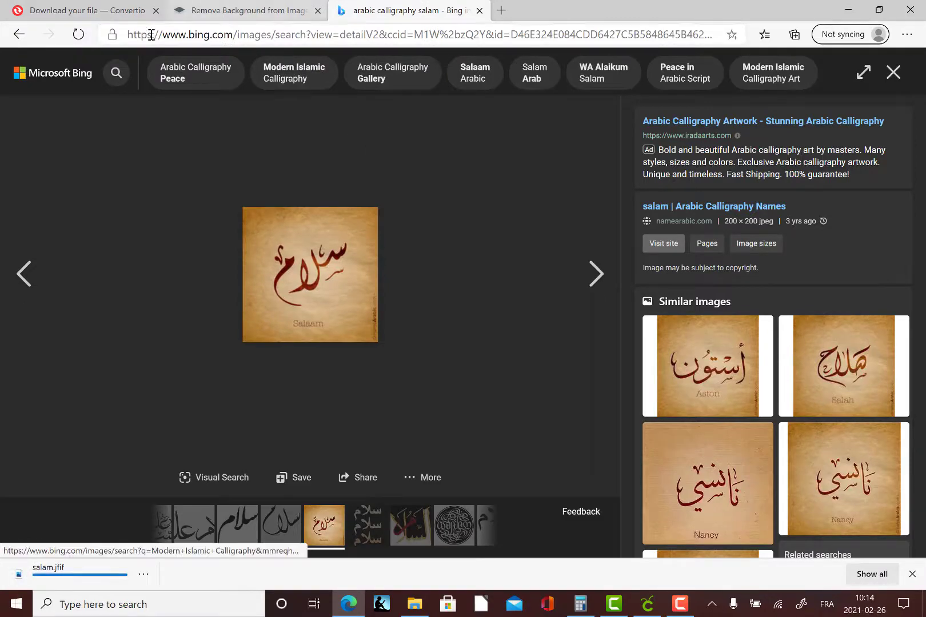
- Upload salam to remove.bg and download the transparent salam-removebg-preview.png
left_click(206, 16)
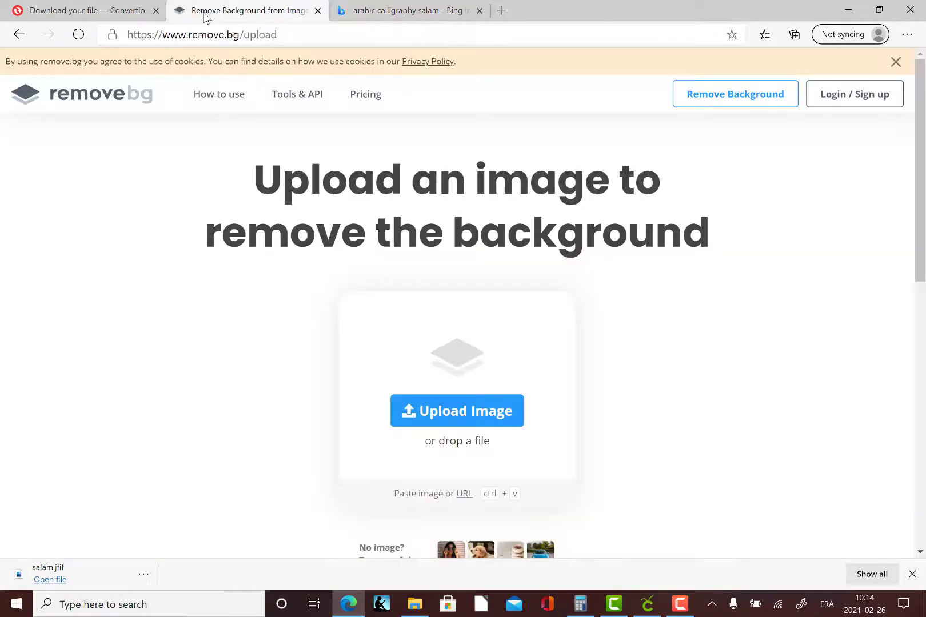
left_click(433, 415)
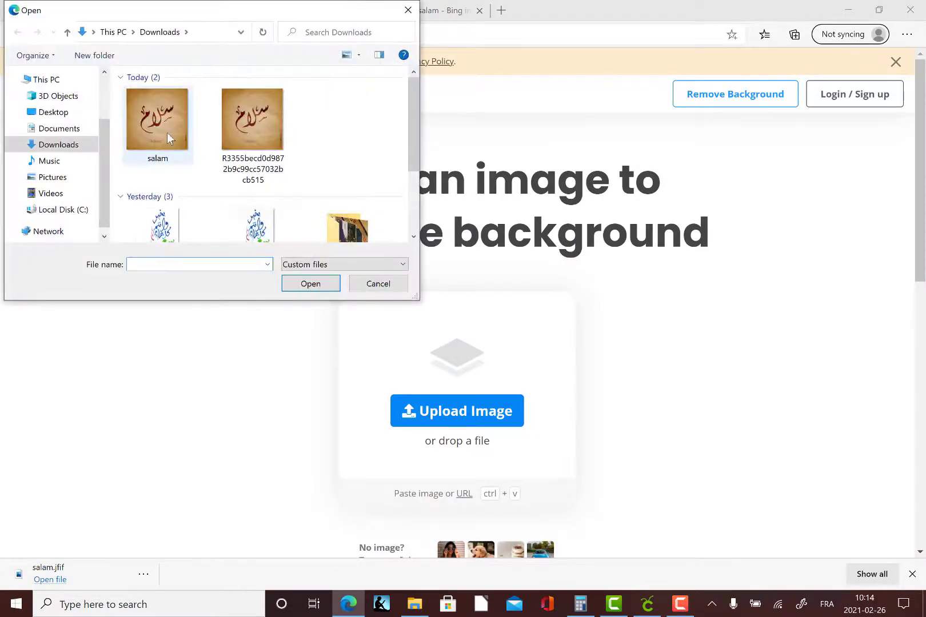
left_click(167, 132)
left_click(311, 284)
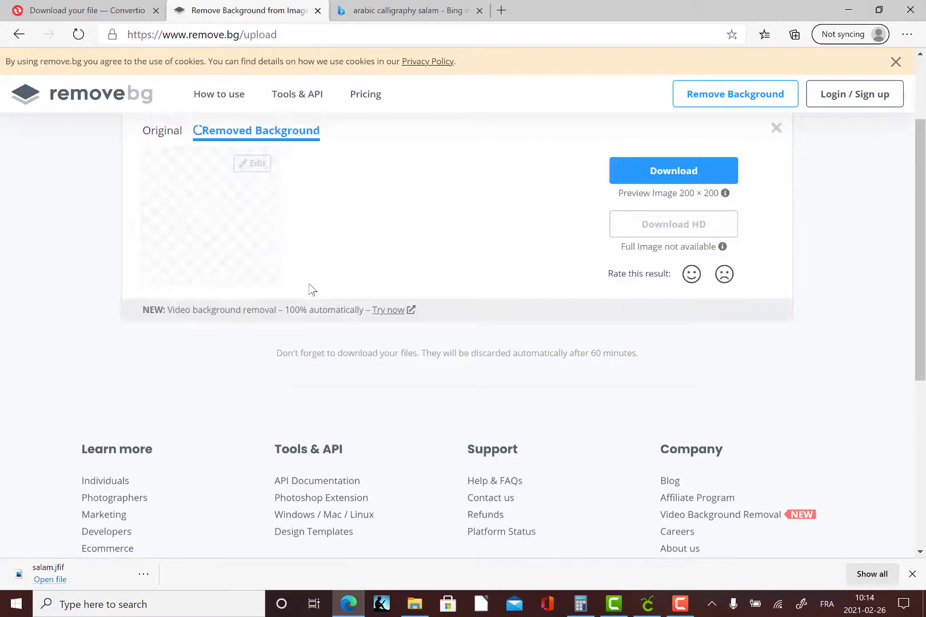
left_click(649, 178)
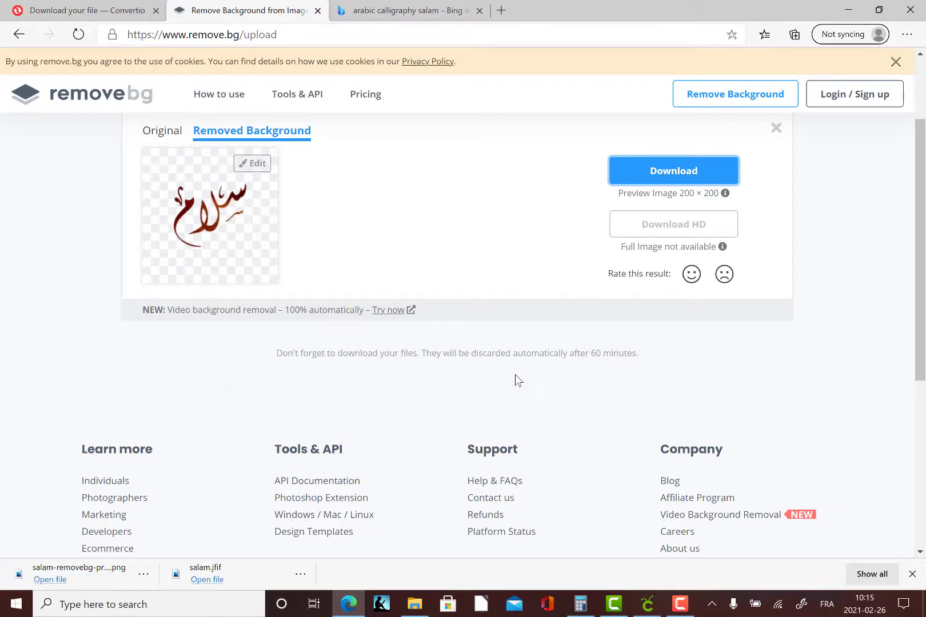
- Upload salam-removebg-preview from Downloads into Cricut Design Space as a Complex image
left_click(646, 605)
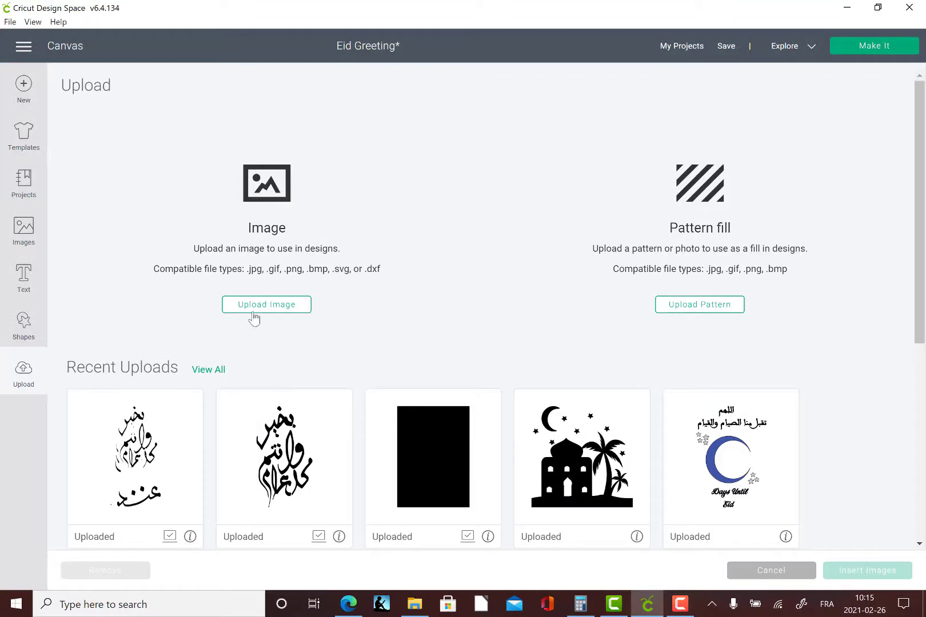
left_click(250, 304)
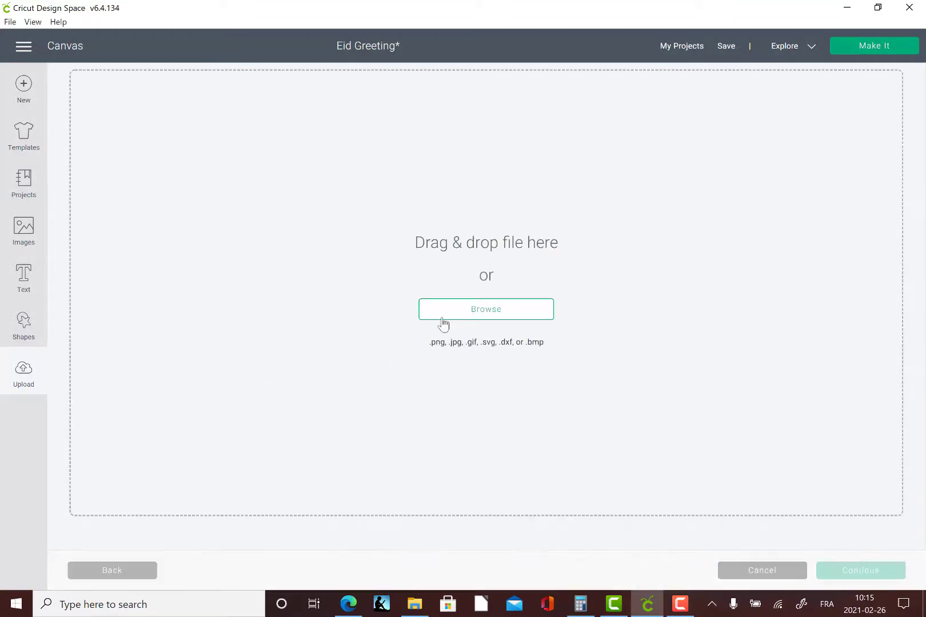
left_click(462, 315)
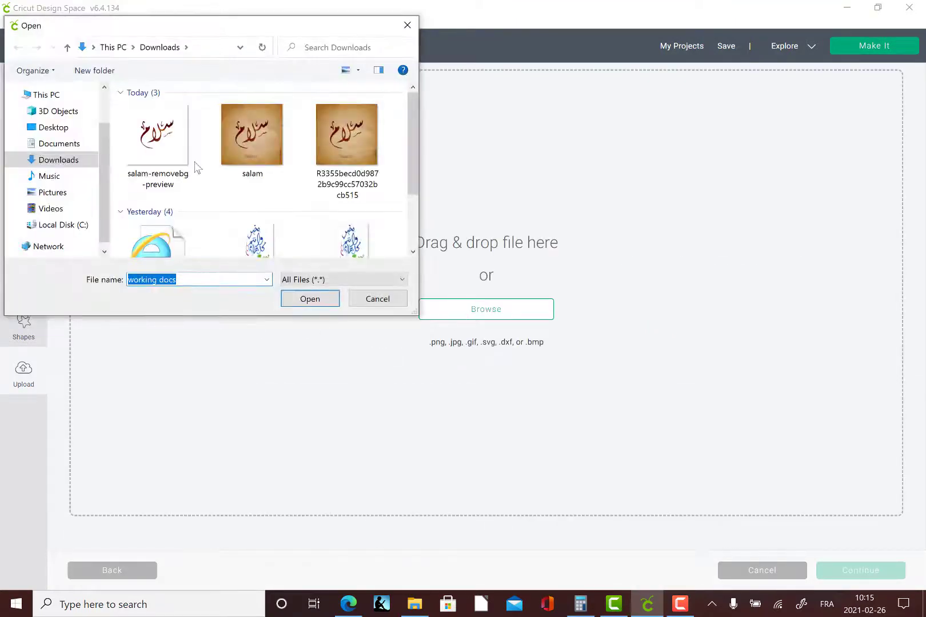
left_click(153, 137)
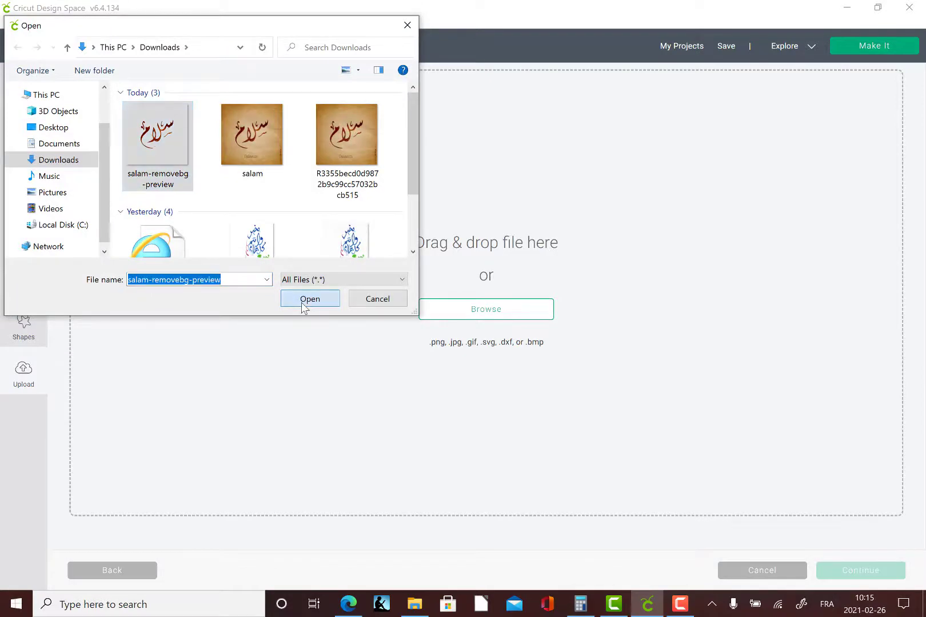
left_click(303, 303)
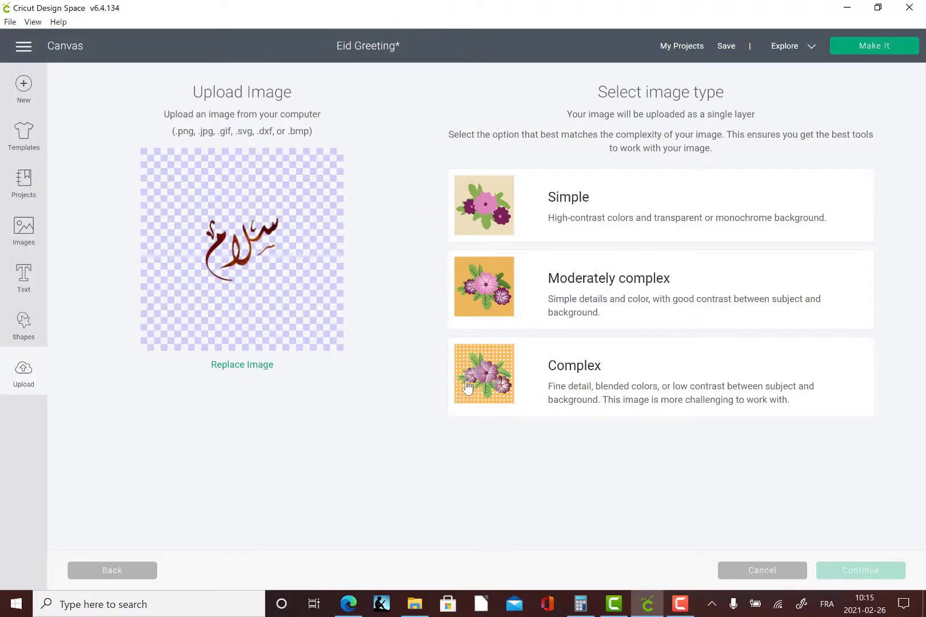
left_click(470, 388)
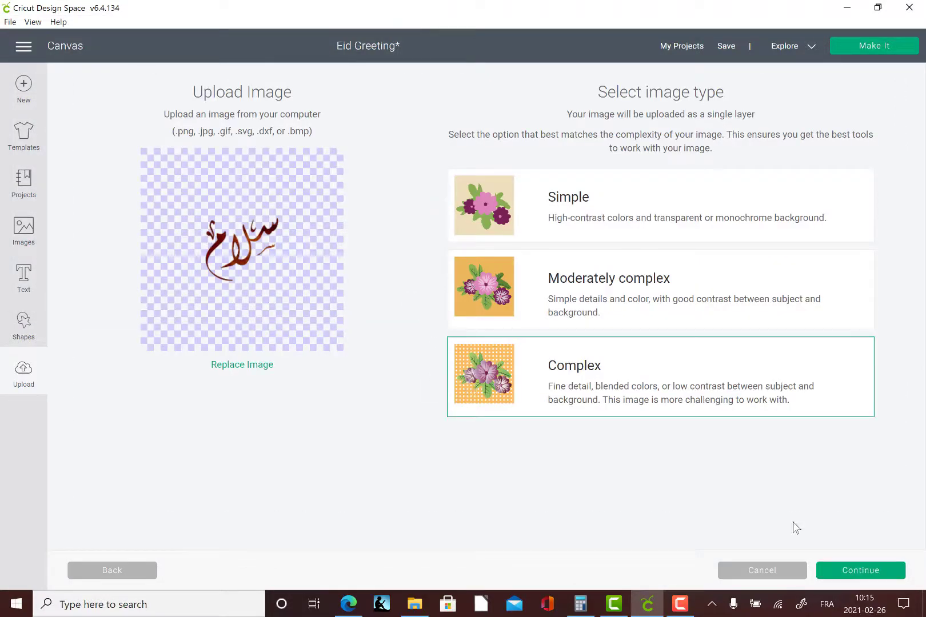
left_click(853, 572)
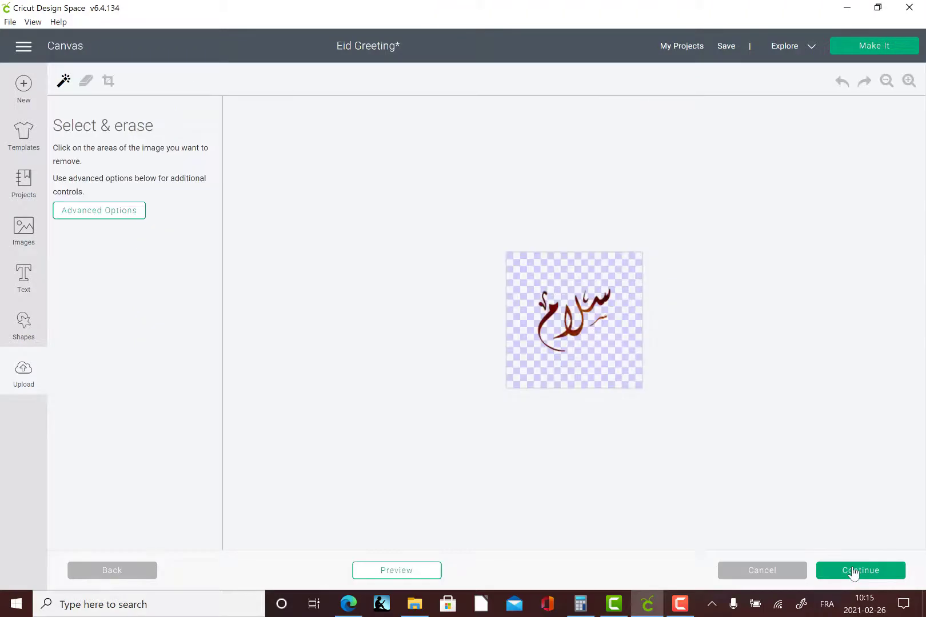
- Zoom in on the salam image and preview its cut before returning to the original colours
left_click(909, 82)
left_click(909, 82)
left_click(908, 81)
left_click(909, 81)
left_click(909, 81)
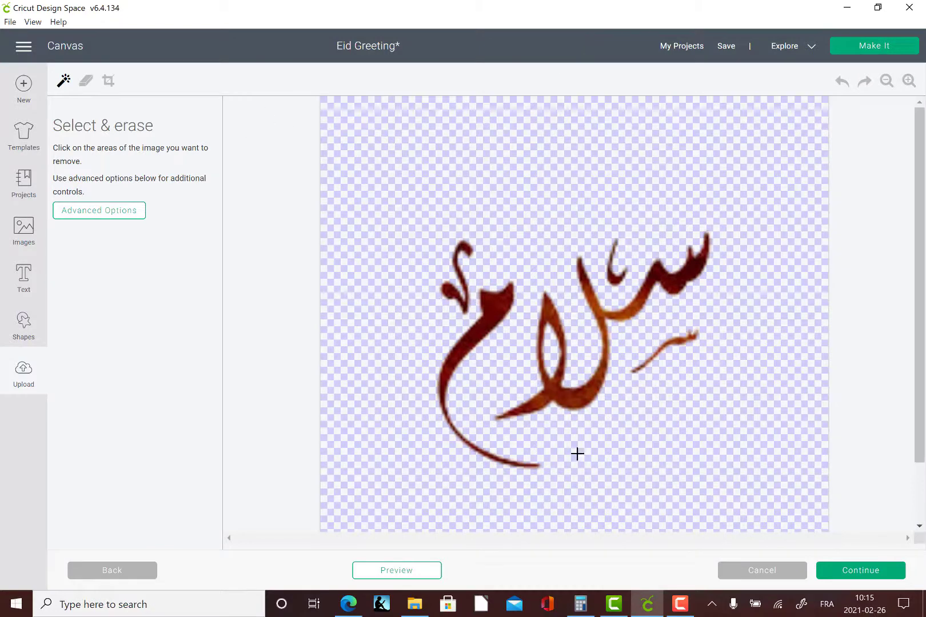
left_click(388, 579)
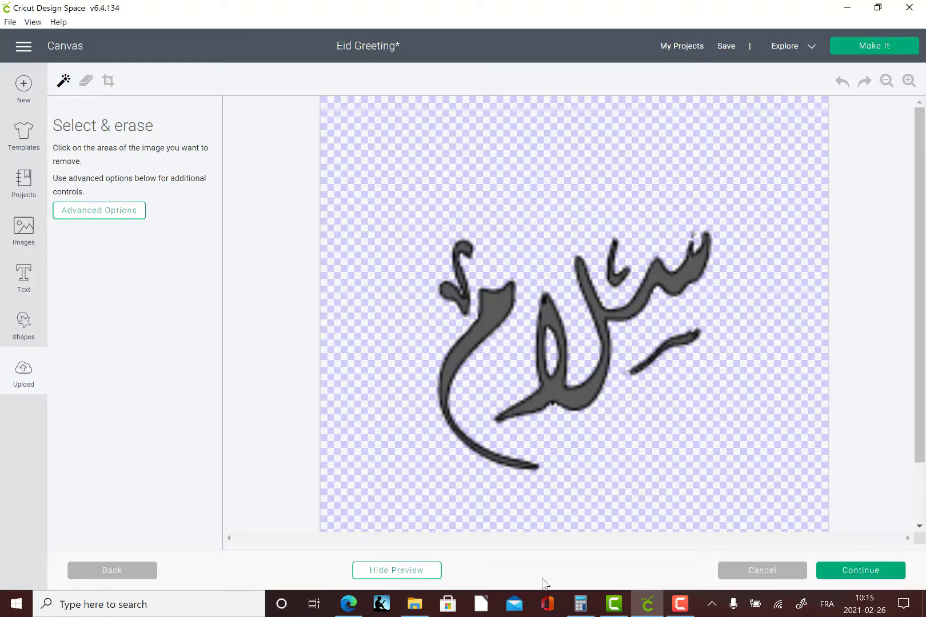
left_click(425, 578)
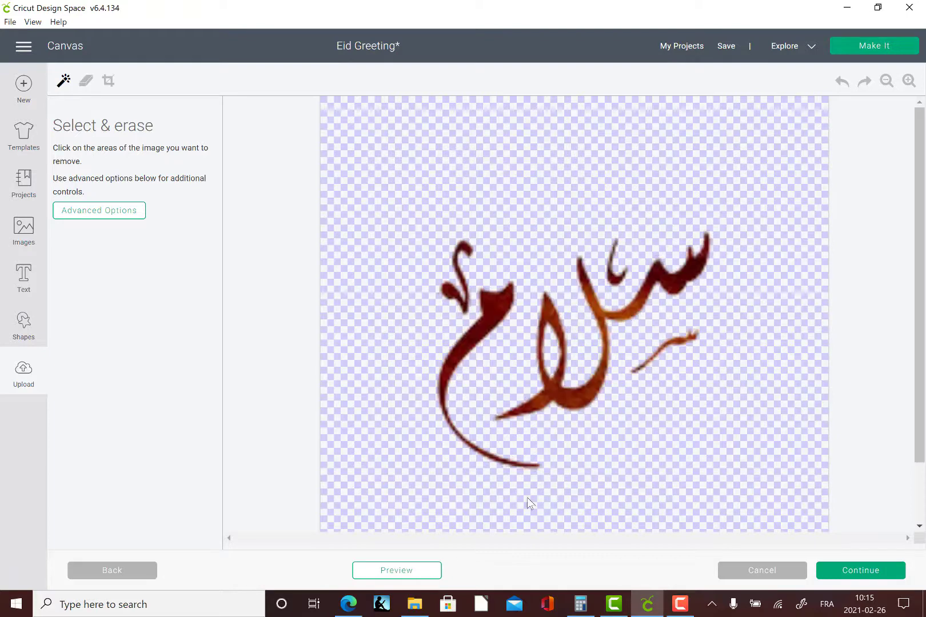
- Shrink the eraser to its smallest size and erase the stray spot near the stroke tip
left_click(907, 81)
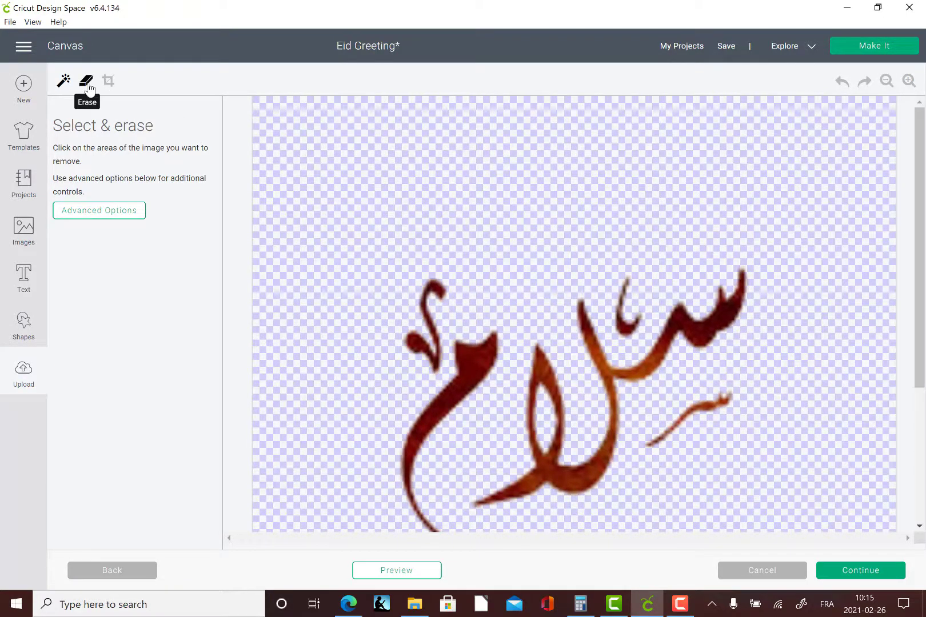
left_click(85, 81)
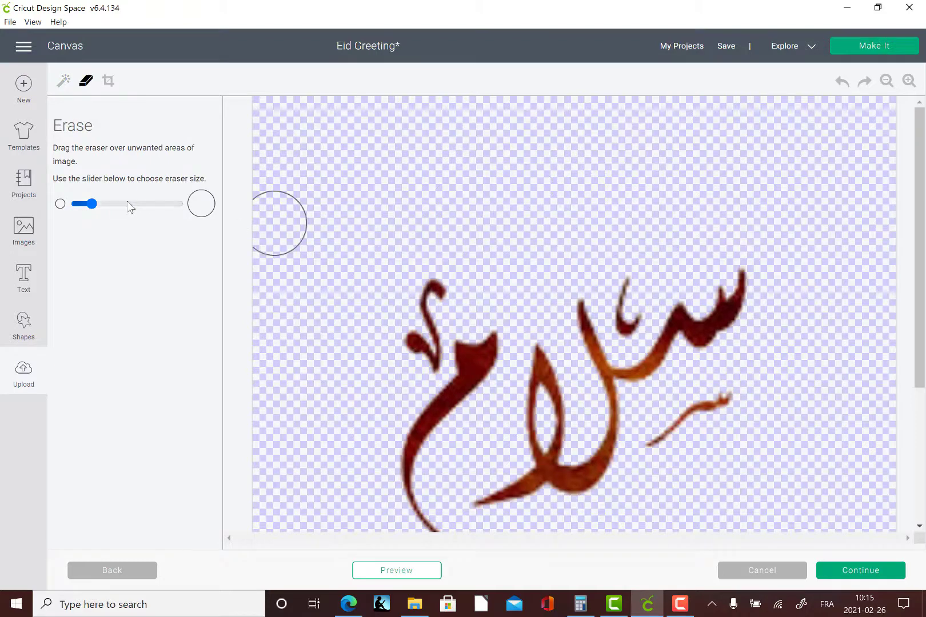
left_click_drag(92, 204, 76, 204)
left_click_drag(704, 266, 718, 272)
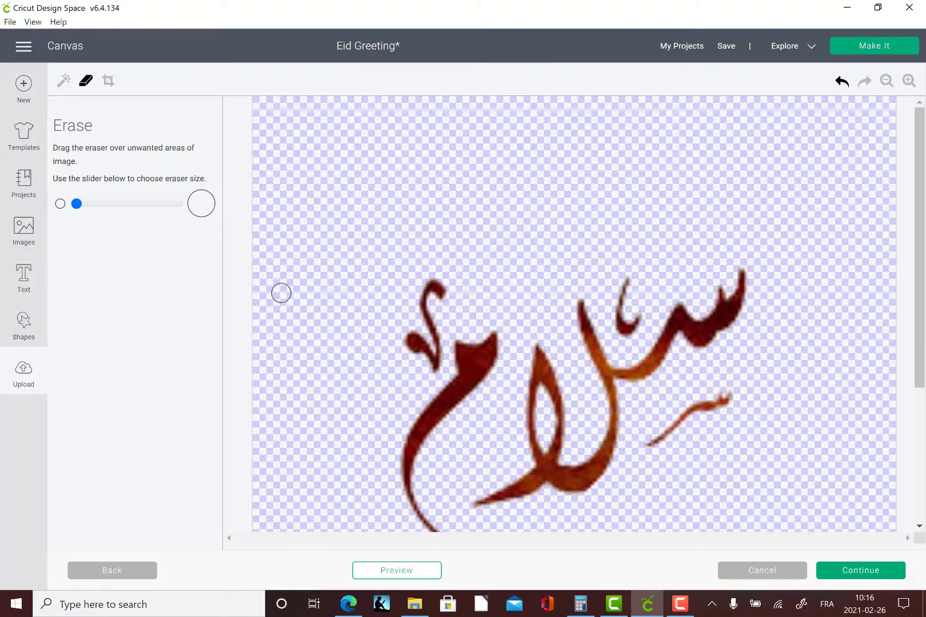
- Upload the cleaned salam image as a cut image and insert it onto the canvas
left_click(855, 572)
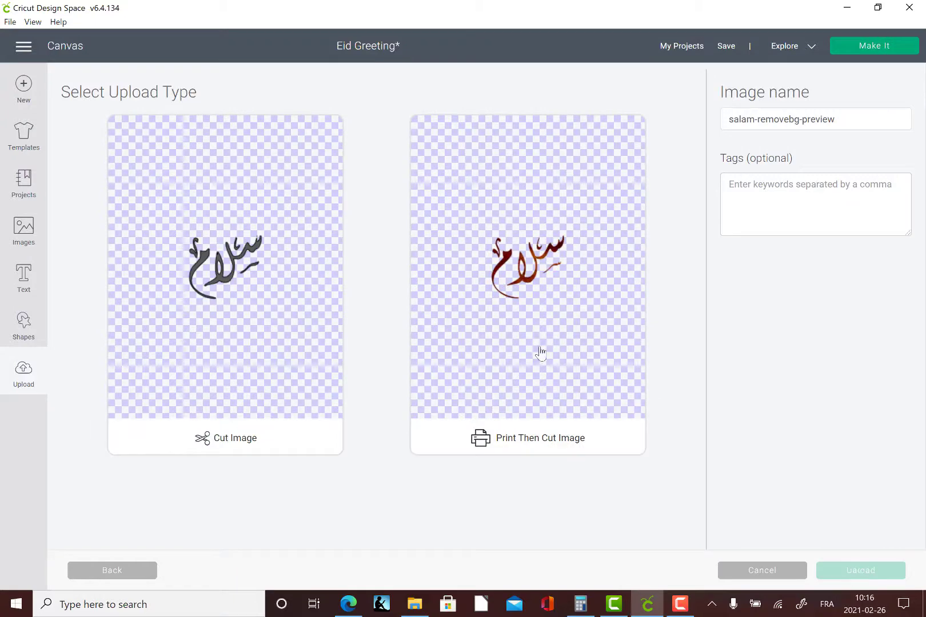
left_click(231, 263)
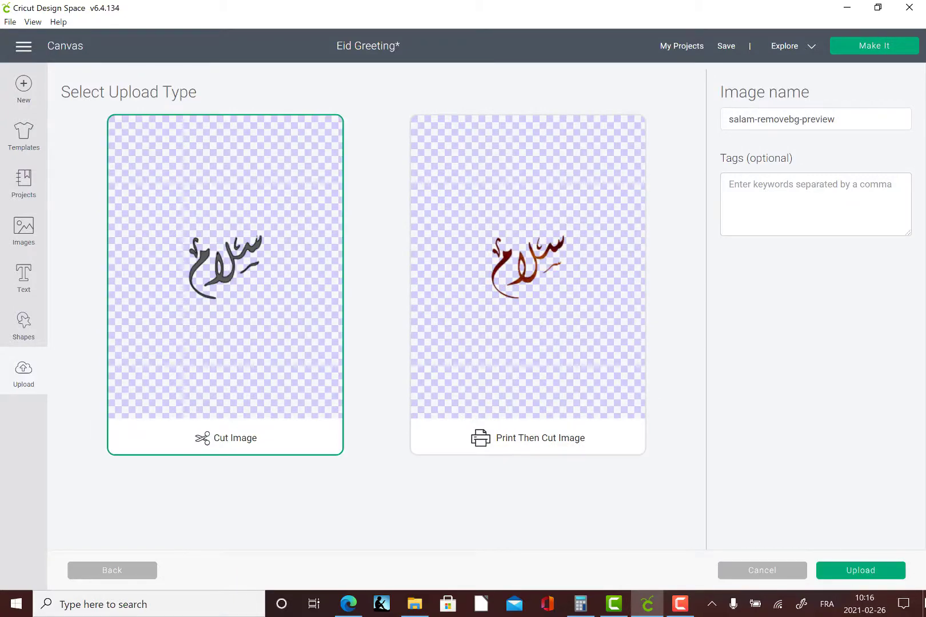
left_click(860, 574)
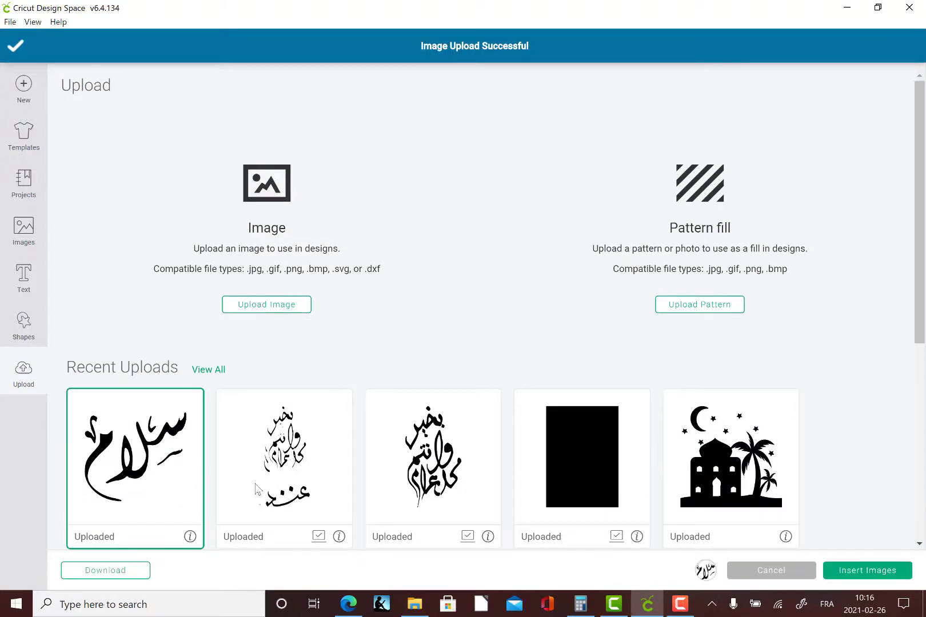
left_click(848, 570)
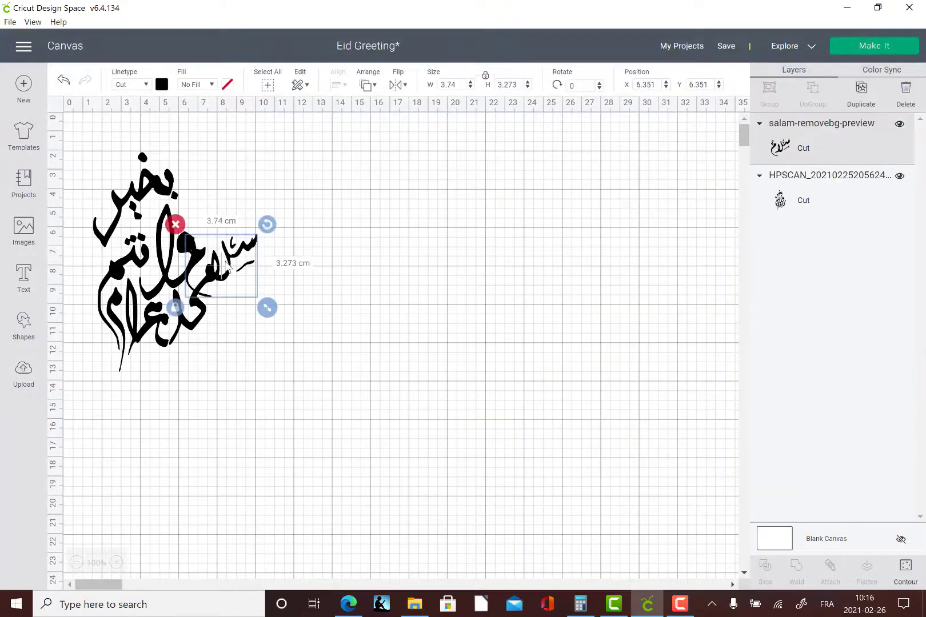
- Move the salam into place and enlarge it to 8.398 × 7.348 cm
left_click_drag(229, 266, 369, 209)
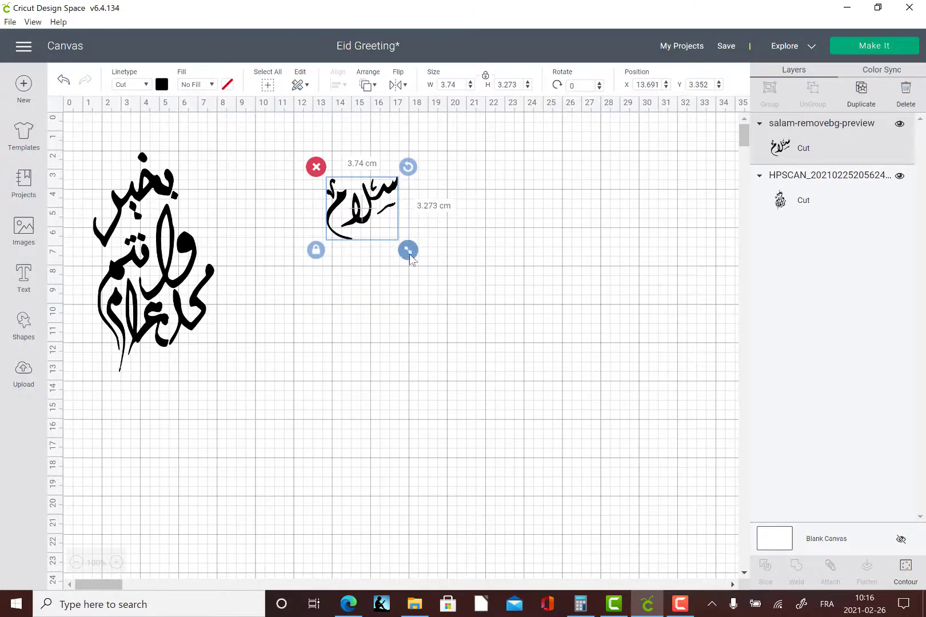
left_click_drag(410, 259, 498, 336)
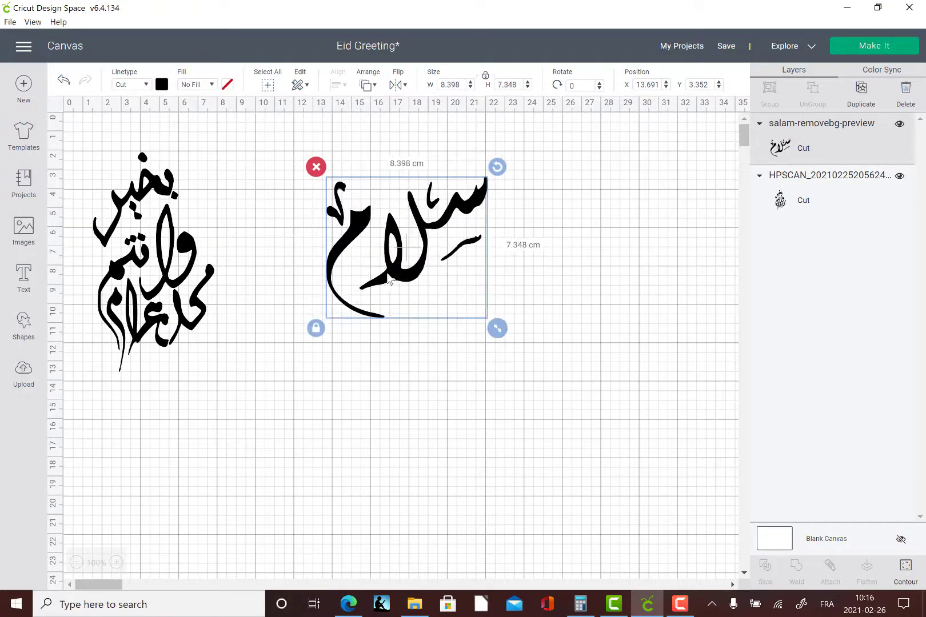
left_click_drag(379, 274, 330, 261)
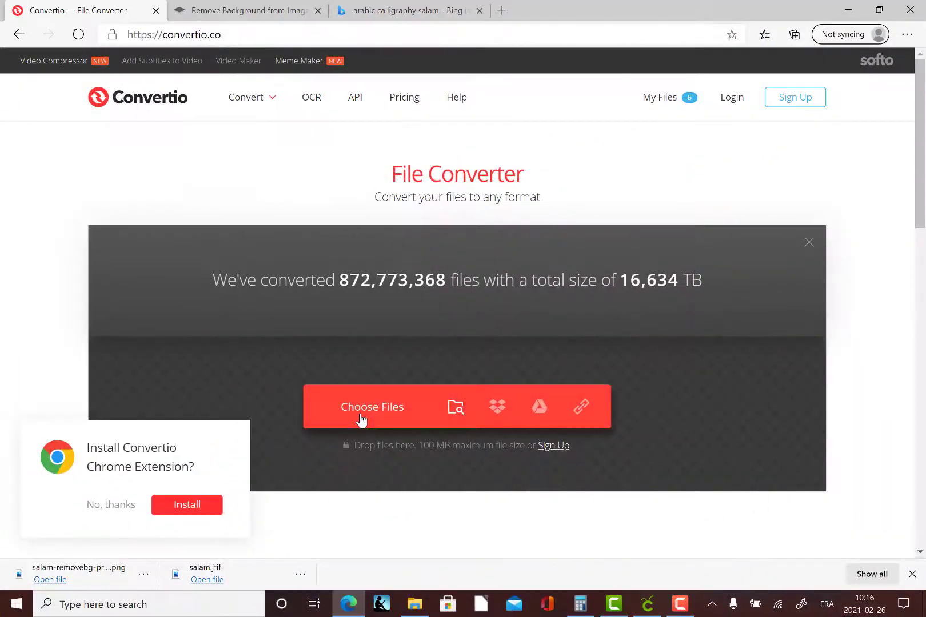
- Load salam-removebg-preview.png into the Convertio converter
left_click(361, 419)
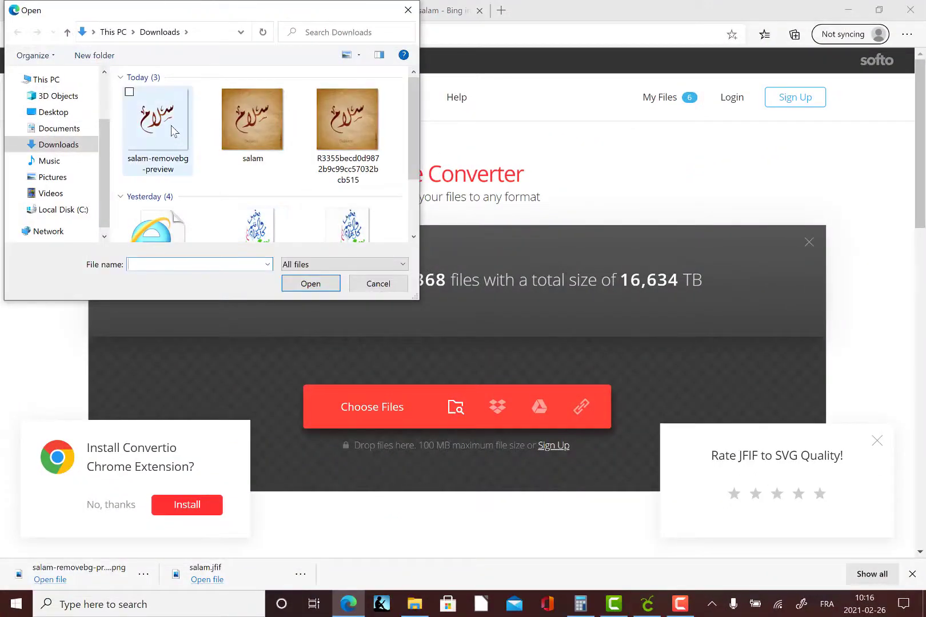
left_click(173, 130)
left_click(314, 284)
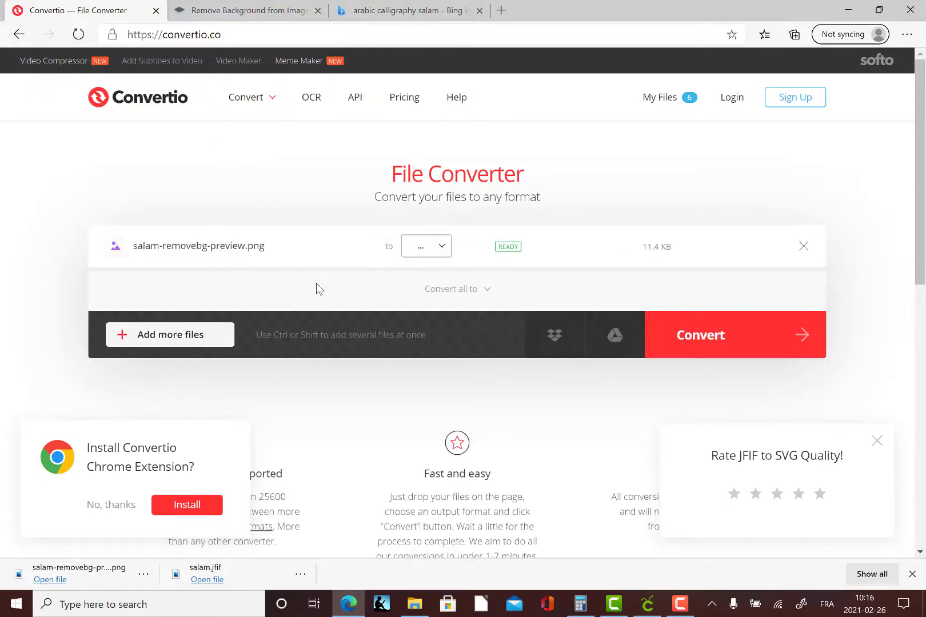
- Convert the PNG to SVG and download the 2.03 KB salam-removebg-preview.svg
left_click(446, 249)
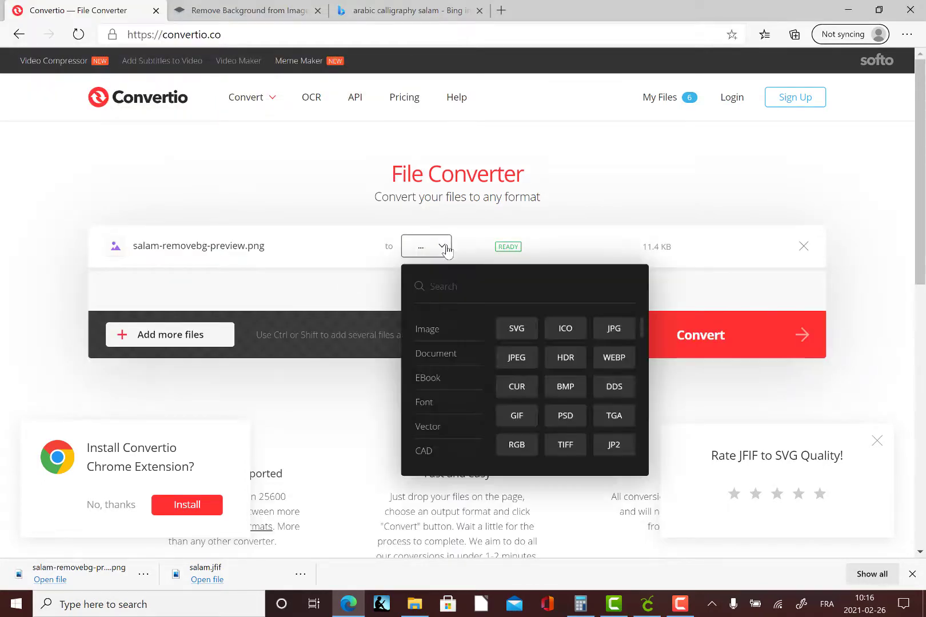
left_click(508, 333)
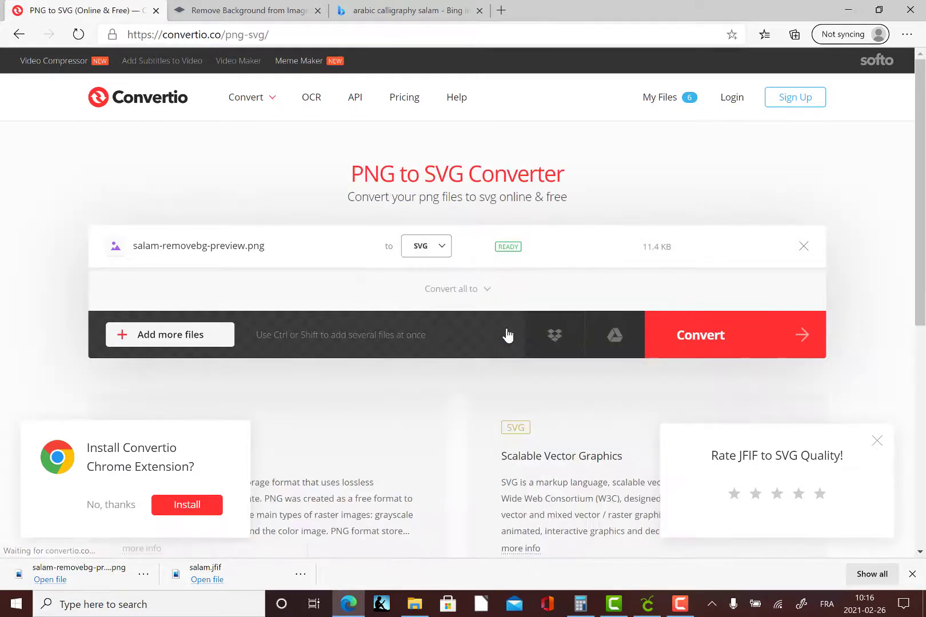
left_click(693, 337)
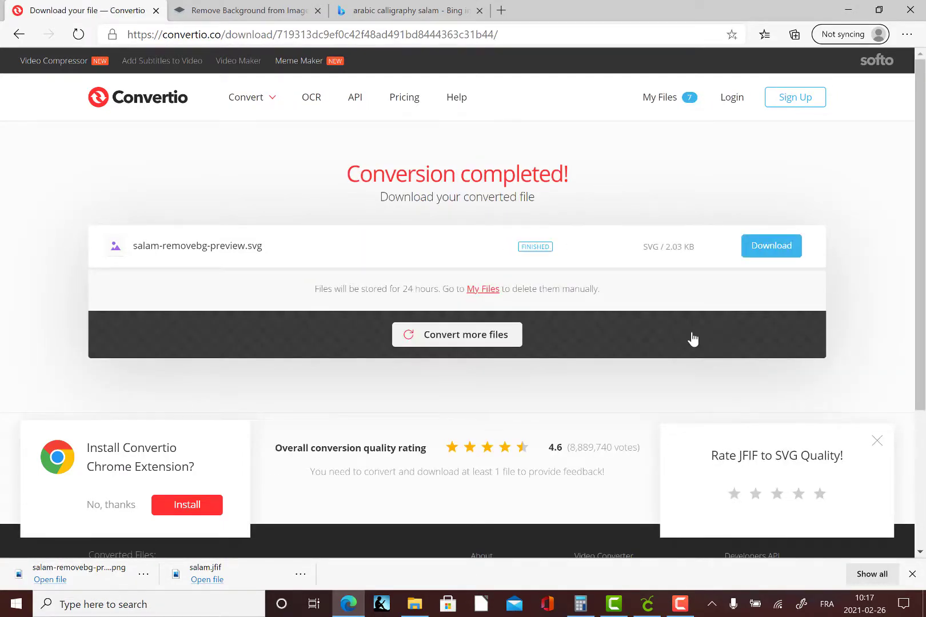
left_click(781, 249)
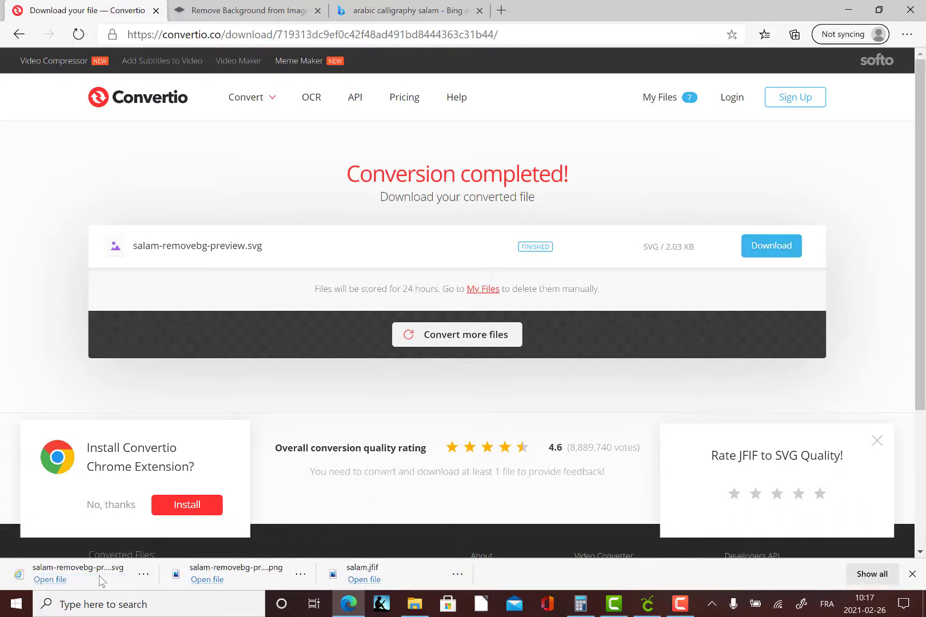
- Upload the salam-removebg-preview SVG file to Cricut Design Space
left_click(647, 605)
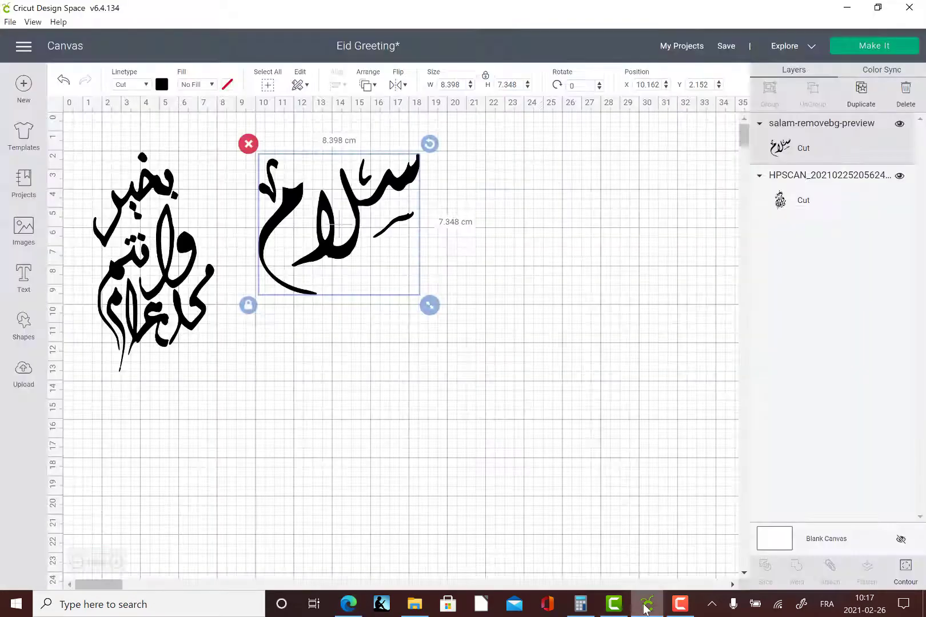
left_click(23, 371)
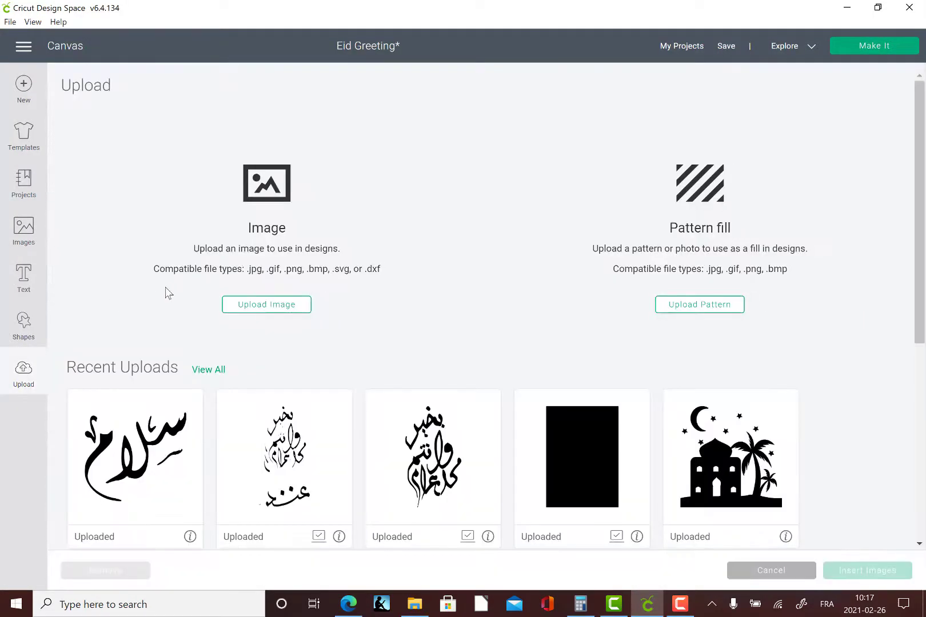
left_click(267, 308)
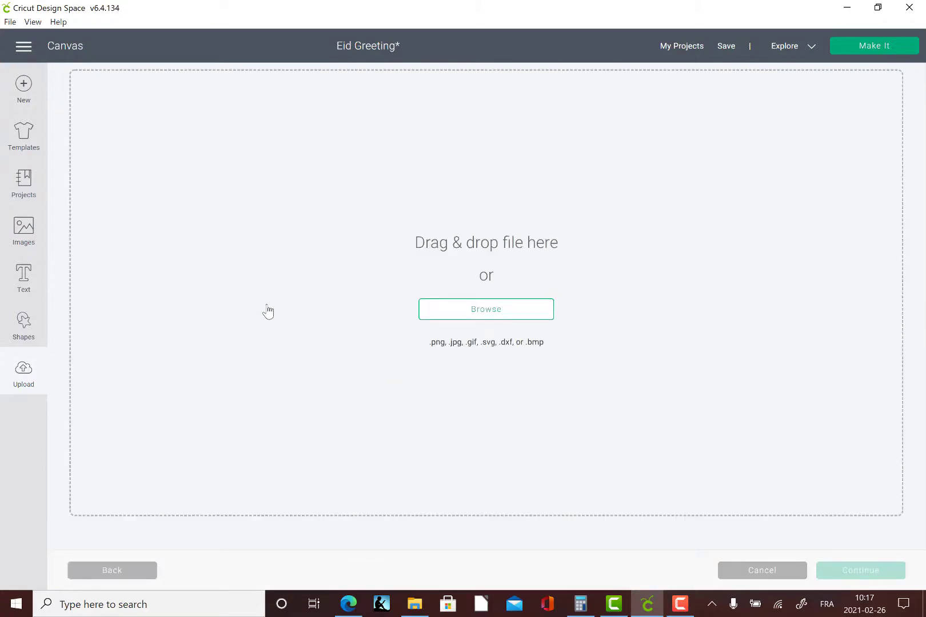
left_click(454, 312)
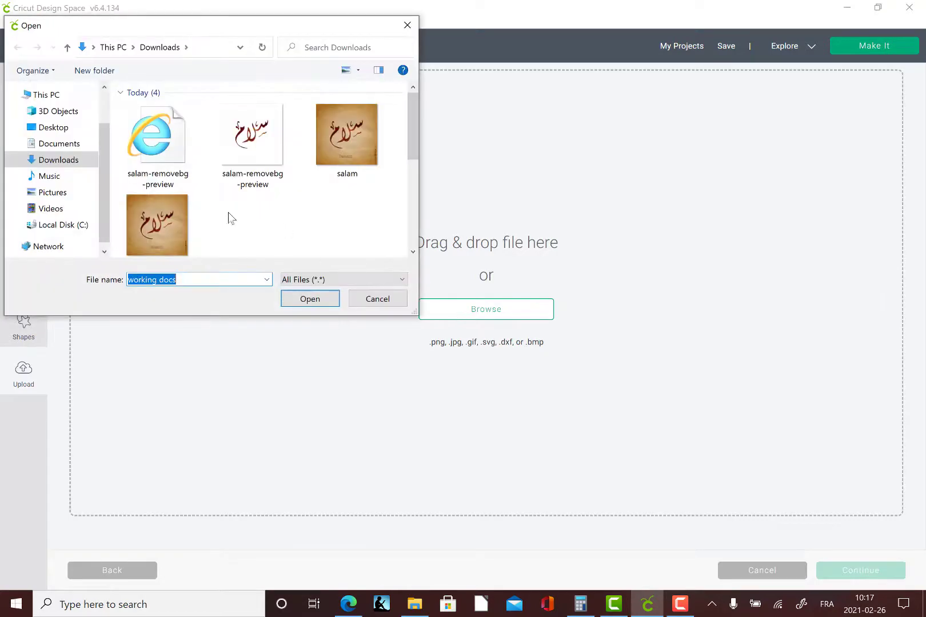
left_click(153, 149)
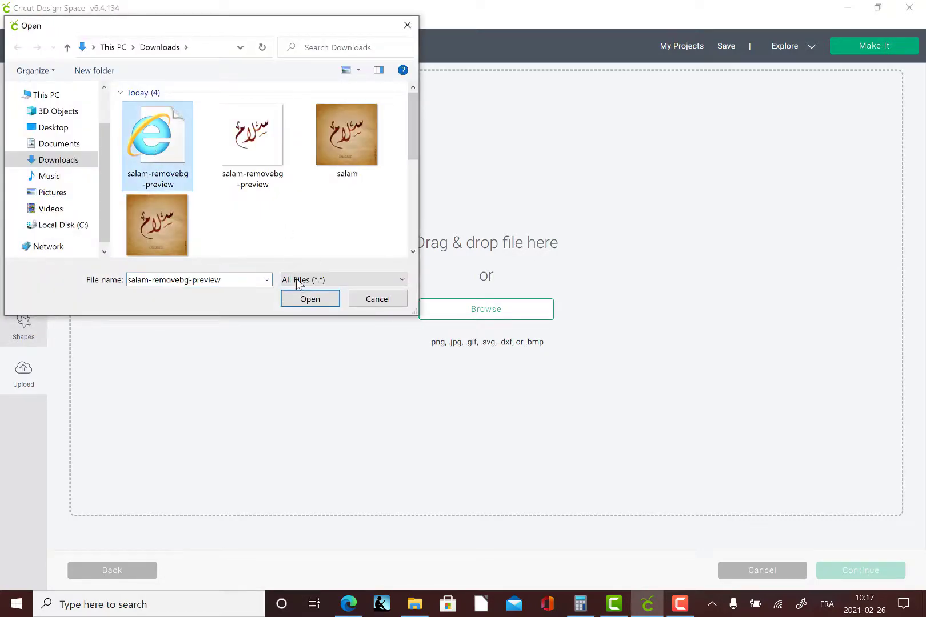
left_click(306, 300)
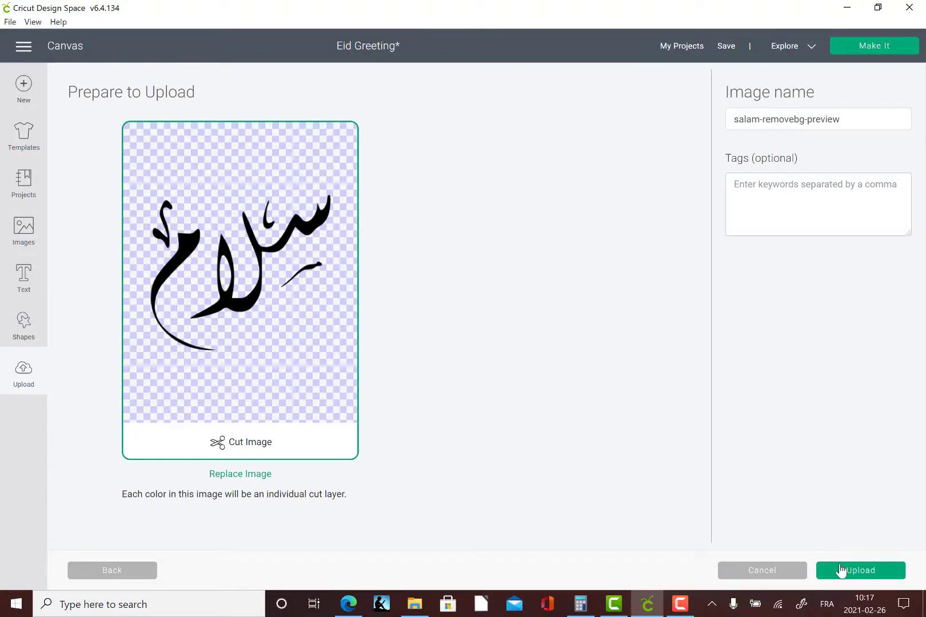
left_click(840, 570)
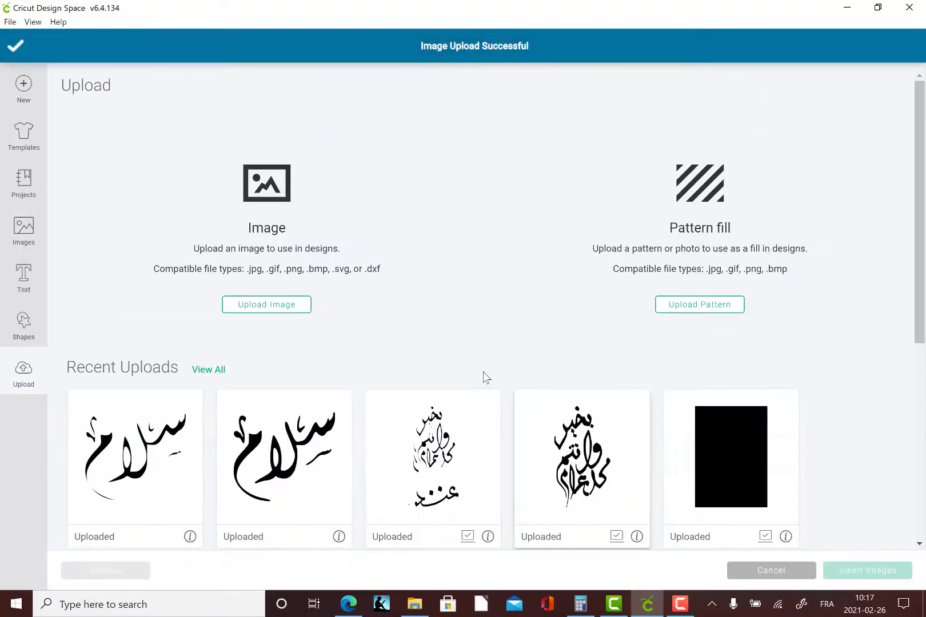
- Insert the SVG salam and place it right of the first salam, at 8.143 × 7.057 cm
left_click(129, 462)
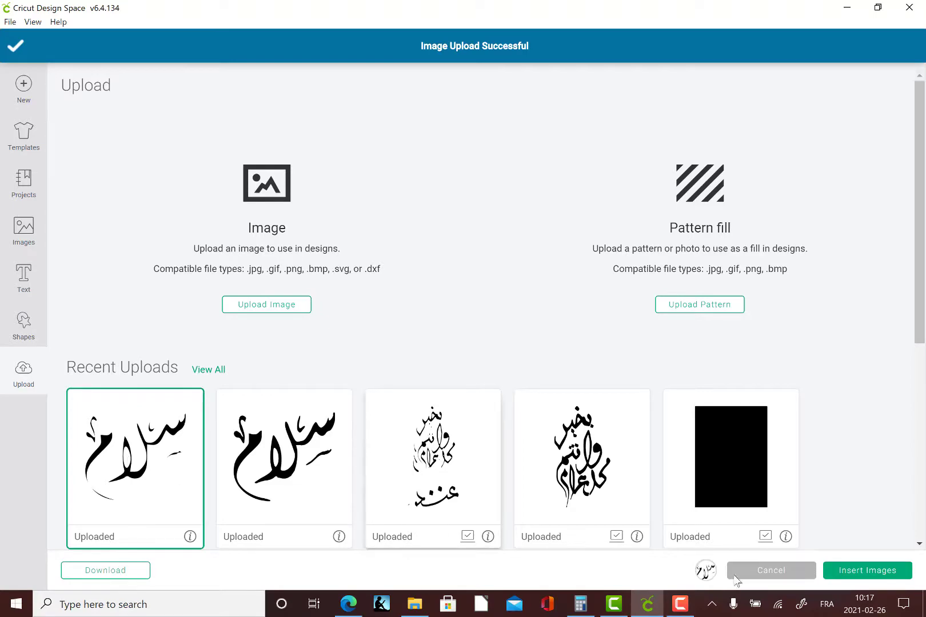
left_click(857, 572)
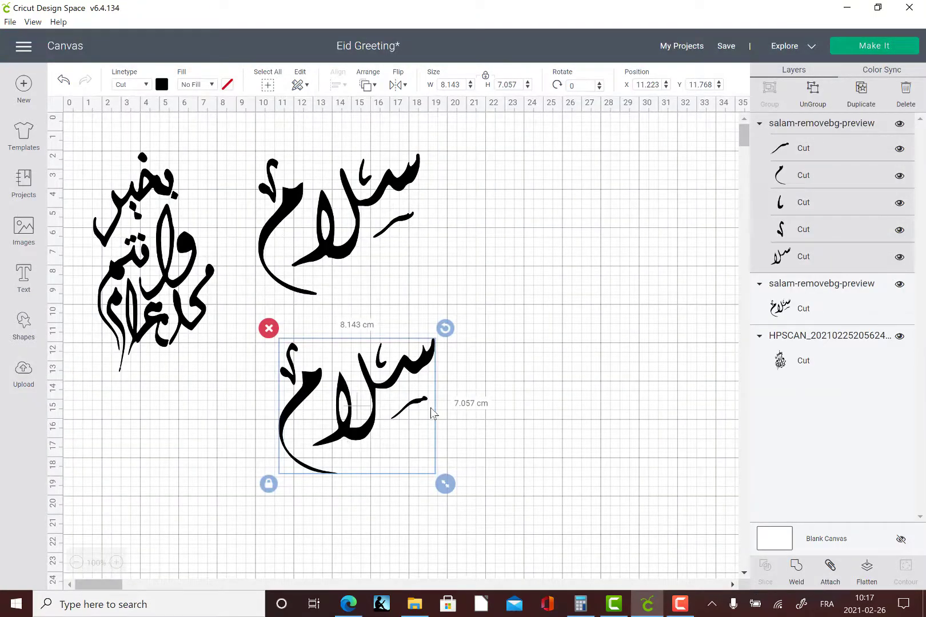
left_click_drag(363, 428, 574, 280)
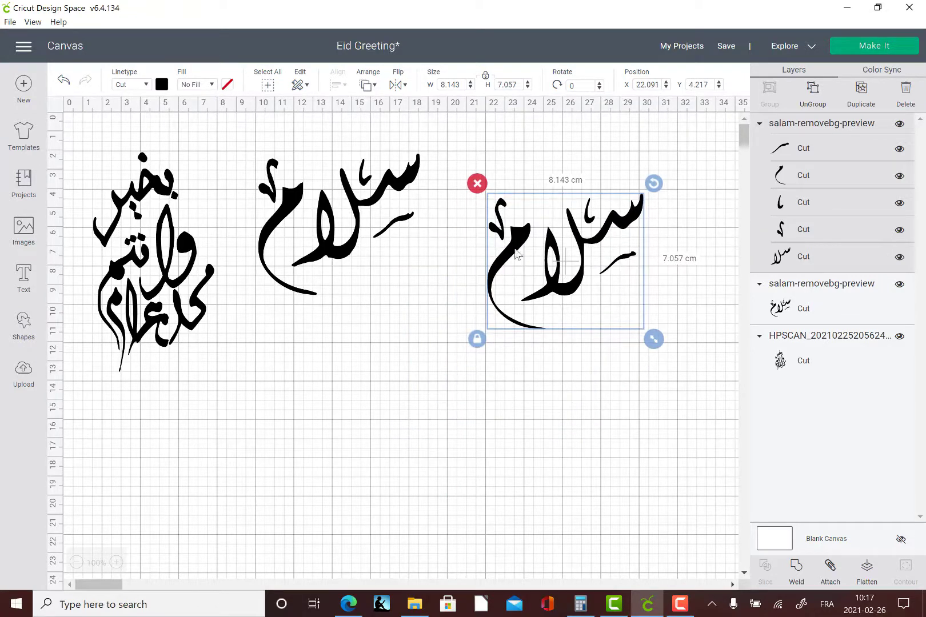
- Select the SVG salam and ungroup it into separate strokes
mouse_move(675, 110)
left_mouse_down()
mouse_move(677, 171)
mouse_move(892, 407)
left_mouse_up()
left_click_drag(902, 107, 891, 409)
left_click_drag(677, 117, 906, 109)
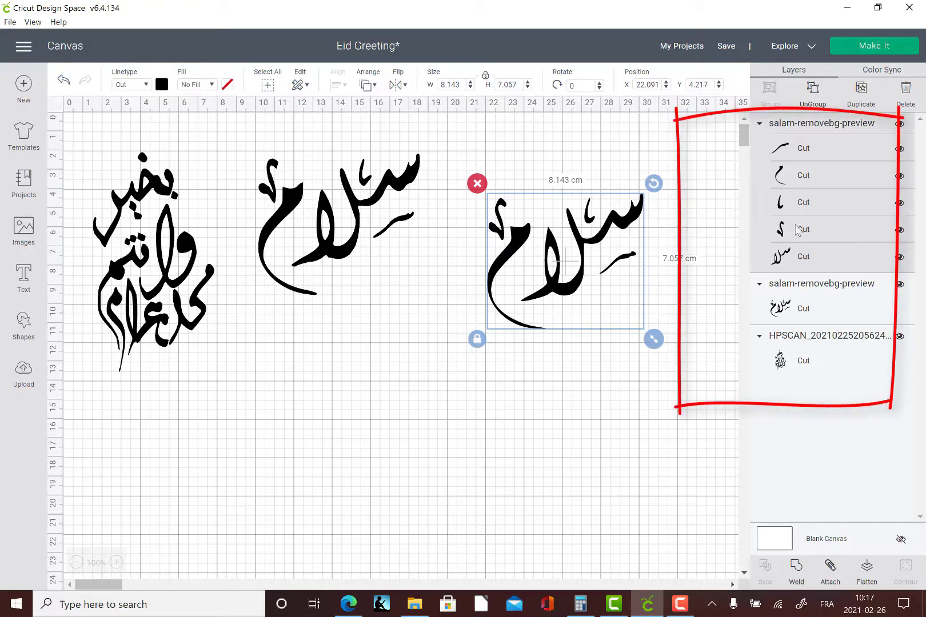
left_click(812, 93)
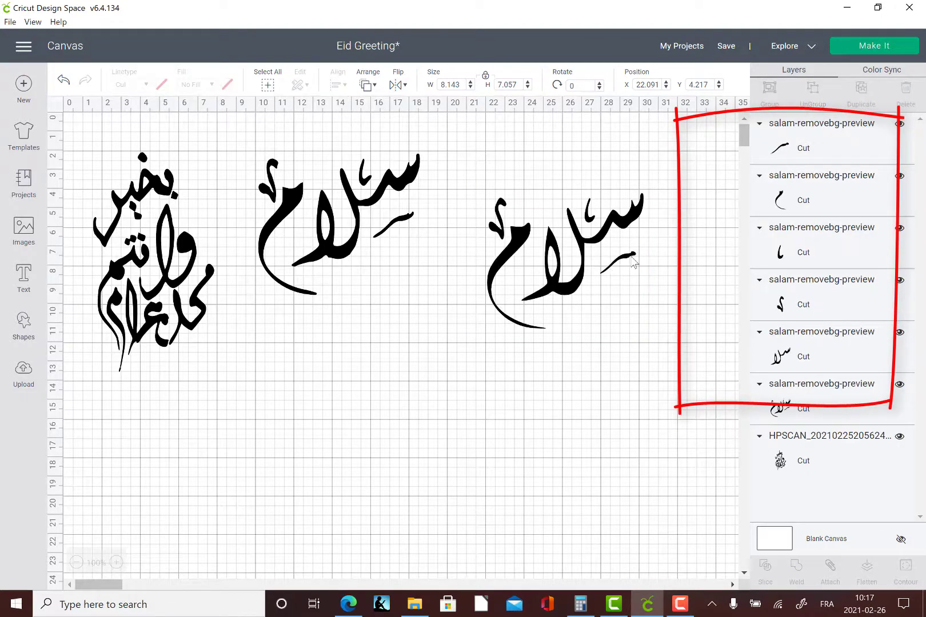
- Reposition the small stroke, the م stroke and the ء stroke
left_click_drag(631, 262, 616, 256)
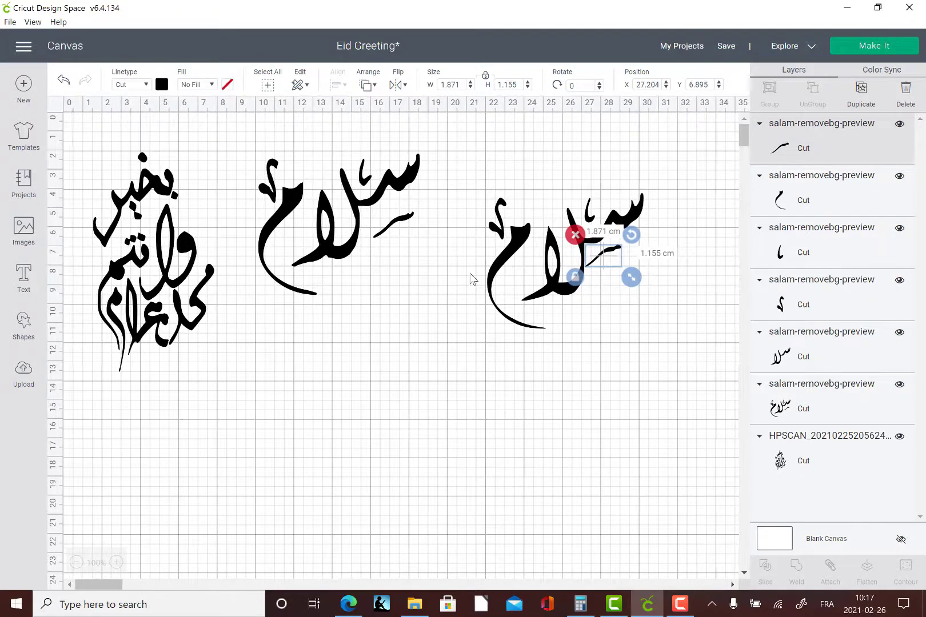
left_click(457, 303)
left_click_drag(502, 274, 509, 299)
left_click_drag(499, 223, 537, 215)
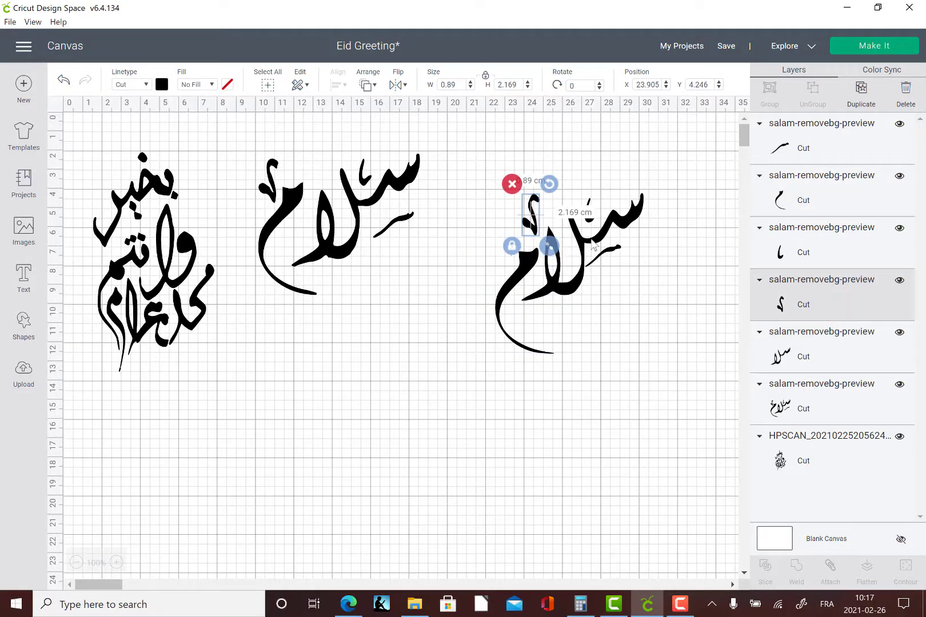
left_click(630, 310)
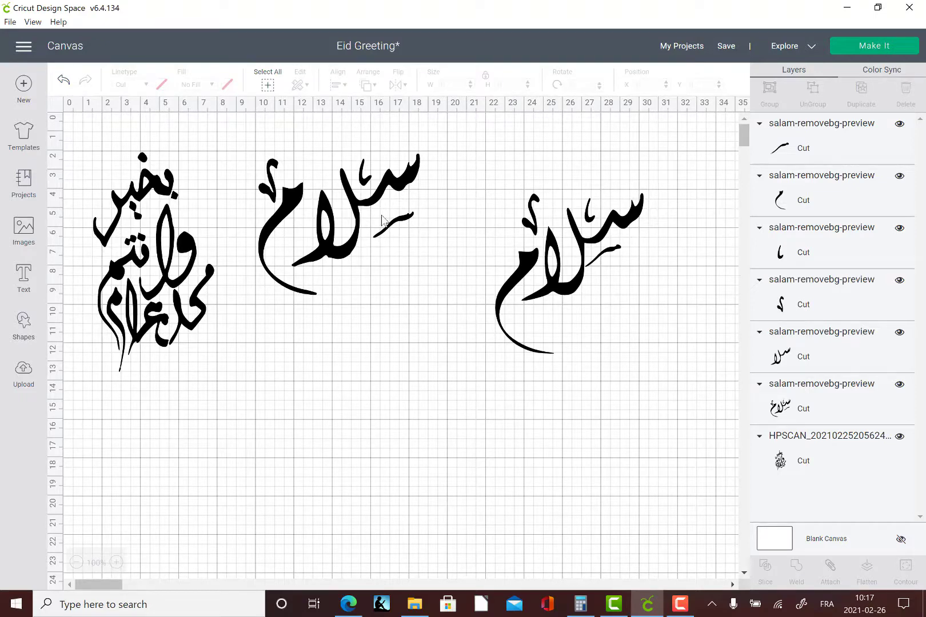
- Shift the middle سلام slightly right near the top, then select all right سلام pieces
left_click(362, 217)
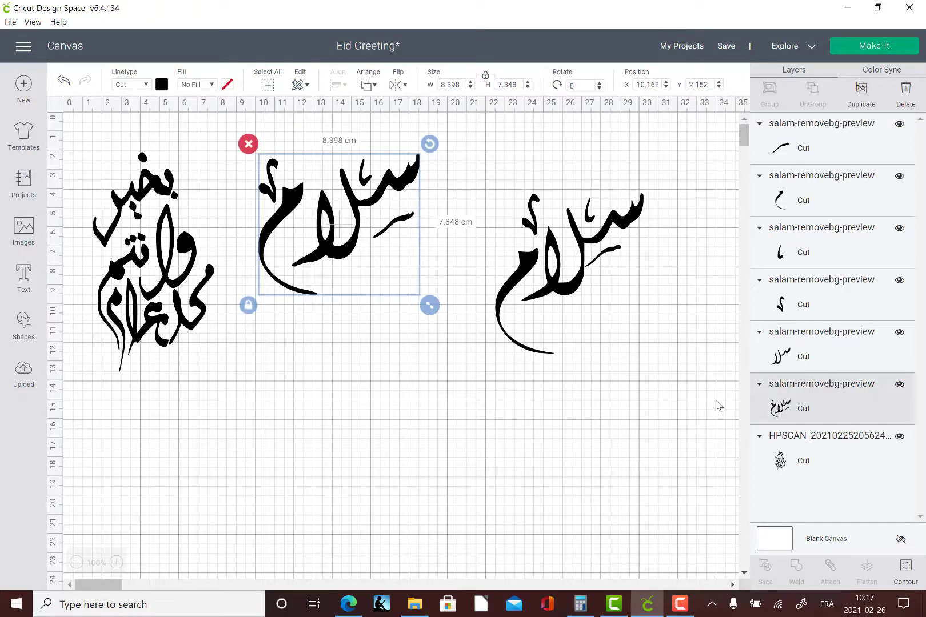
left_click_drag(377, 249, 416, 387)
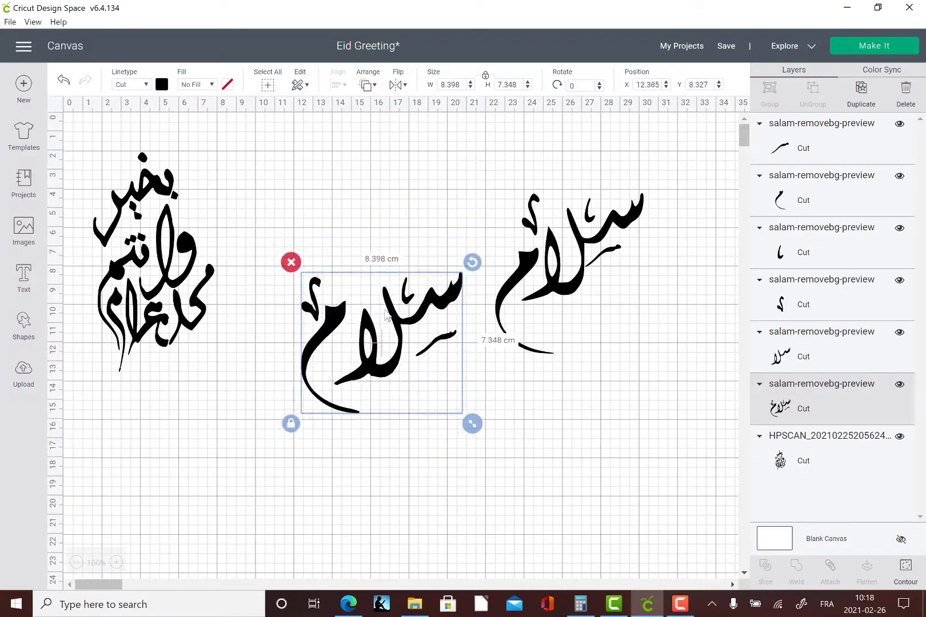
left_click_drag(384, 311, 365, 195)
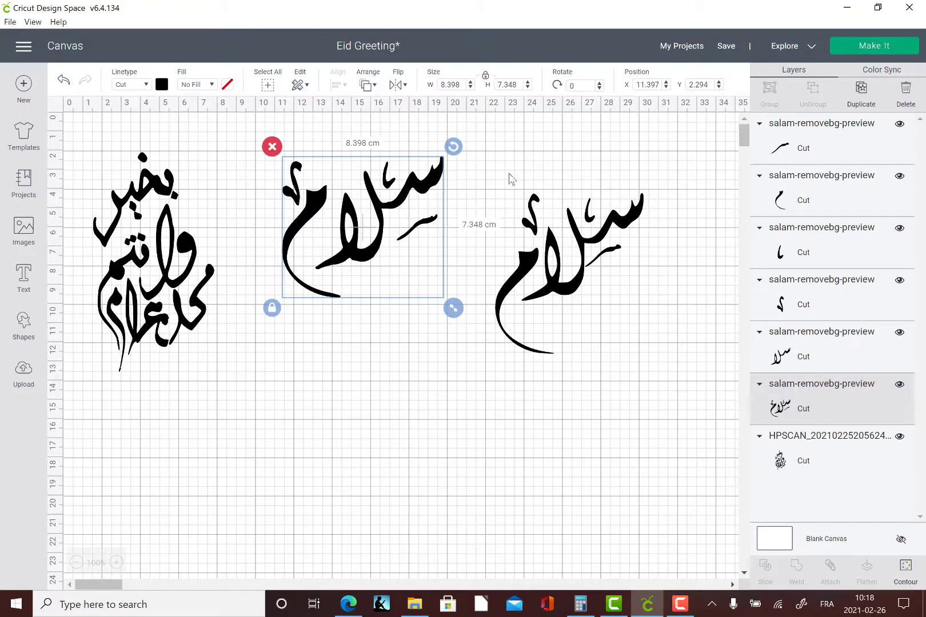
left_click_drag(509, 172, 643, 394)
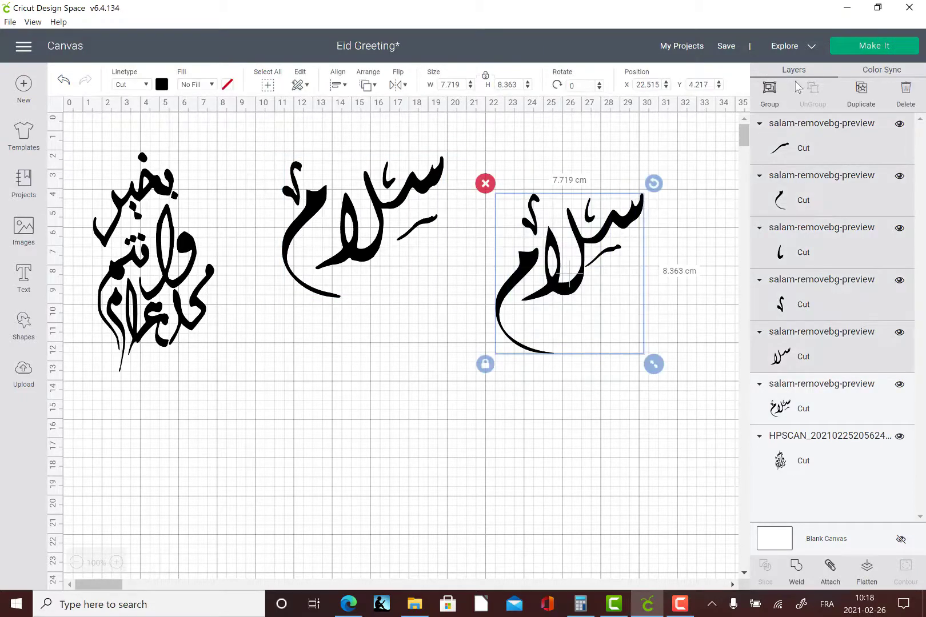
- Group and weld the right سلام pieces into one shape
left_click(769, 93)
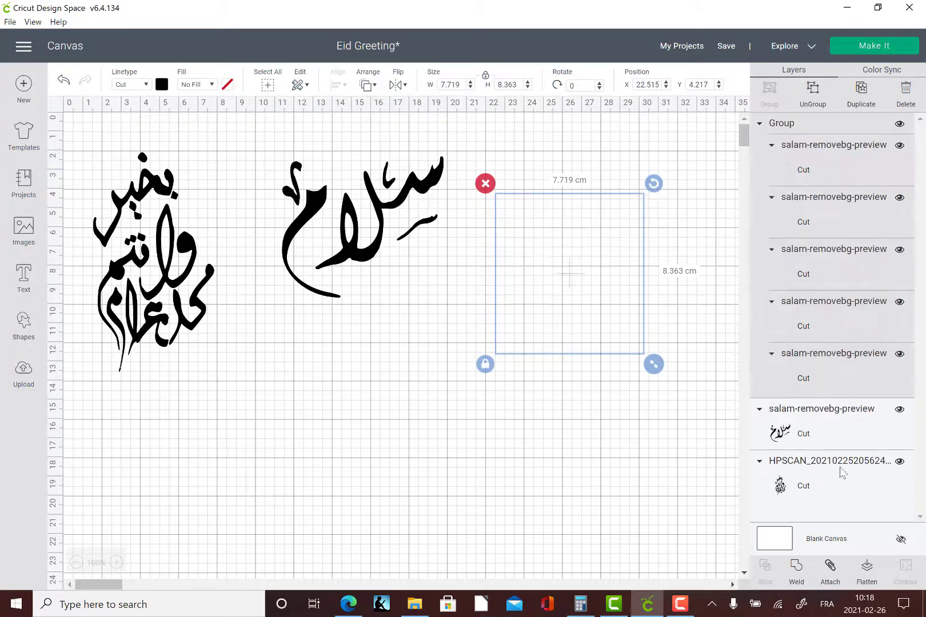
left_click(796, 569)
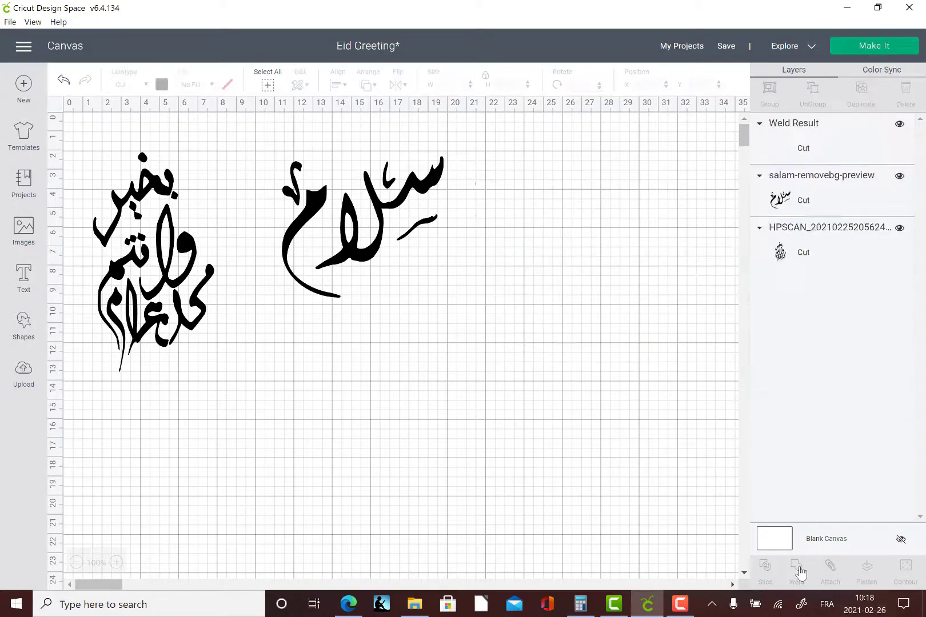
left_click(569, 263)
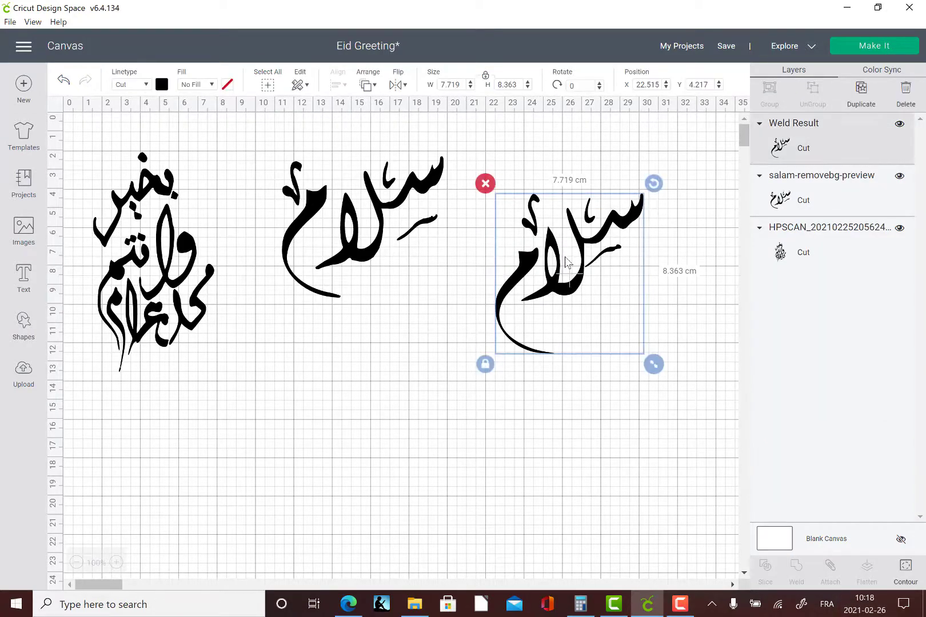
- Colour the welded سلام purple and proceed to the Prepare screen with 2 mats
left_click(162, 85)
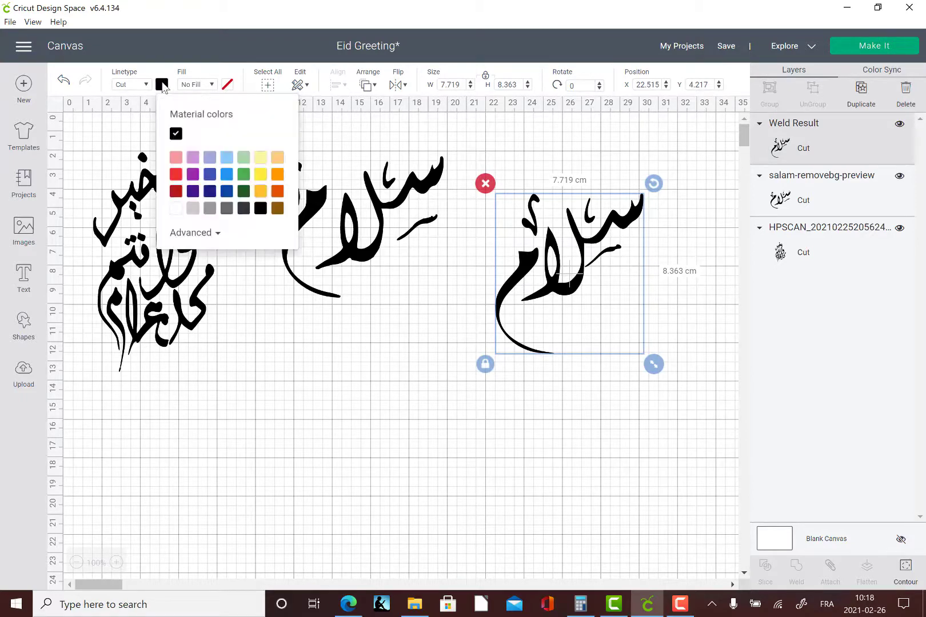
left_click(193, 133)
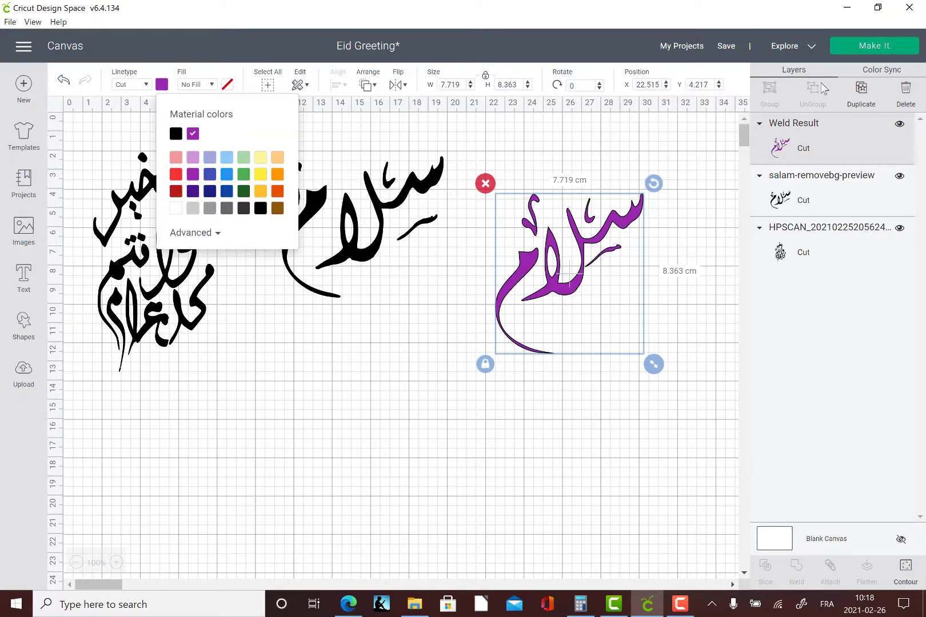
left_click(859, 51)
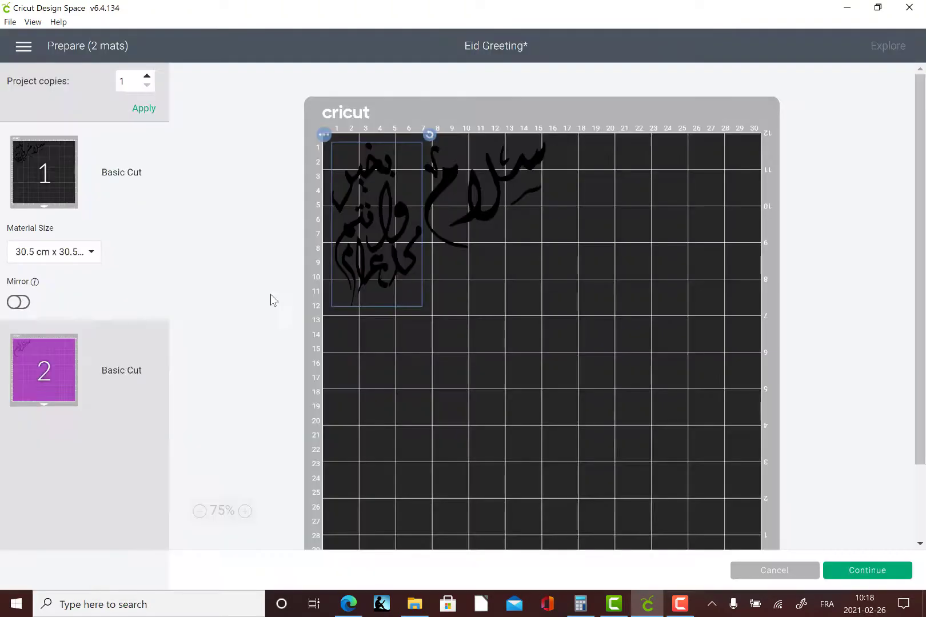
- Show mat 2, the purple mat holding the welded سلام
left_click(37, 370)
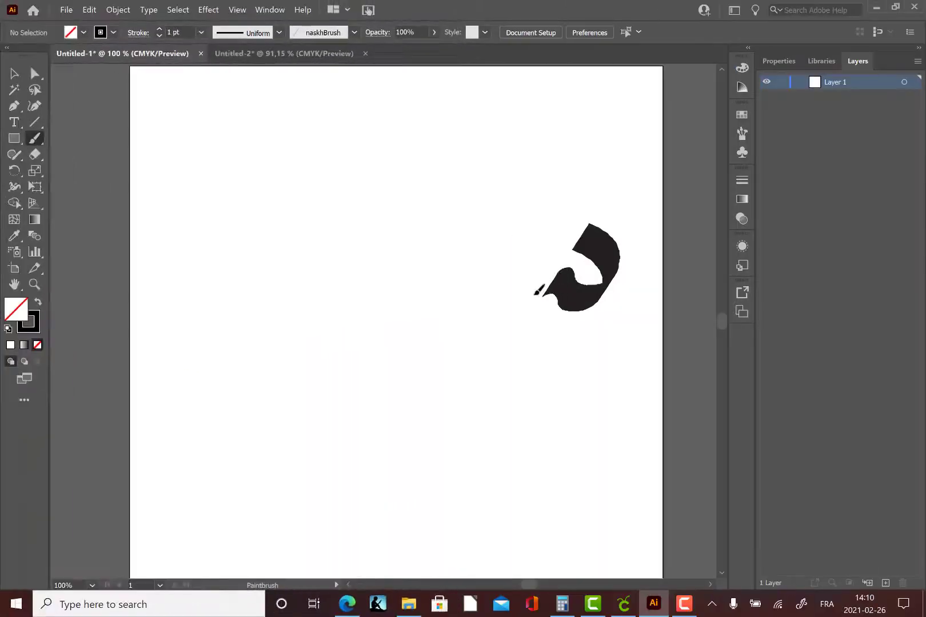
- Paint the base stroke, tall lam and looped letter with tail using naskhBrush, nudging the lam
mouse_move(537, 289)
left_mouse_down()
mouse_move(510, 312)
mouse_move(495, 293)
mouse_move(430, 327)
mouse_move(399, 297)
left_mouse_up()
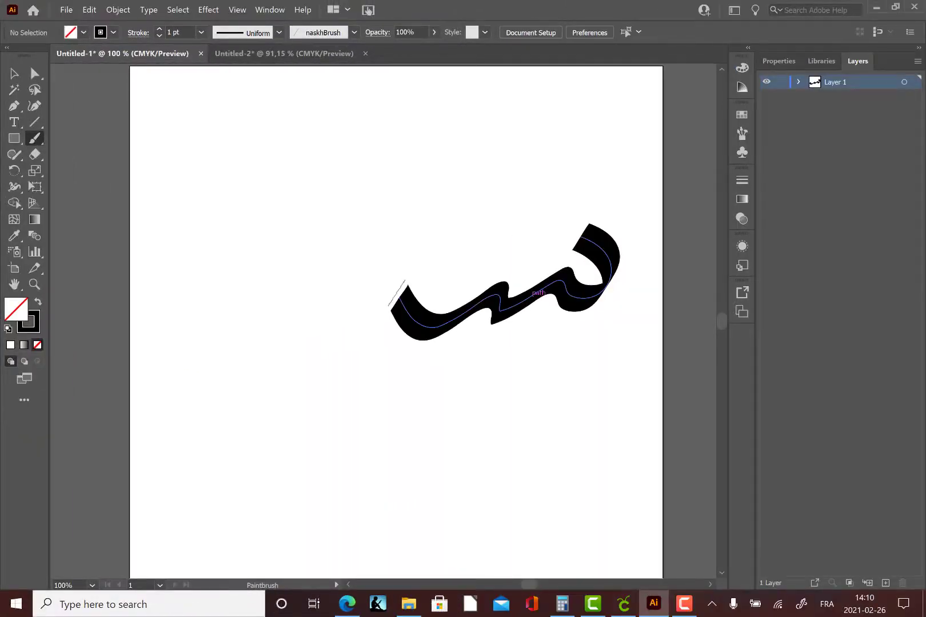
mouse_move(412, 134)
left_mouse_down()
mouse_move(419, 213)
mouse_move(352, 343)
mouse_move(354, 367)
mouse_move(419, 371)
mouse_move(329, 252)
mouse_move(395, 75)
left_mouse_up()
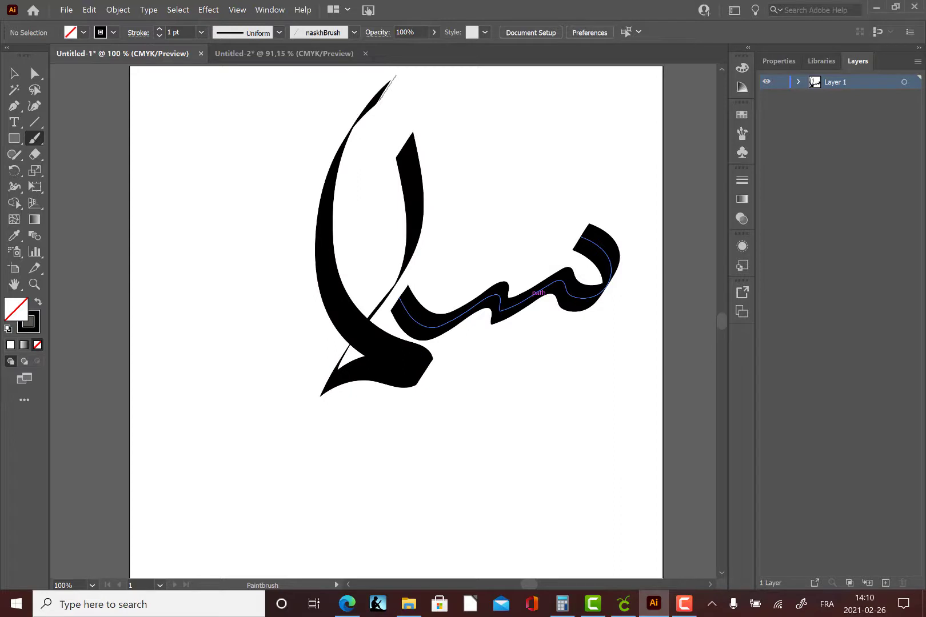
left_click_drag(284, 133, 251, 216)
mouse_move(264, 169)
left_mouse_down()
mouse_move(202, 231)
mouse_move(261, 372)
mouse_move(214, 473)
left_mouse_up()
left_click(377, 355, "ctrl")
left_click_drag(378, 354, 386, 357)
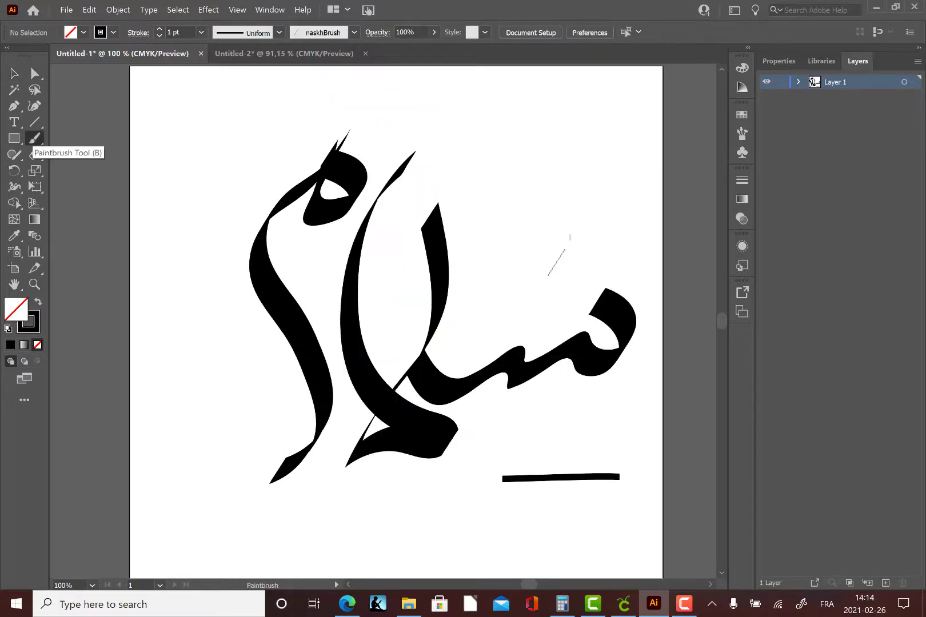
- With the 5 pt. Flat brush, add the dashes, accent marks, hooks and long sweeping stroke
left_click(742, 133)
left_click(606, 145)
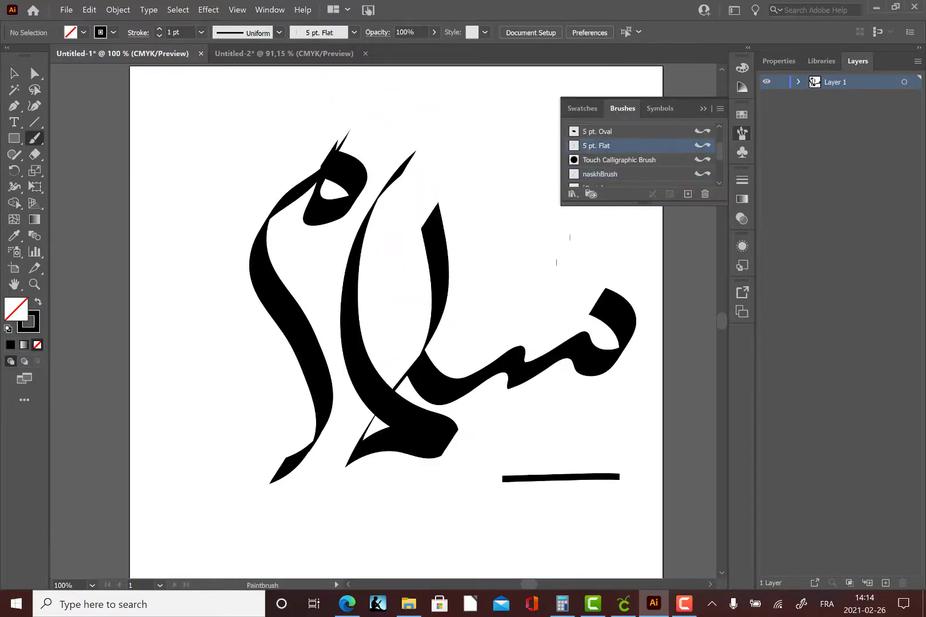
left_click_drag(589, 260, 496, 293)
left_click(393, 284)
left_click_drag(376, 291, 416, 292)
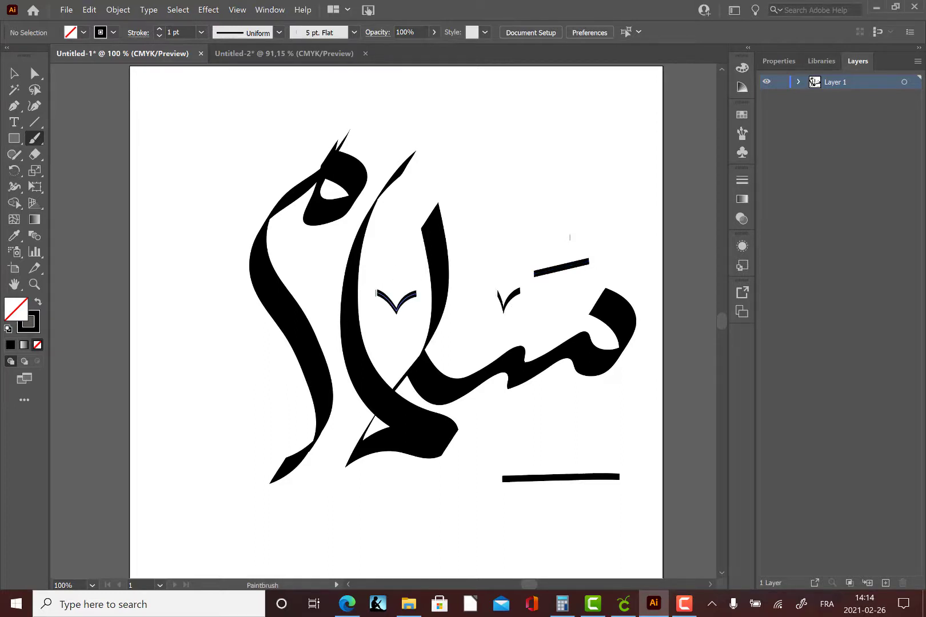
left_click_drag(393, 233, 611, 134)
mouse_move(289, 121)
left_mouse_down()
mouse_move(284, 146)
mouse_move(304, 136)
left_mouse_up()
mouse_move(307, 246)
left_mouse_down()
mouse_move(316, 254)
mouse_move(309, 291)
left_mouse_up()
left_click_drag(271, 393, 286, 394)
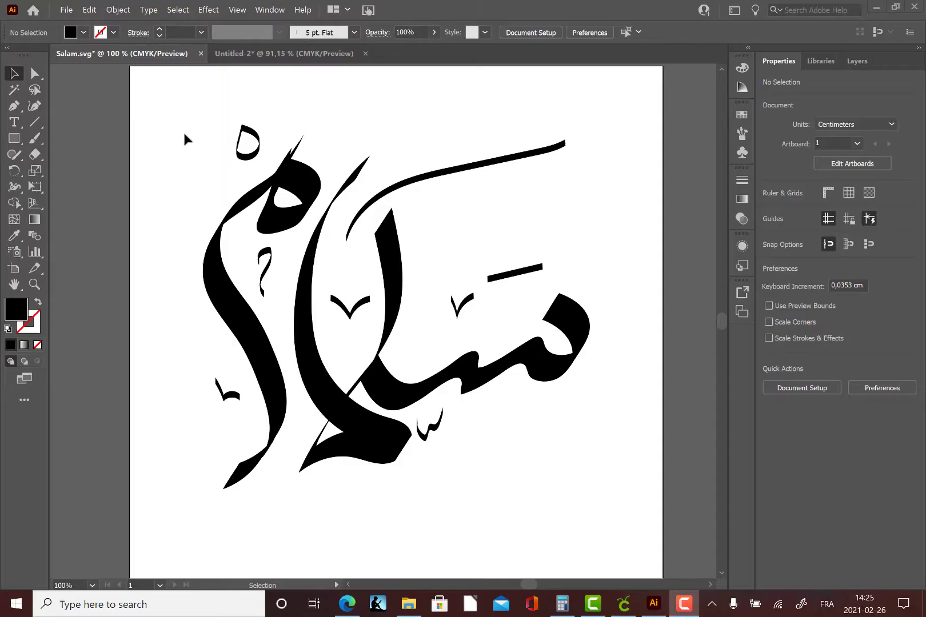
- Expand all the brush strokes and unite them into one filled shape
left_click_drag(188, 183, 549, 429)
left_click(118, 10)
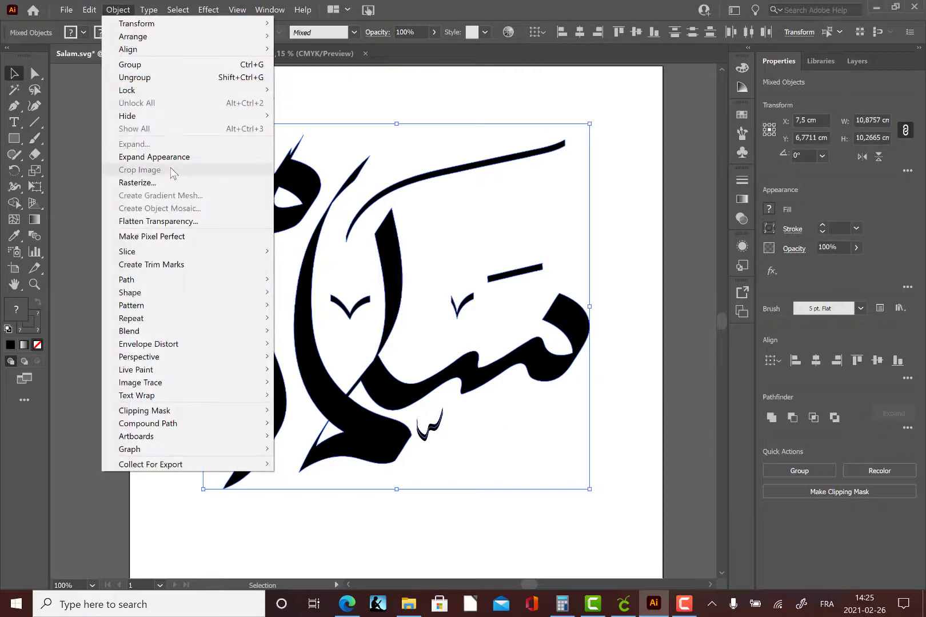
left_click(177, 157)
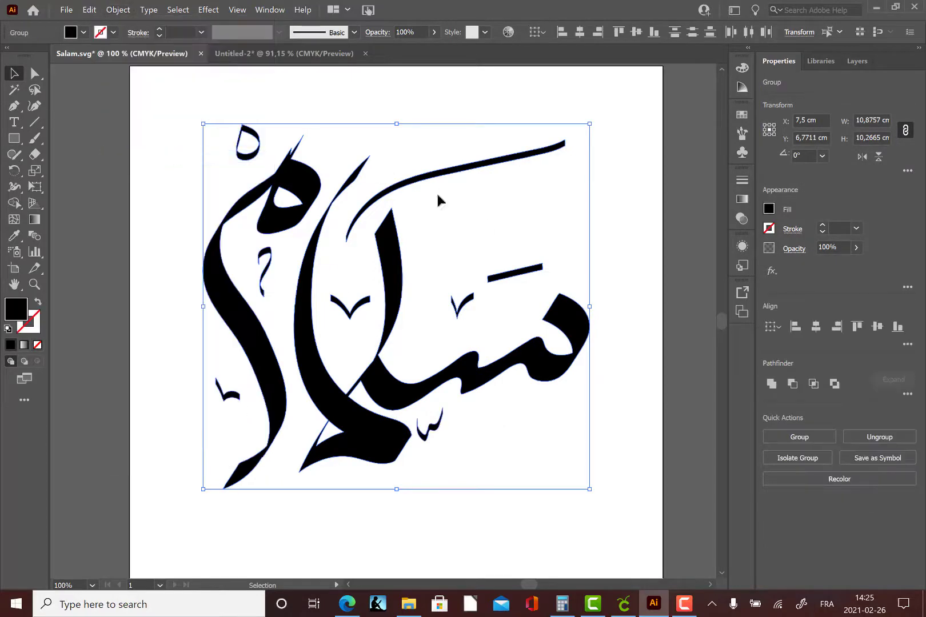
left_click(772, 382)
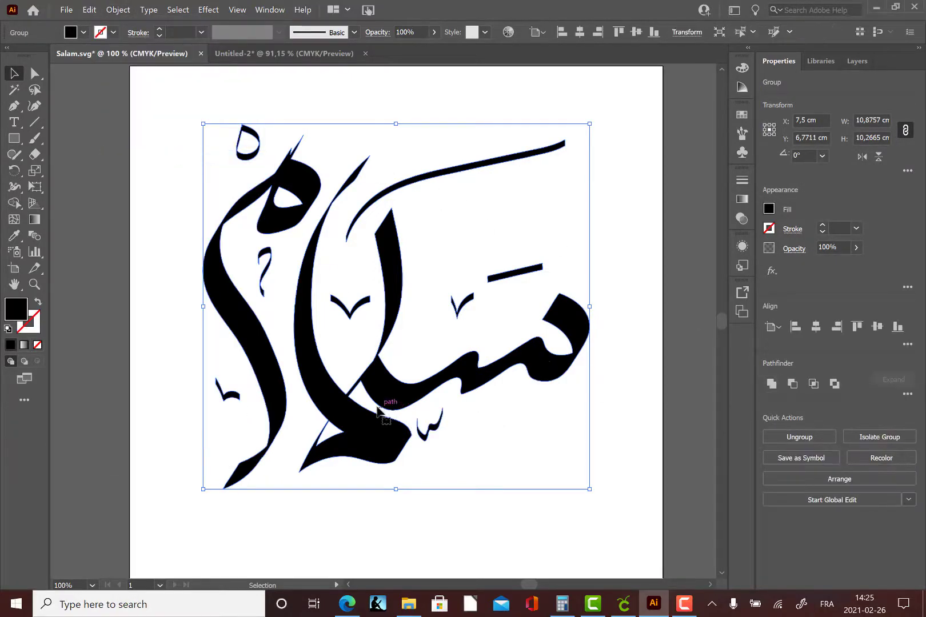
- Save the artwork as Salam.svg with the default SVG options
left_click(66, 9)
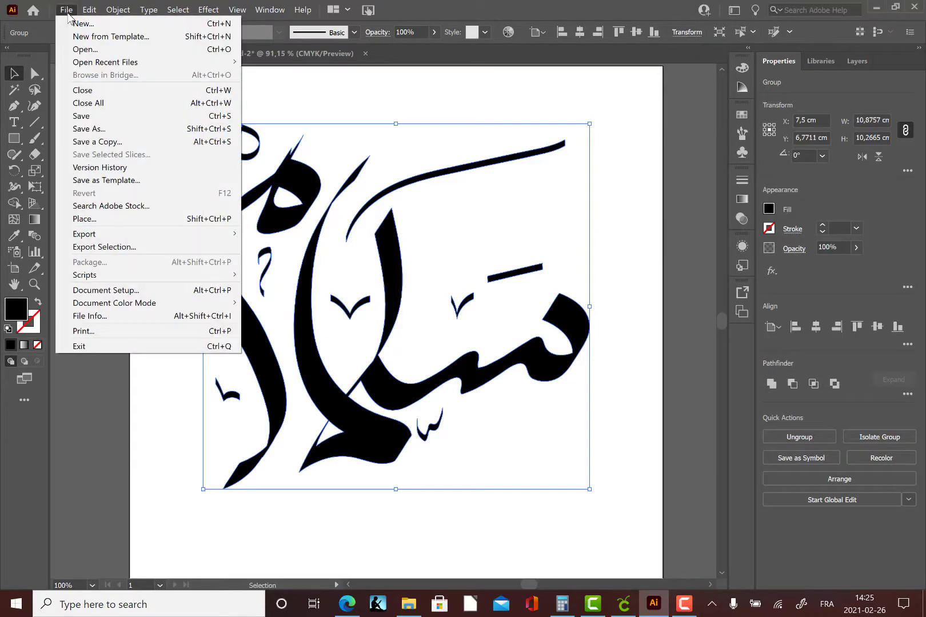
left_click(89, 129)
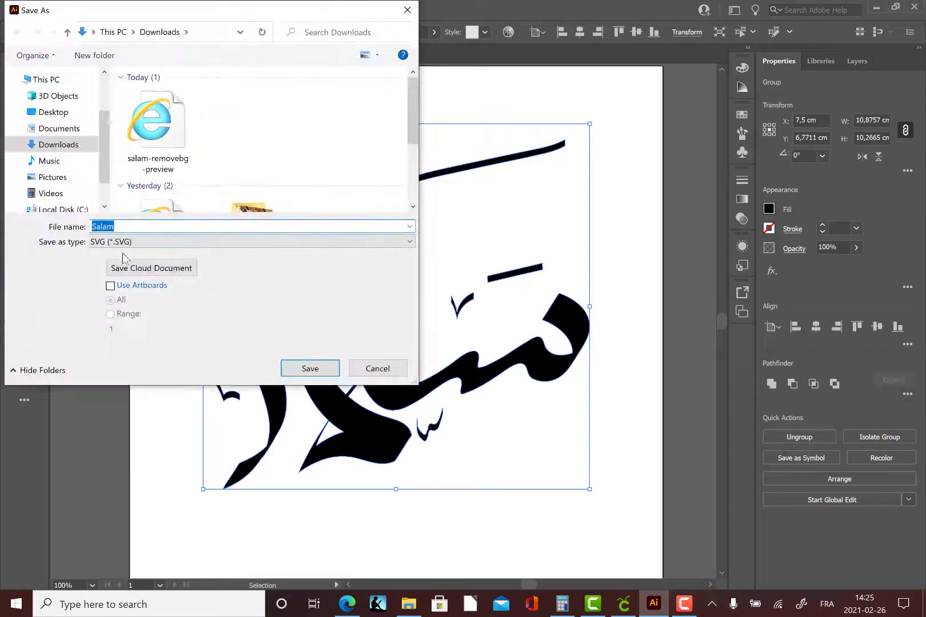
left_click(306, 371)
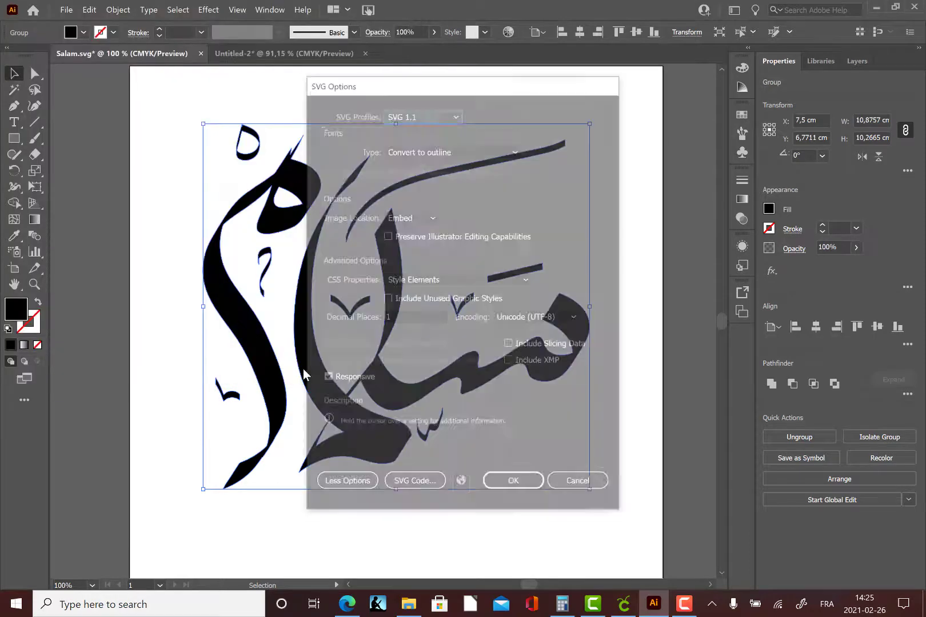
left_click(505, 486)
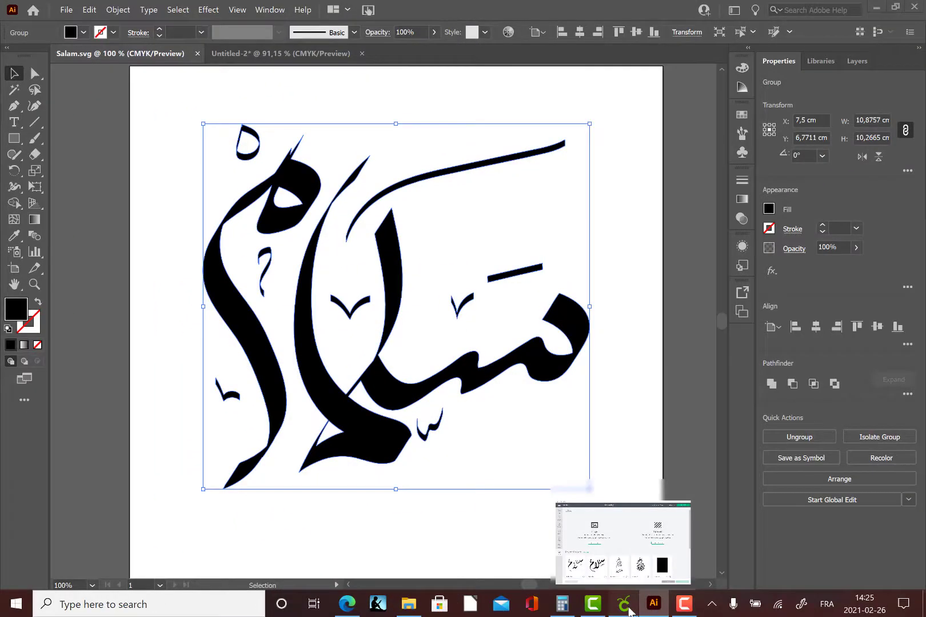
- Choose the Illustrator Salam file for a new image upload in Cricut Design Space
left_click(629, 611)
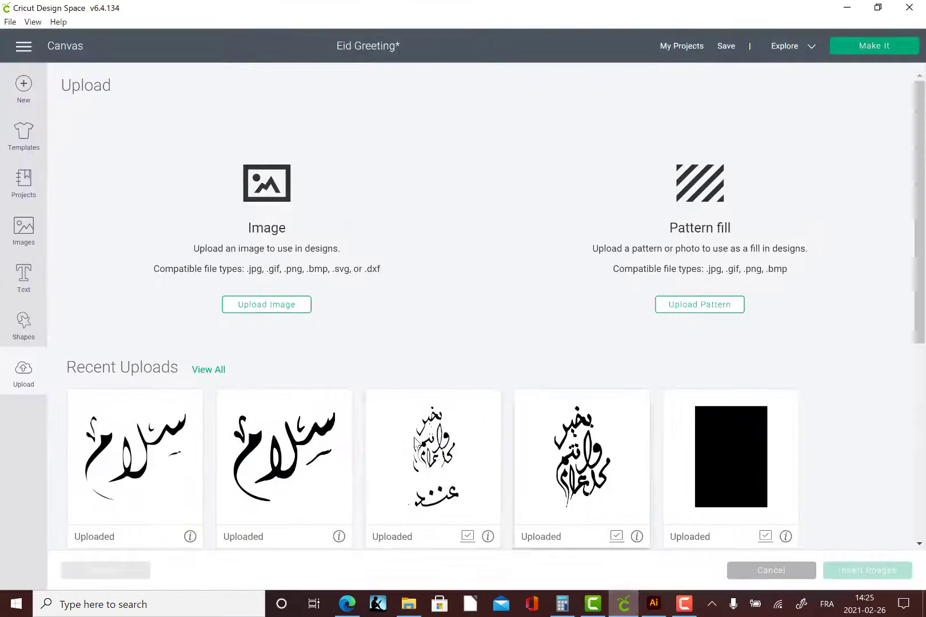
left_click(253, 309)
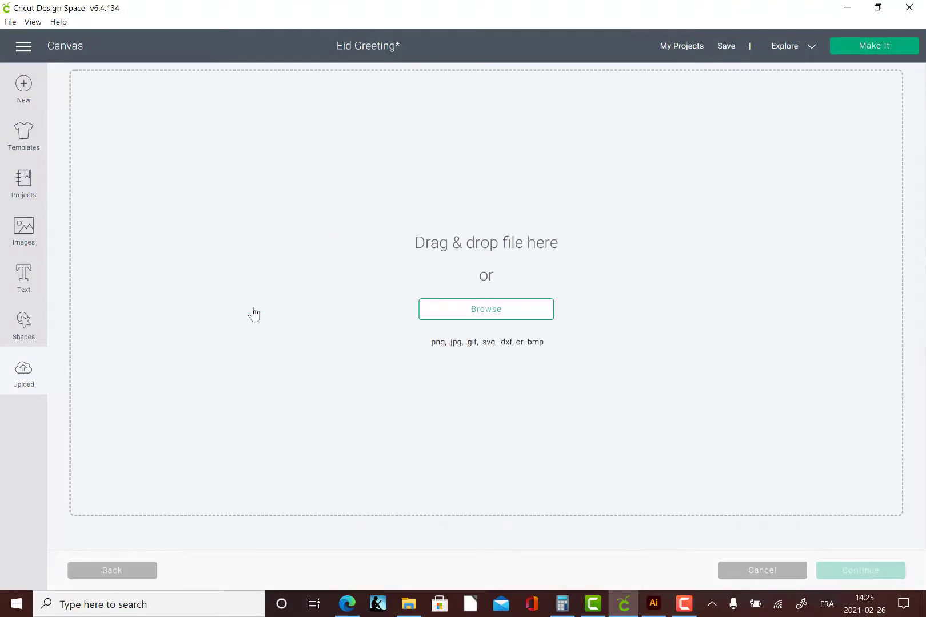
left_click(438, 316)
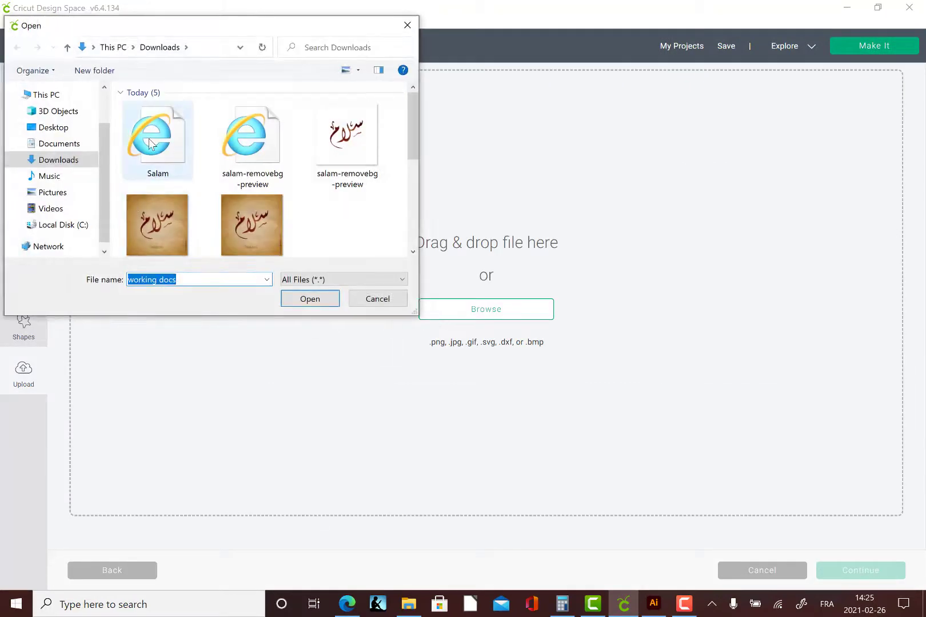
left_click(150, 143)
left_click(301, 298)
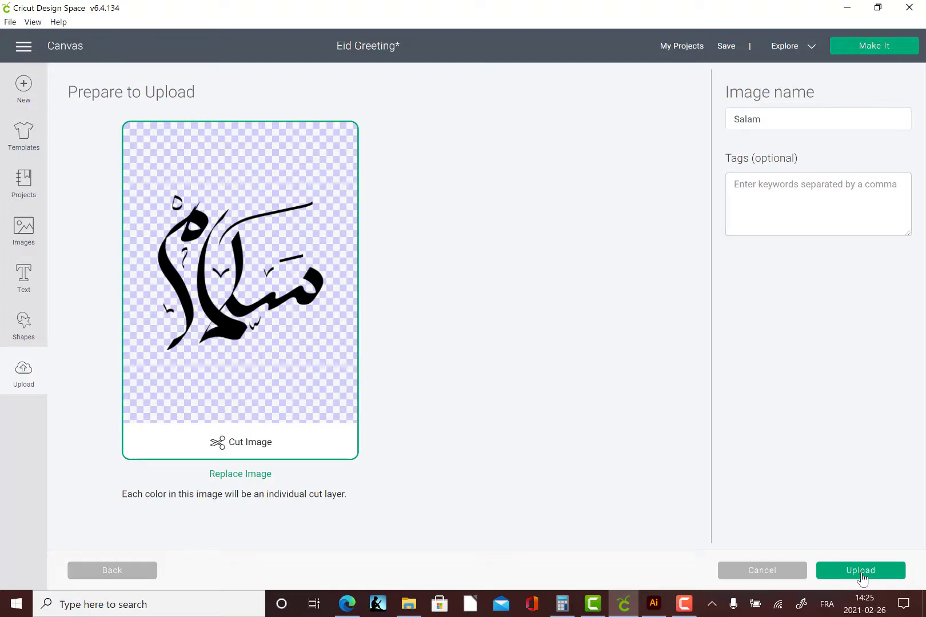
- Finish uploading the Salam image and insert it onto the canvas
left_click(862, 576)
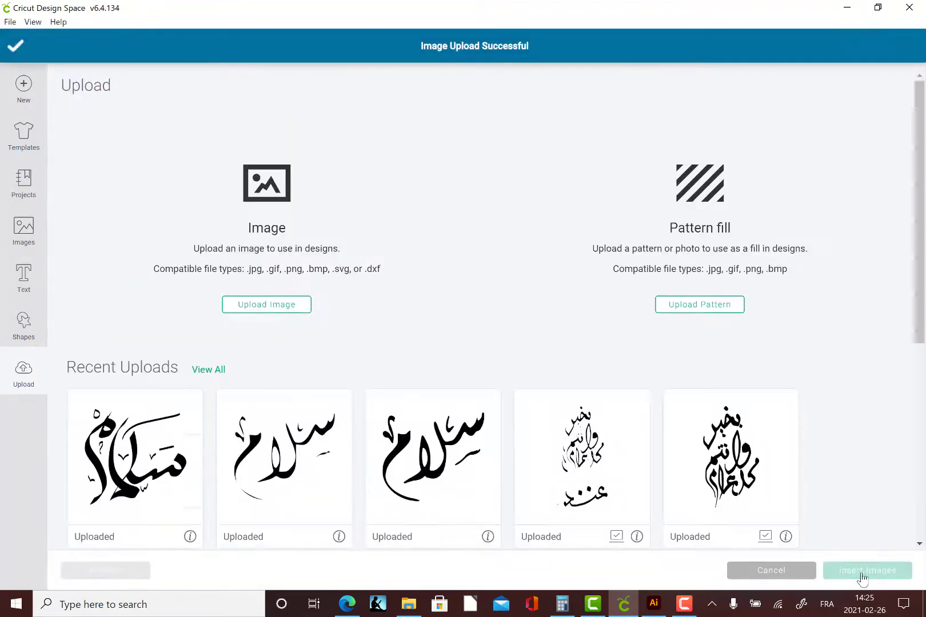
left_click(171, 438)
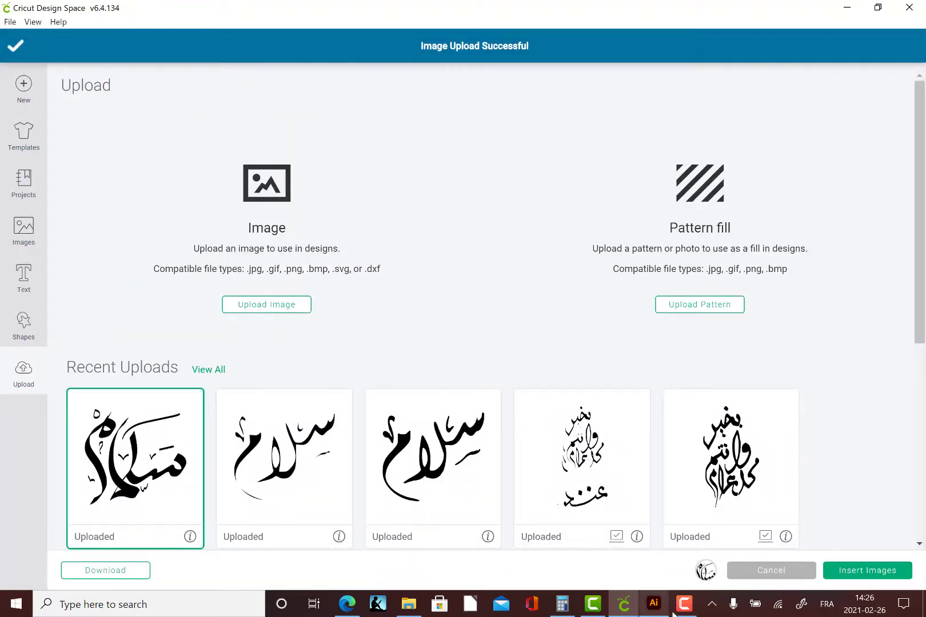
left_click(839, 578)
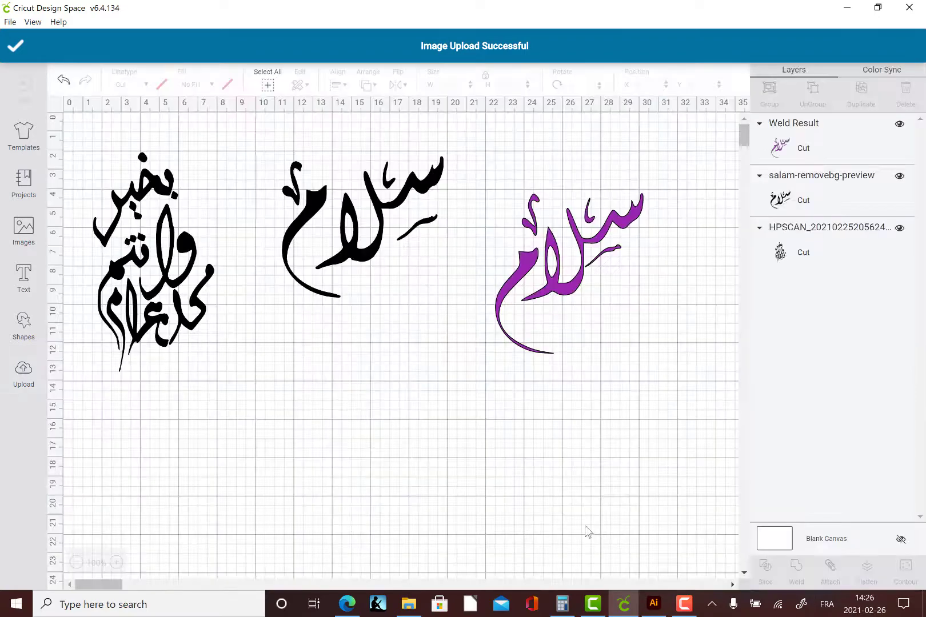
- Move the new salam below the other designs and colour it blue
left_click_drag(343, 394, 400, 499)
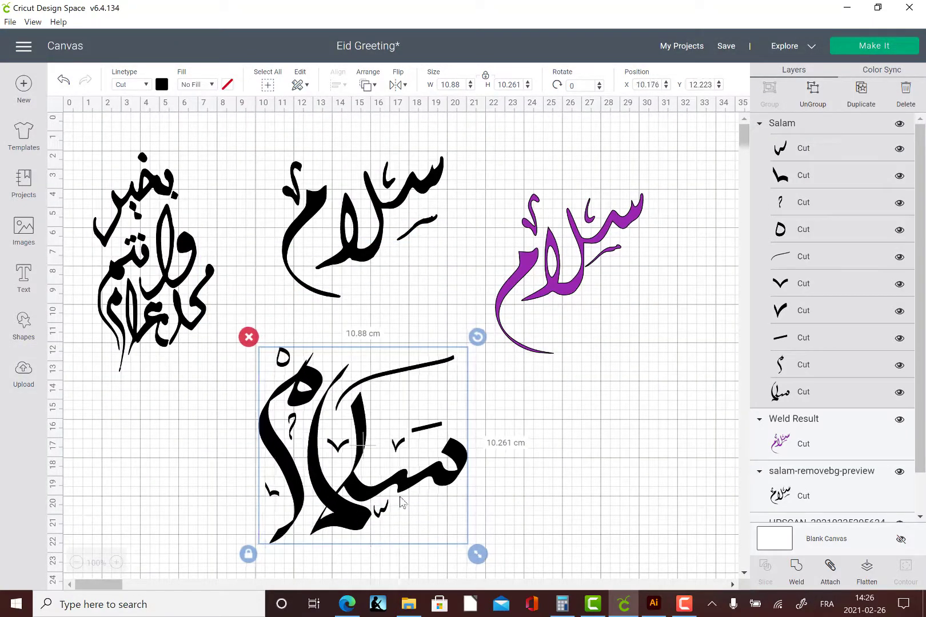
left_click(161, 85)
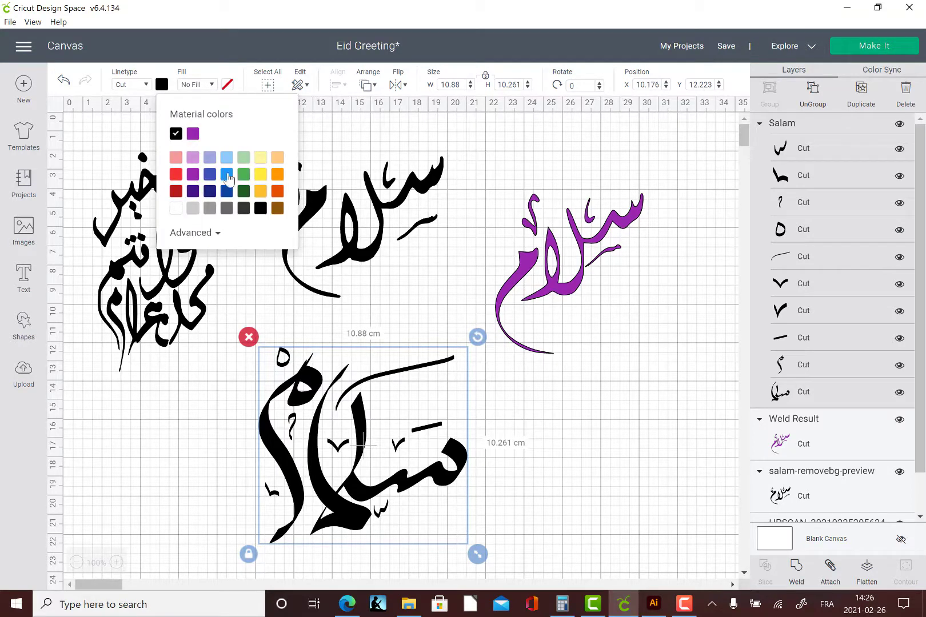
left_click(227, 175)
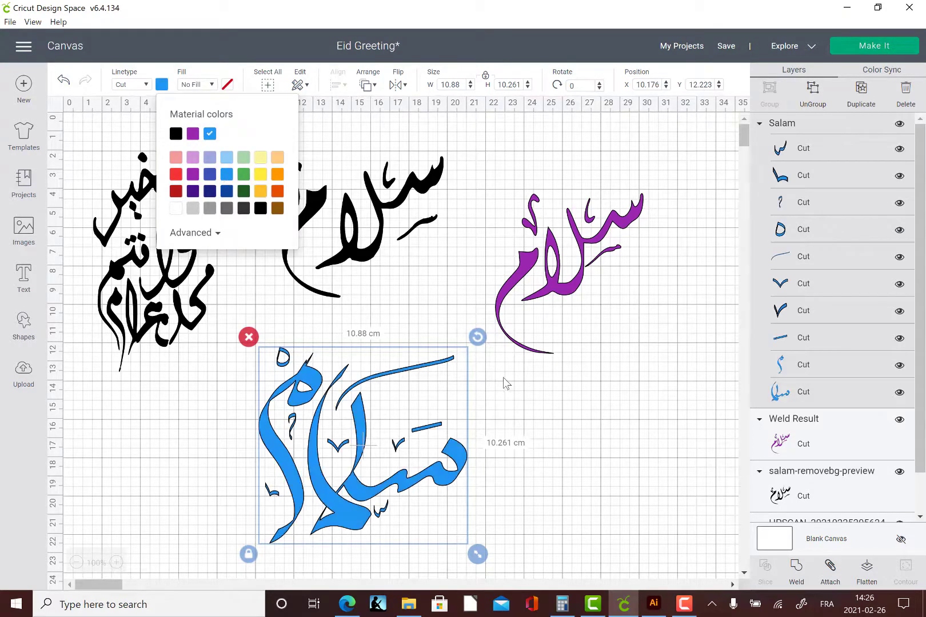
left_click(502, 400)
left_click(366, 432)
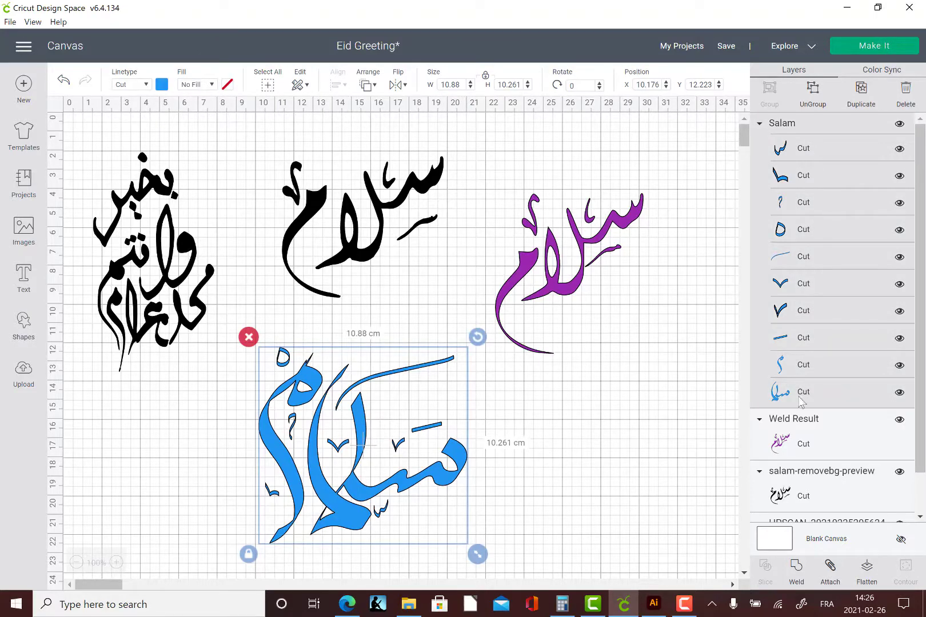
- Ungroup the salam, reposition the small loop, then regroup and weld into one 10.88 × 9.965 cm shape
left_click(812, 93)
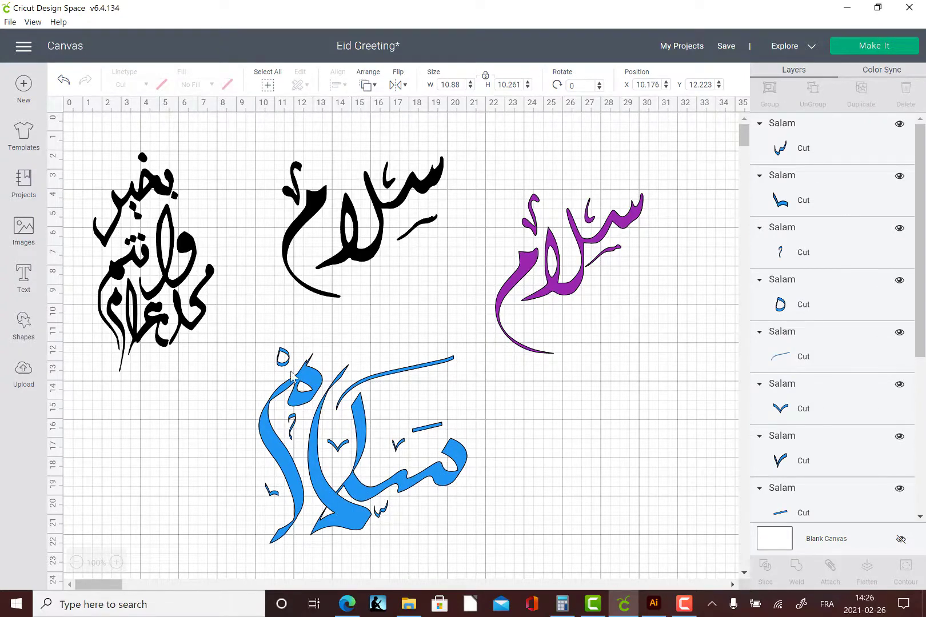
left_click_drag(284, 363, 497, 541)
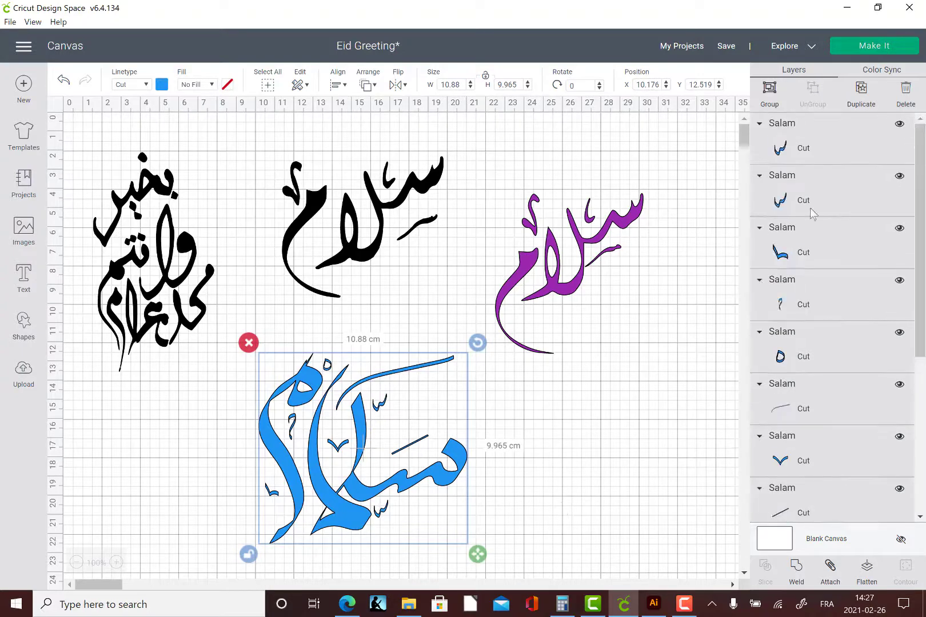
left_click(769, 94)
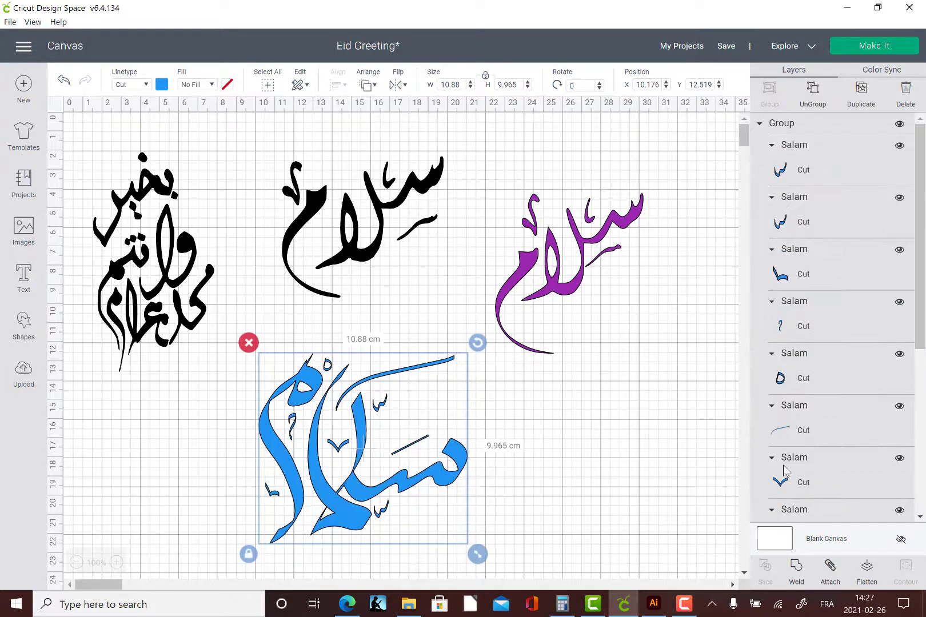
left_click(797, 567)
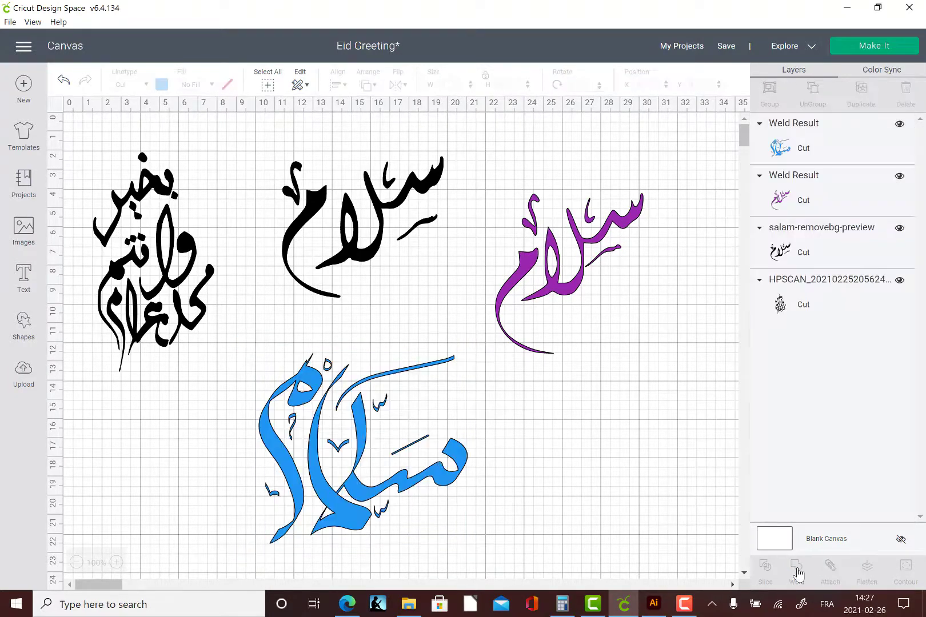
left_click(377, 441)
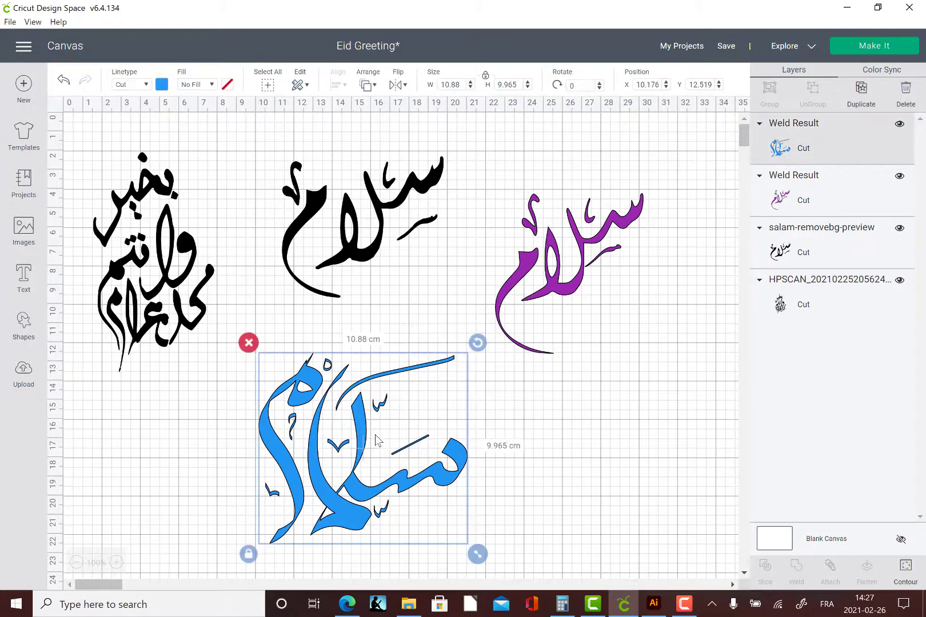
- Preview the project's three-mat layout, checking mat 2 with the salam
left_click(871, 55)
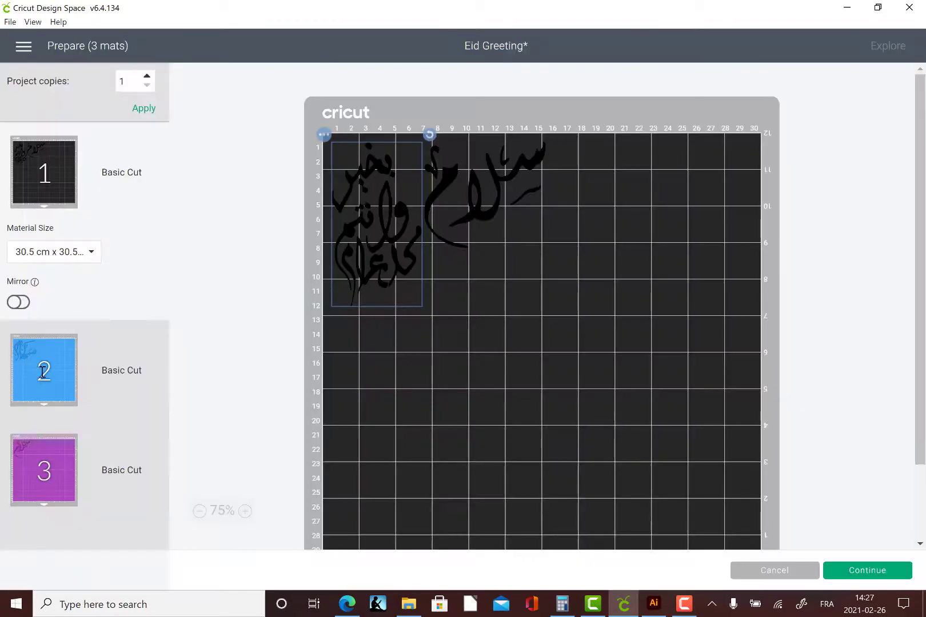
left_click(24, 363)
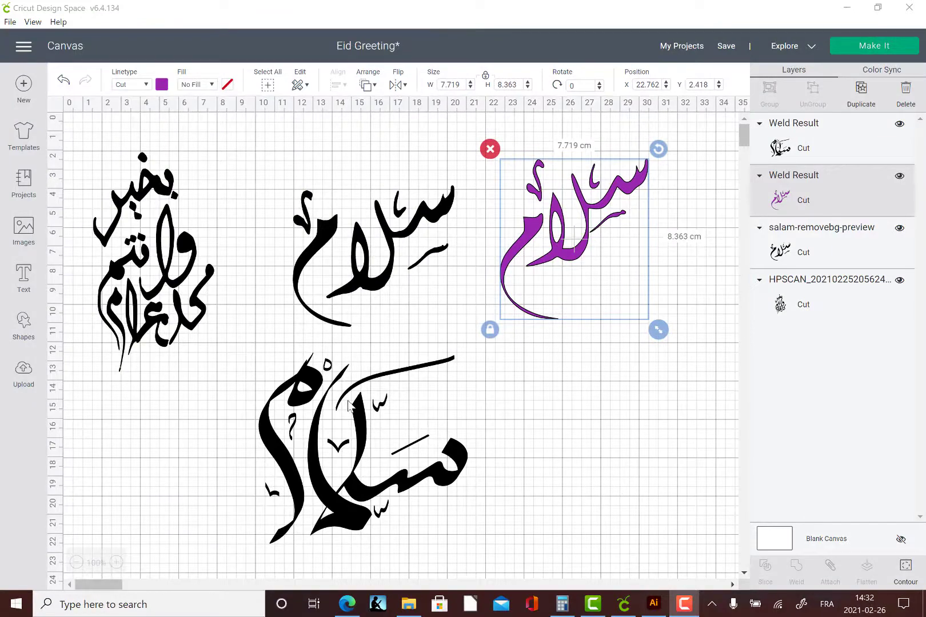
- Hide the left calligraphy, the middle black salam and the purple salam designs
left_click(157, 216)
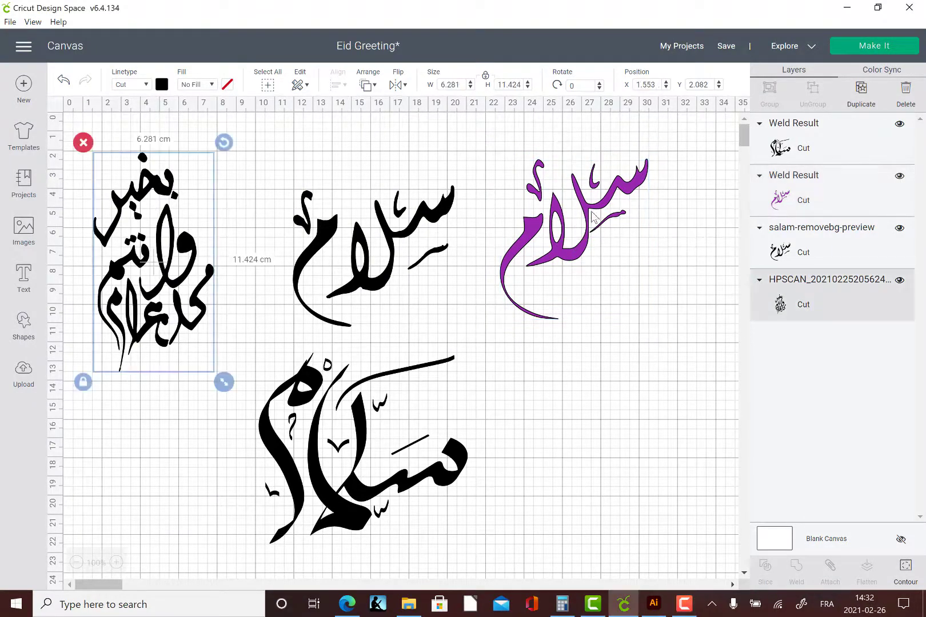
left_click(900, 279)
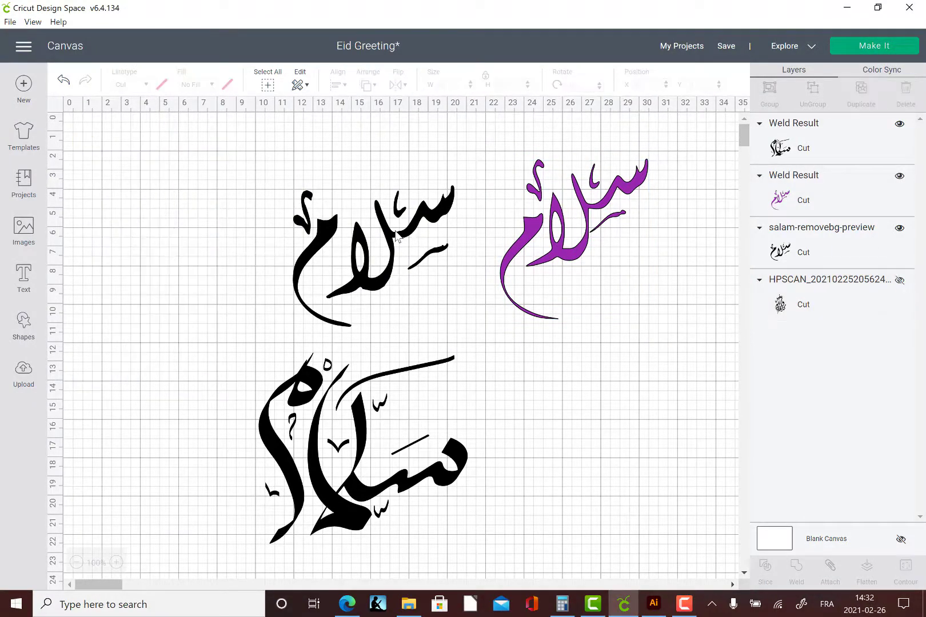
left_click(407, 235)
left_click(899, 227)
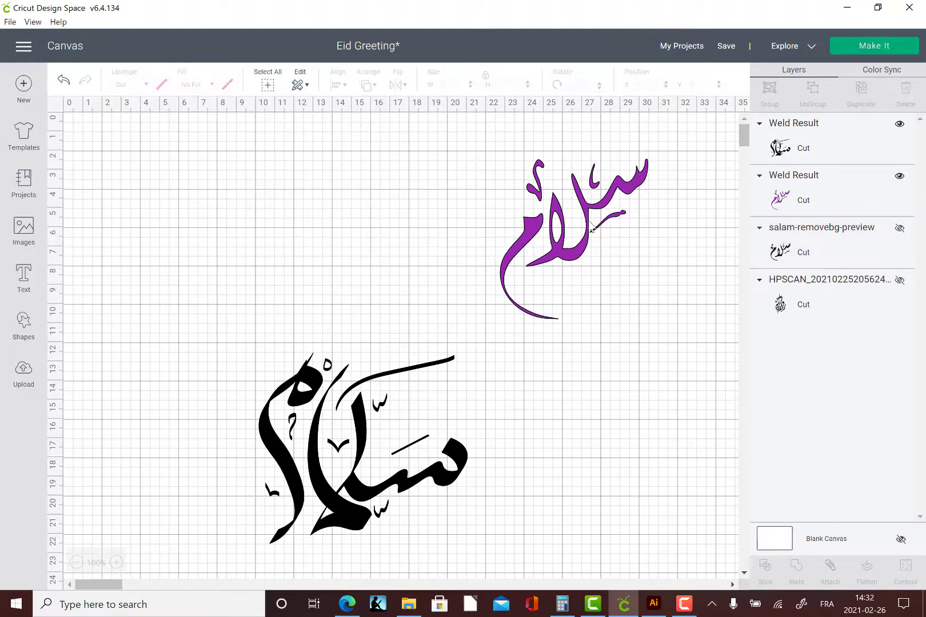
left_click(846, 215)
left_click(899, 176)
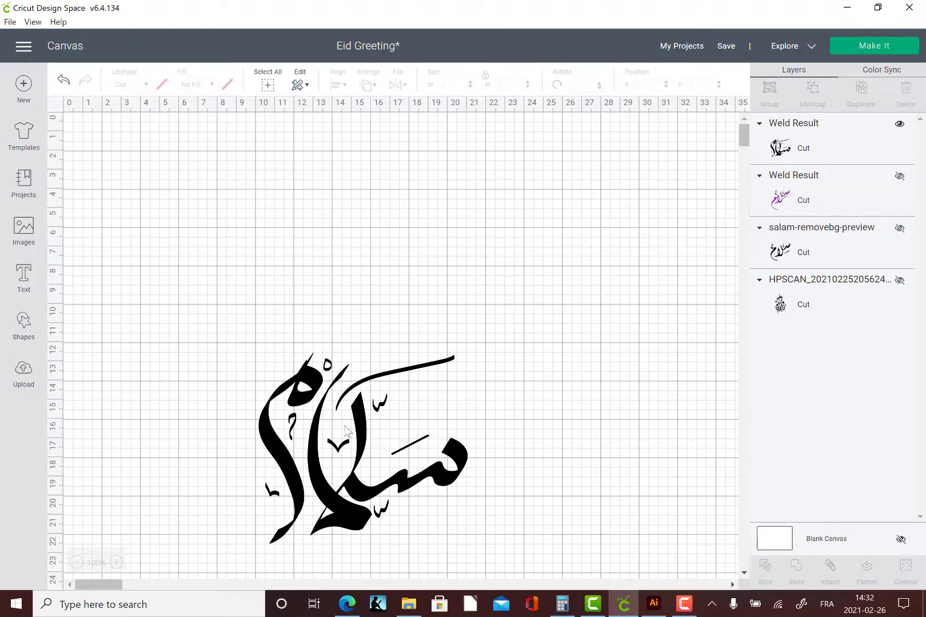
- Move the large salam near the canvas top and set its linetype to Draw
left_click_drag(318, 483, 324, 298)
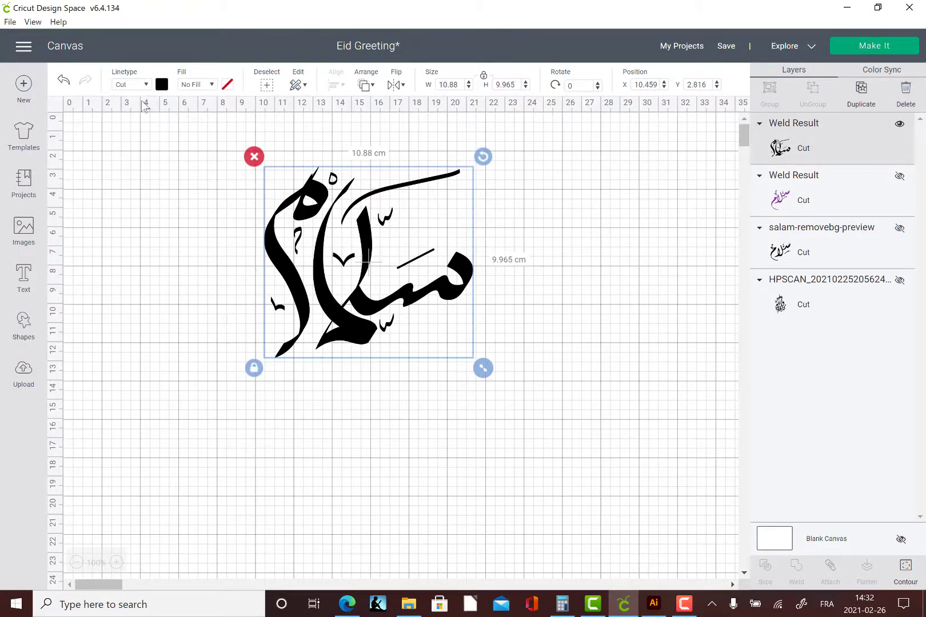
left_click(146, 86)
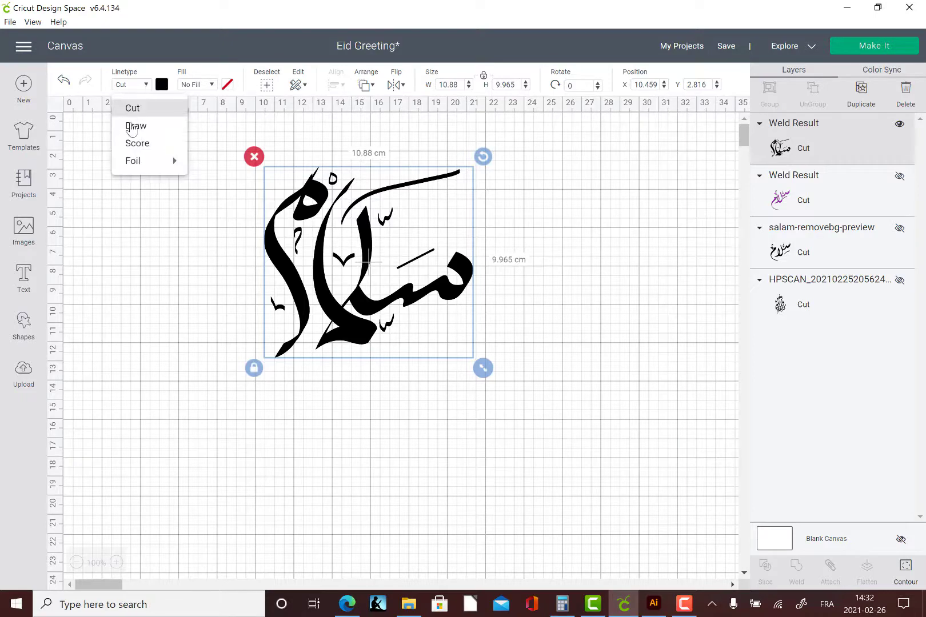
left_click(134, 129)
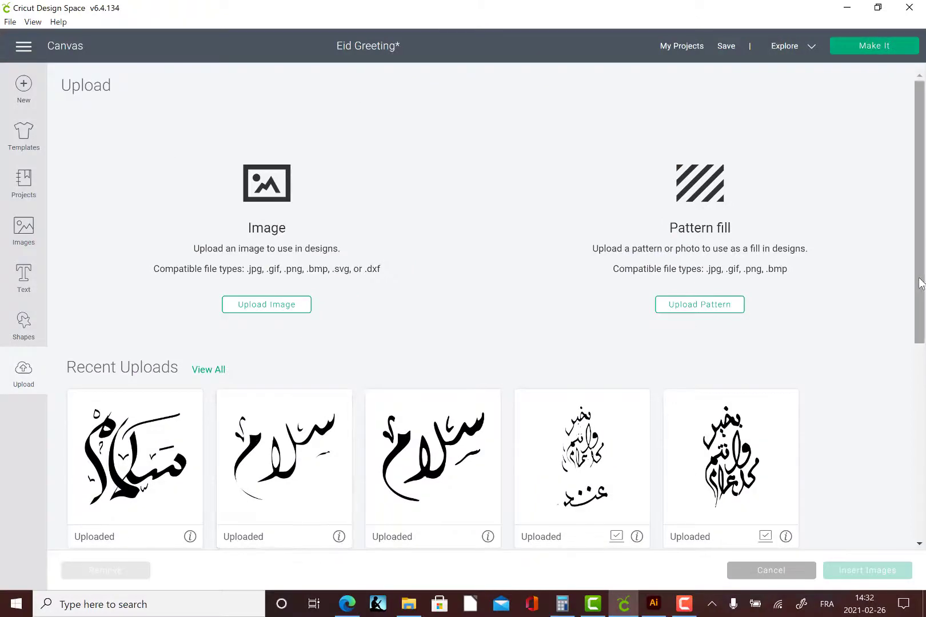
- Insert the uploaded black lines1 rectangle onto the canvas
scroll(920, 283, "down", 3)
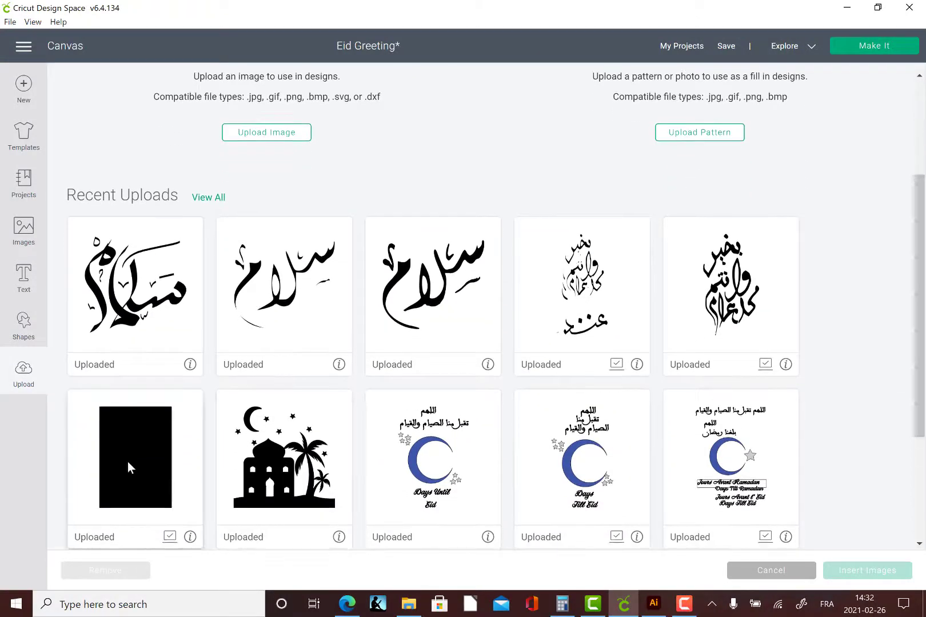
left_click(135, 445)
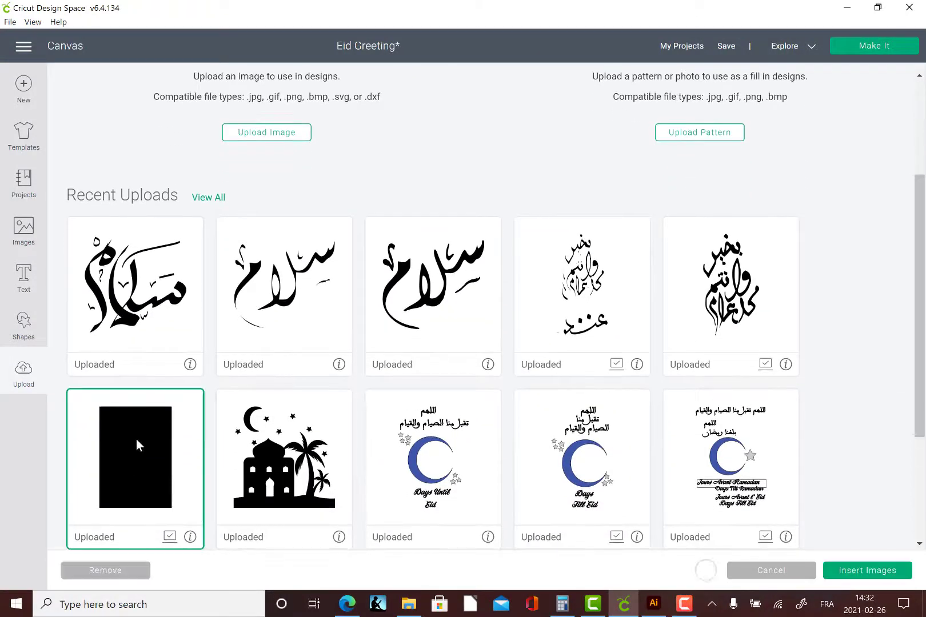
left_click(851, 571)
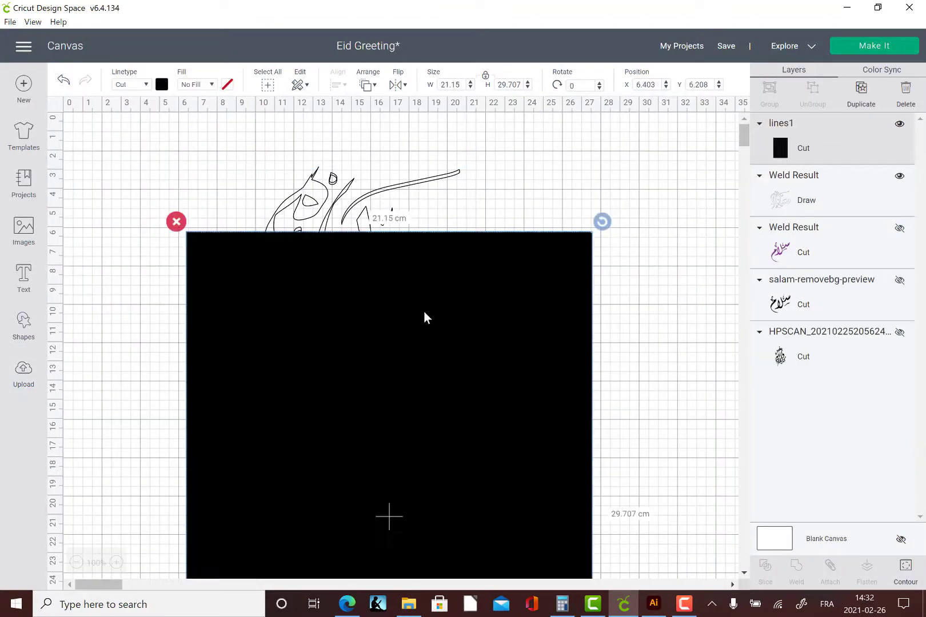
- Place the rectangle at the canvas top-left with the calligraphy over its right edge
left_click_drag(402, 280, 267, 269)
left_click(594, 198)
left_click_drag(594, 197, 698, 206)
left_click_drag(400, 327, 403, 234)
left_click_drag(594, 280, 360, 308)
mouse_move(447, 280)
left_mouse_down()
mouse_move(407, 281)
mouse_move(417, 279)
left_mouse_up()
- Send the black lines1 rectangle to the back, behind the calligraphy
left_click(335, 313)
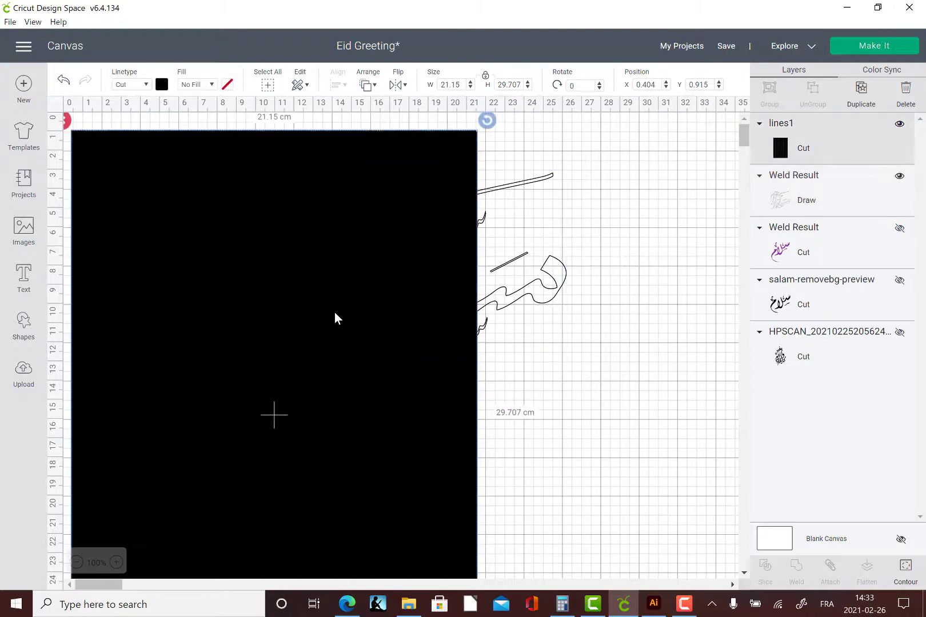
right_click(334, 313)
left_click(366, 302)
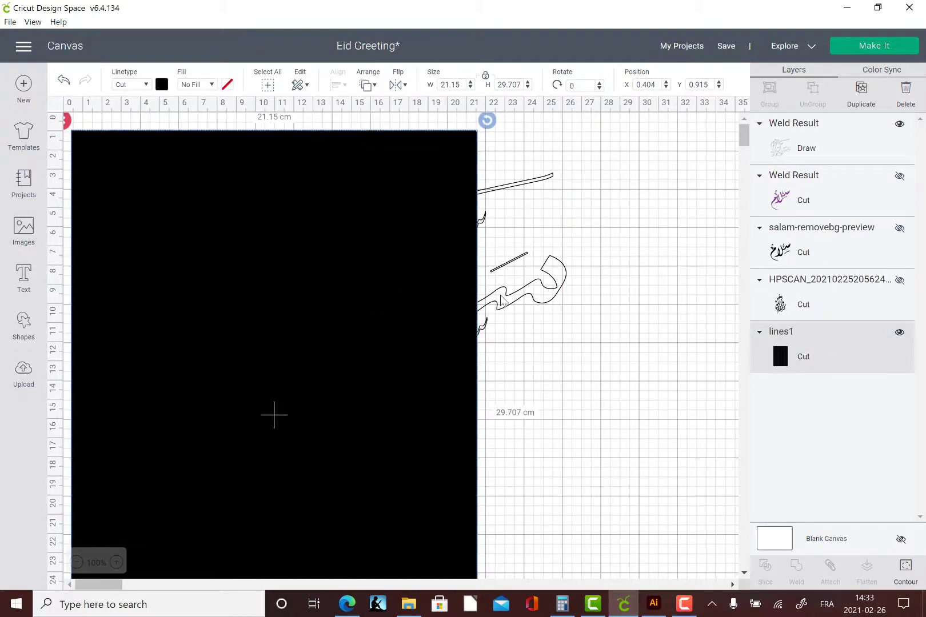
- Recolour the salam calligraphy lavender
left_click(462, 260)
left_click(163, 86)
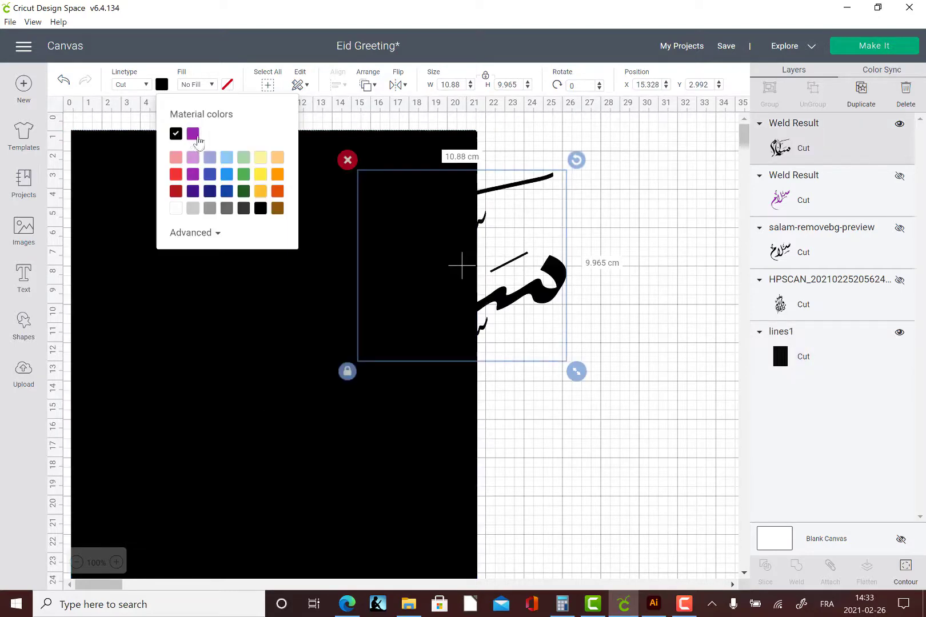
left_click(210, 158)
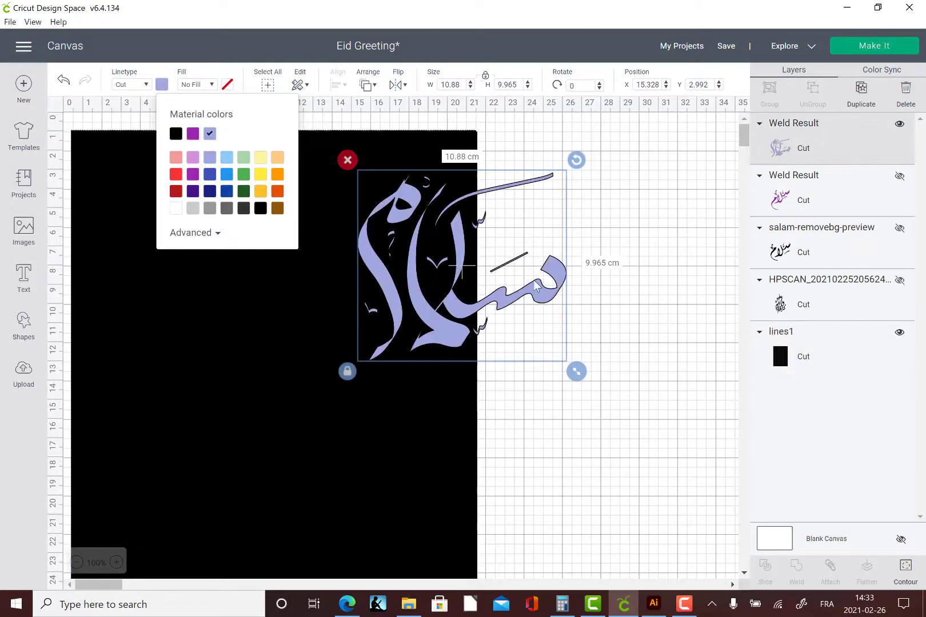
- Align the calligraphy over the lines1 rectangle, select both, and Slice them
left_click_drag(536, 286, 352, 346)
left_click(583, 256)
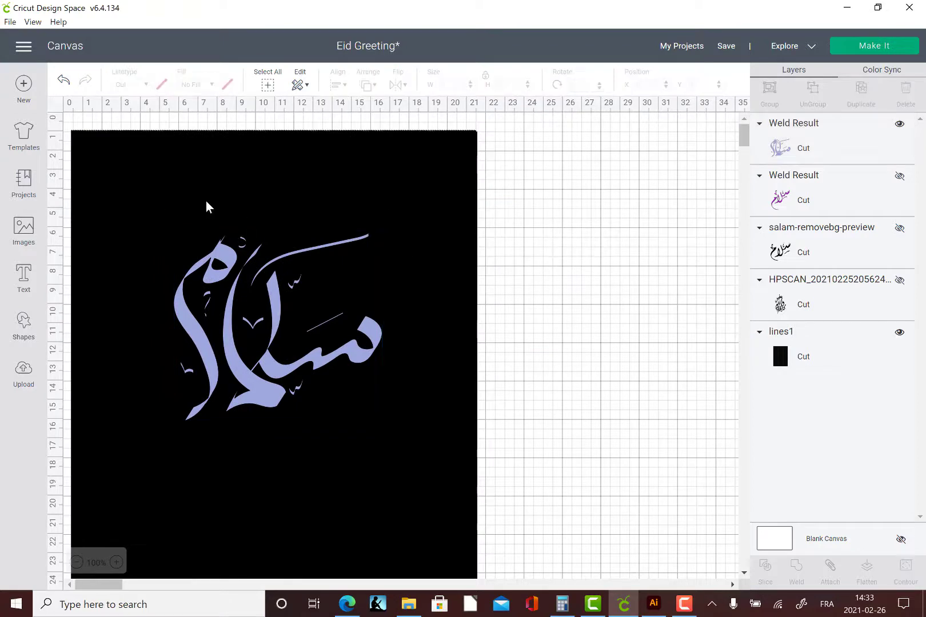
left_click_drag(286, 159, 307, 155)
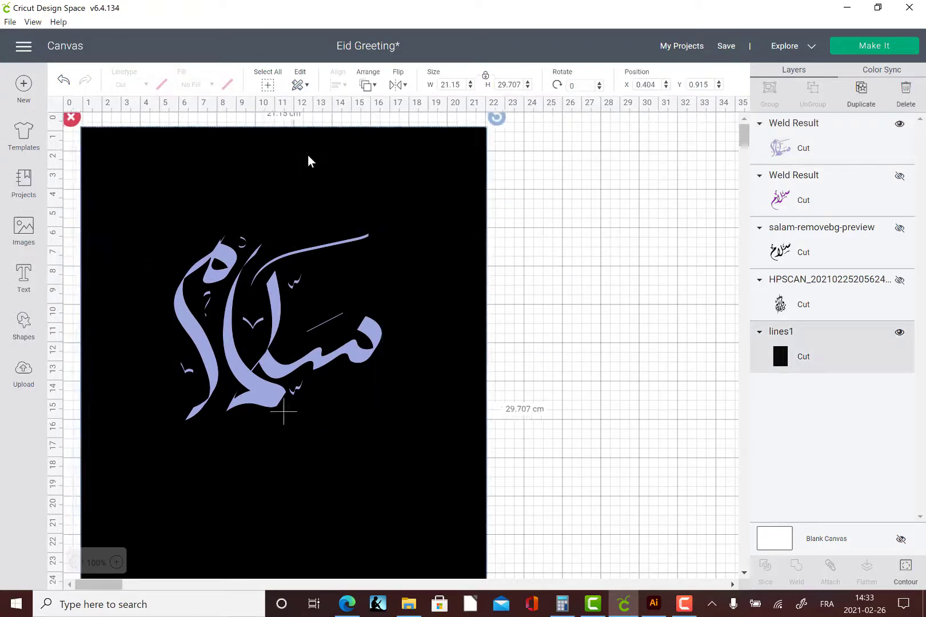
left_click(239, 301)
left_click_drag(239, 301, 273, 272)
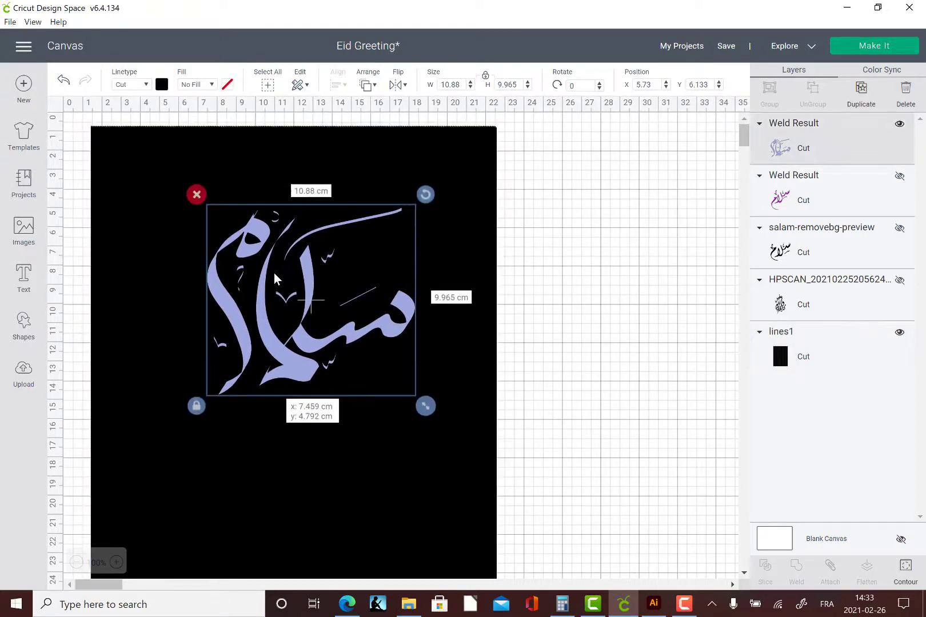
left_click(78, 287)
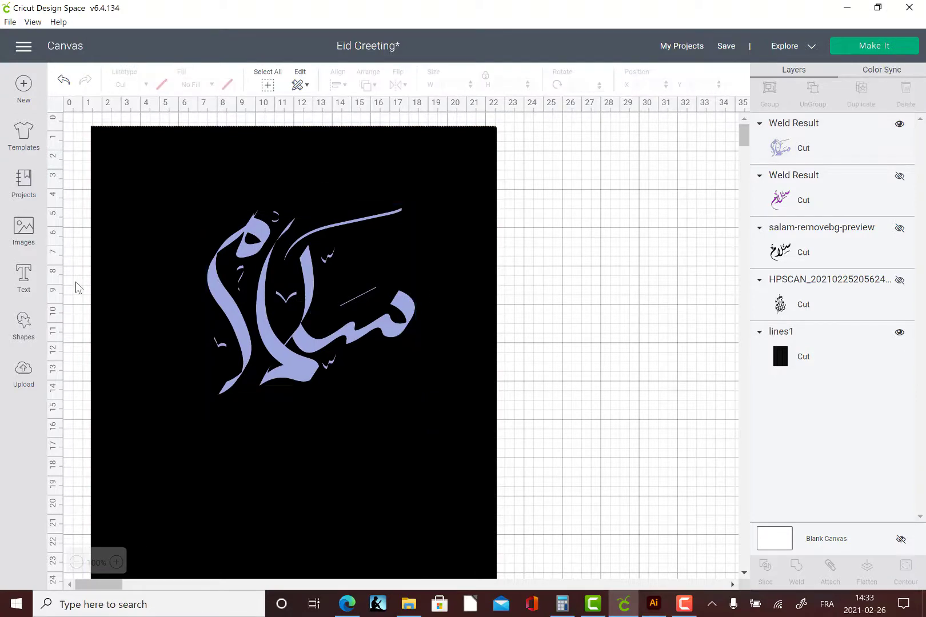
left_click_drag(87, 285, 491, 413)
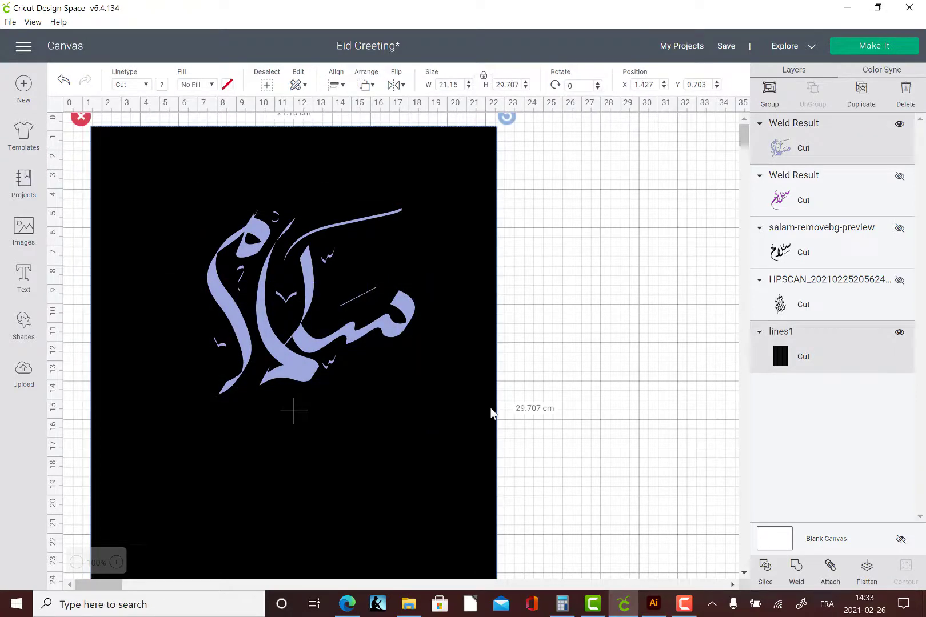
left_click(769, 569)
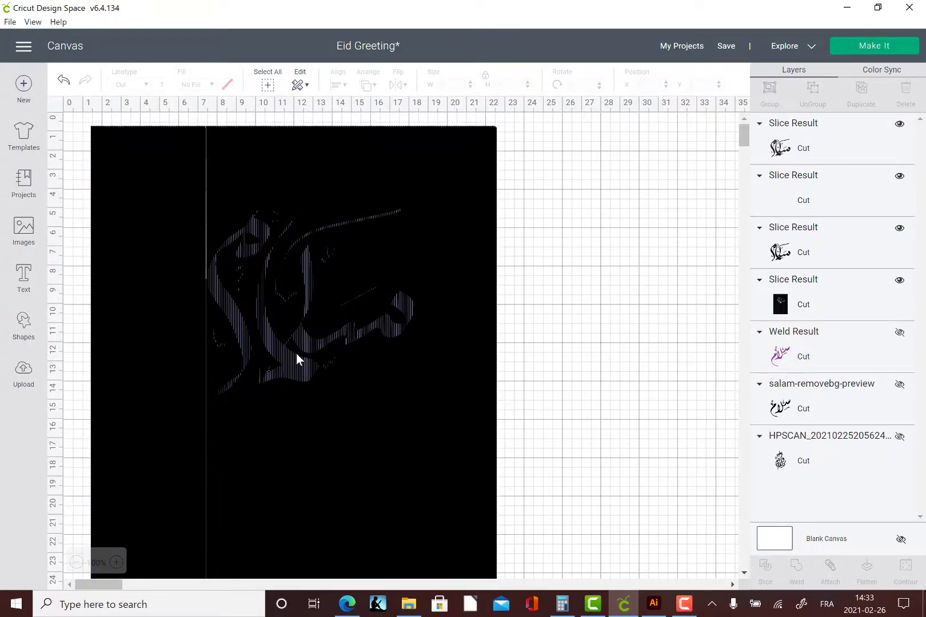
- Pull the slice pieces apart and delete the leftover black rectangle
left_click_drag(297, 359, 613, 375)
left_click_drag(317, 383, 622, 583)
left_click_drag(197, 201, 232, 253)
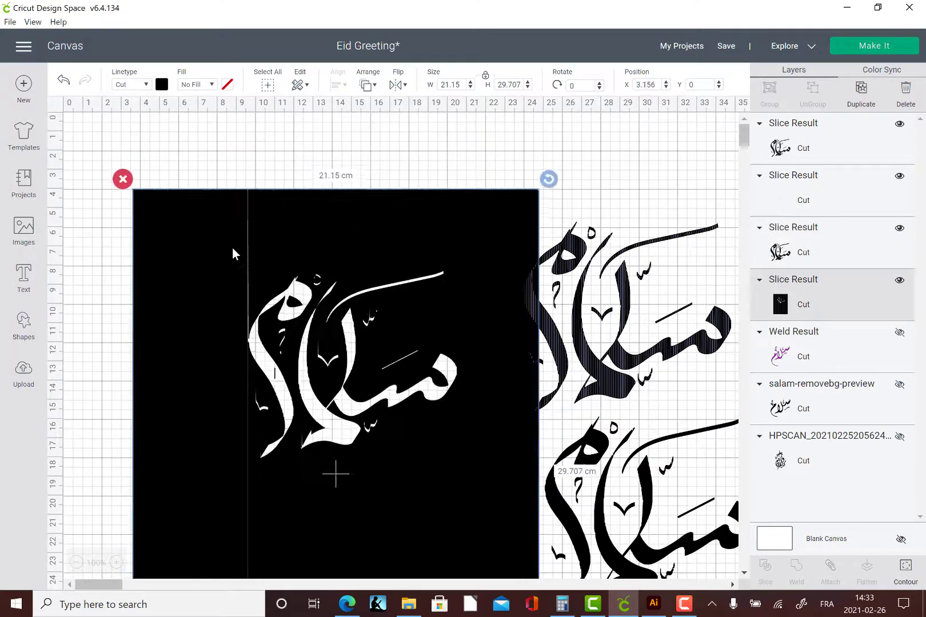
left_click(125, 182)
- Spread the two calligraphy pieces out and set the right-hand one to Draw
left_click_drag(580, 336, 221, 258)
left_click_drag(569, 434, 461, 286)
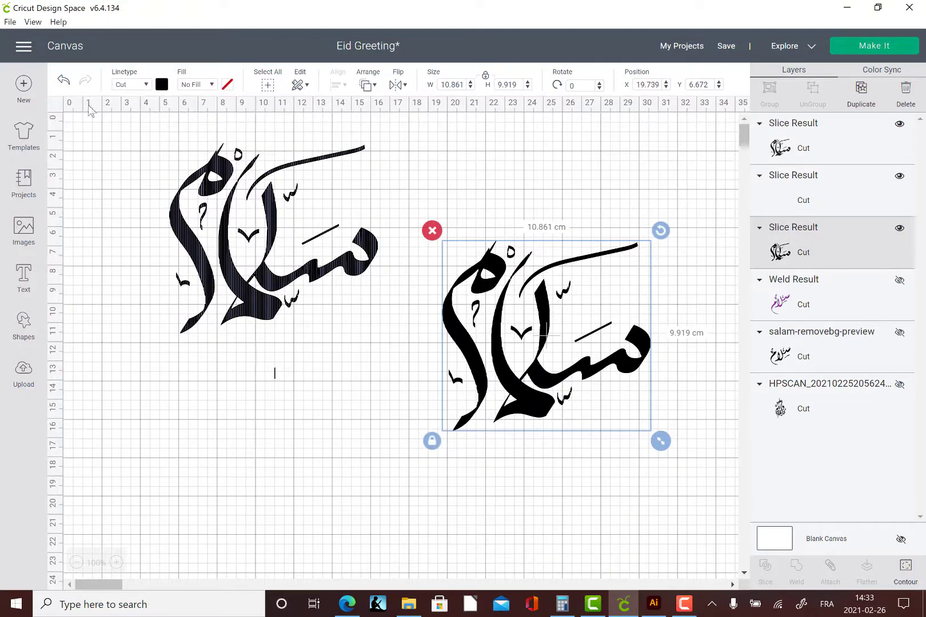
left_click(133, 85)
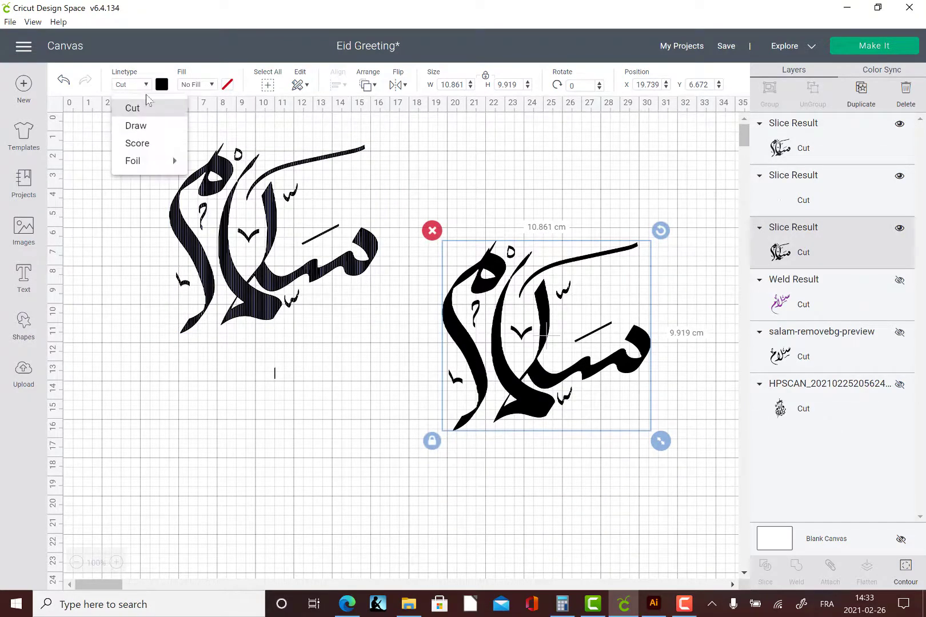
left_click(138, 128)
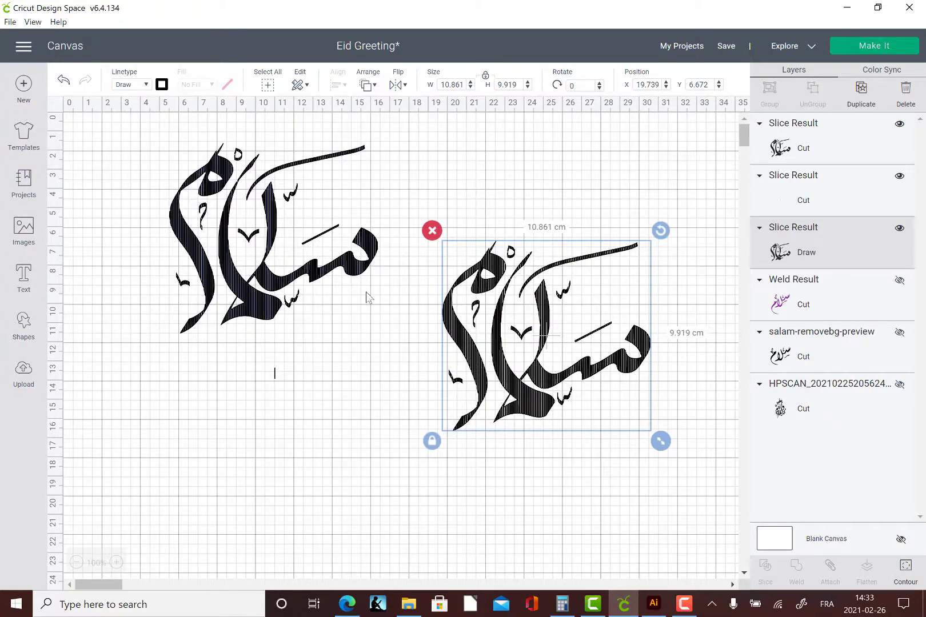
- Delete the right-hand calligraphy copy and select the tiny leftover sliver
left_click(275, 273)
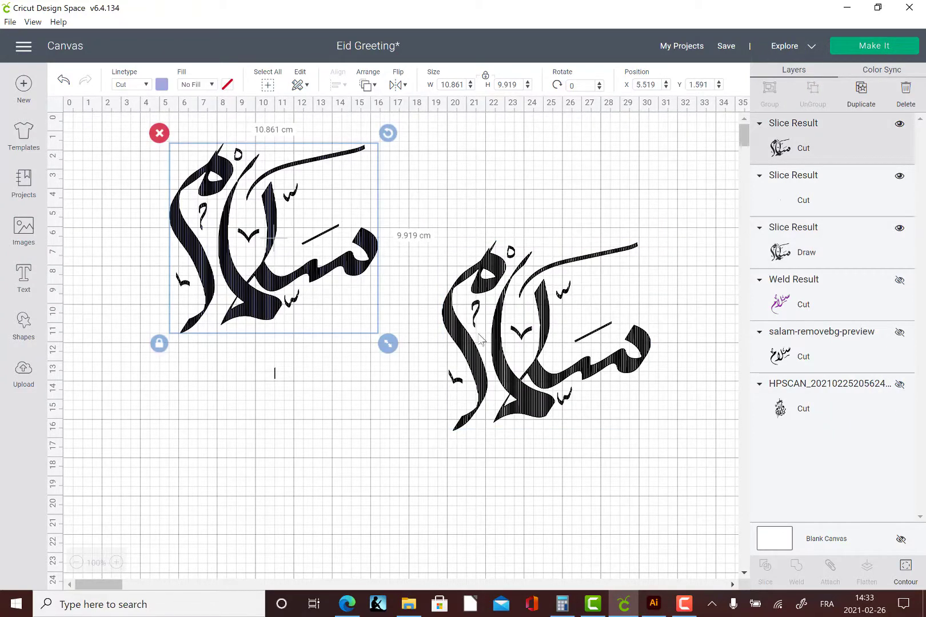
left_click(465, 346)
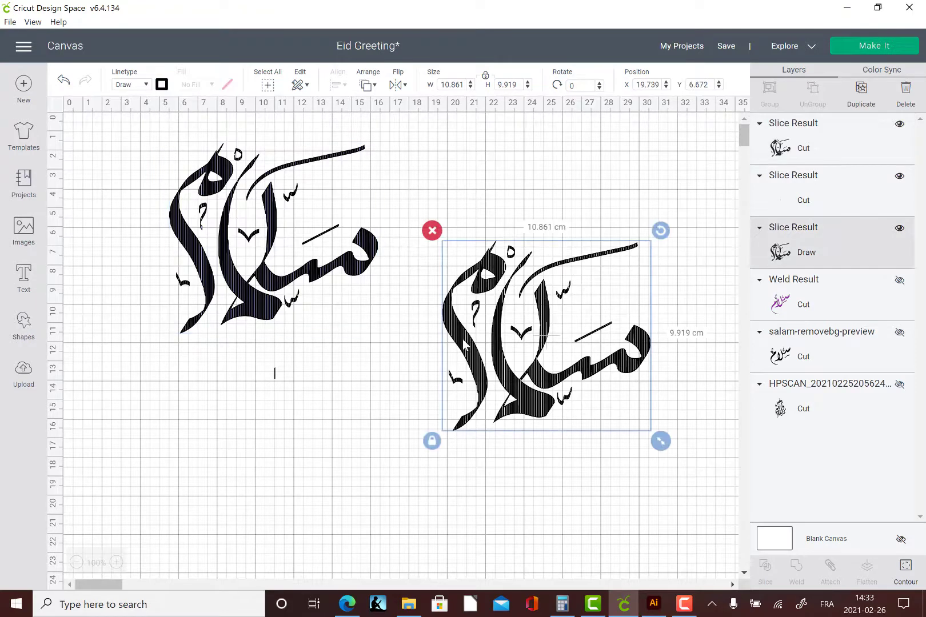
left_click(432, 230)
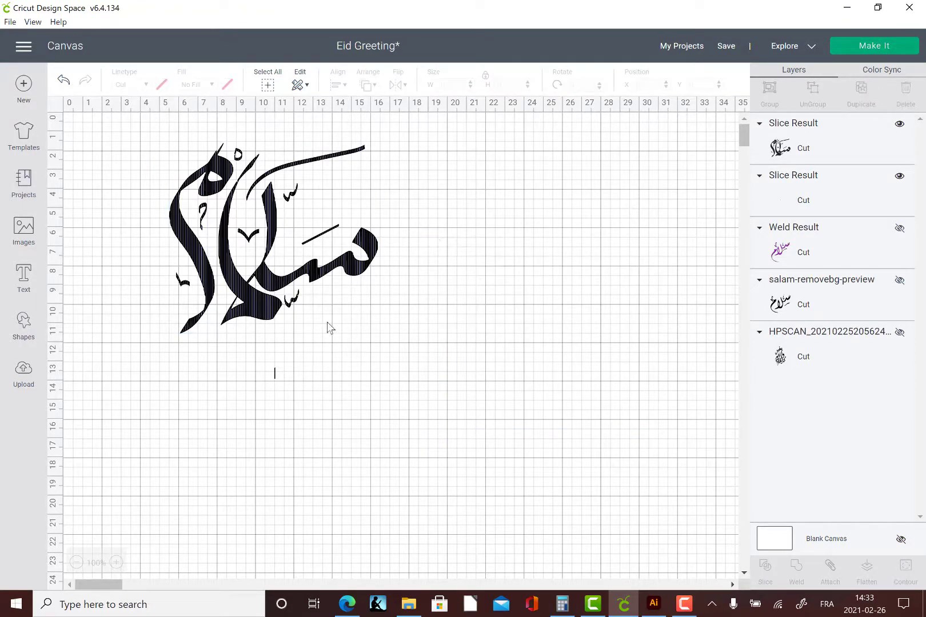
left_click(274, 374)
- Delete the leftover sliver and move the remaining calligraphy down slightly
left_click(264, 356)
left_click(232, 336)
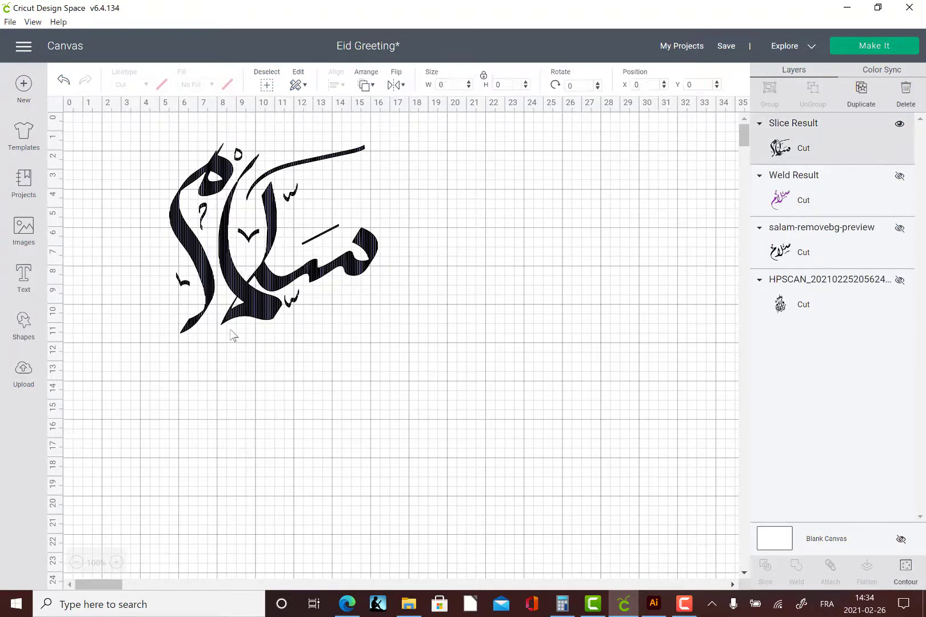
left_click_drag(231, 336, 215, 392)
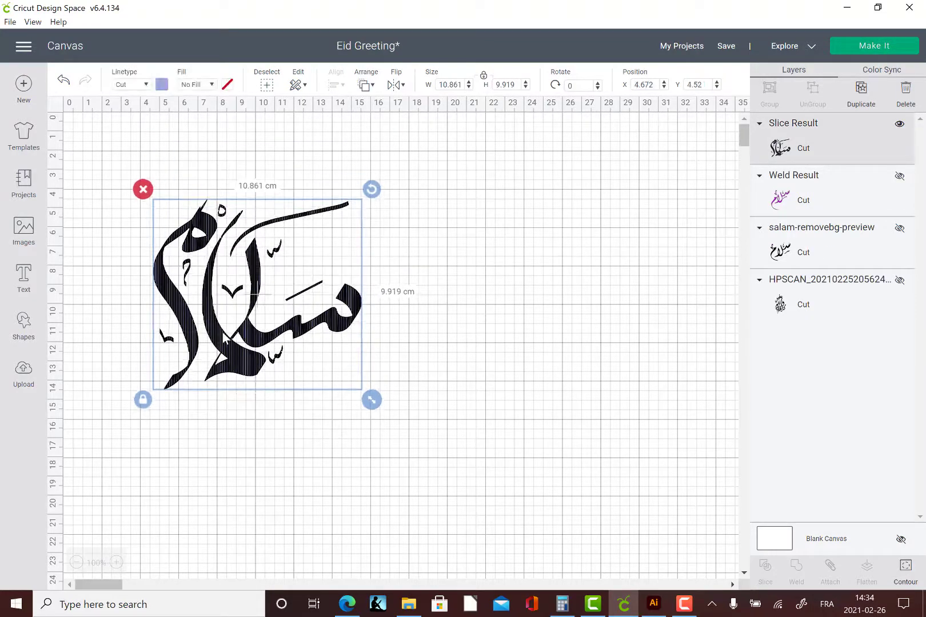
- Set the line-filled calligraphy to Draw with a Black pen
left_click(163, 85)
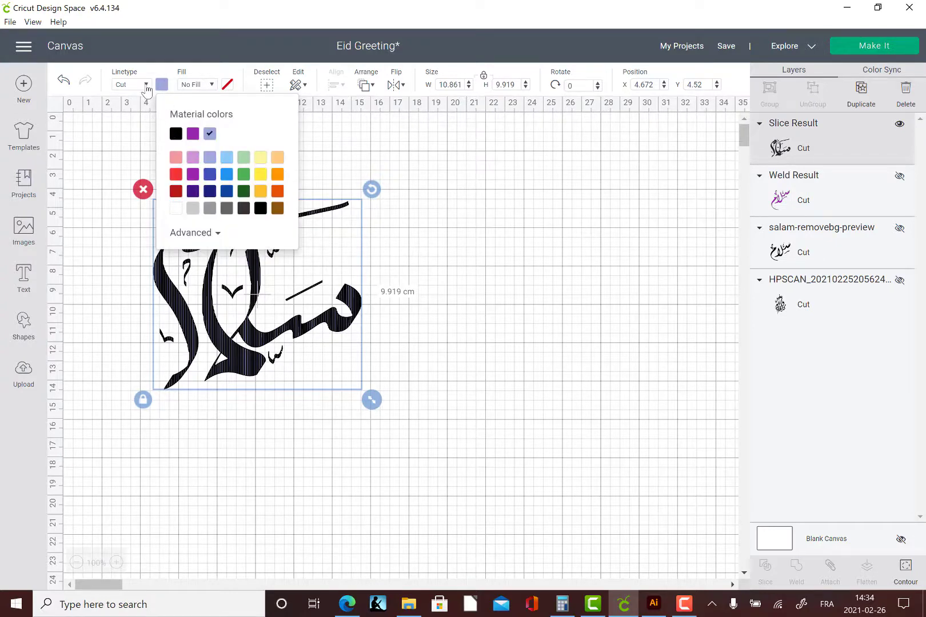
left_click(147, 84)
left_click(140, 129)
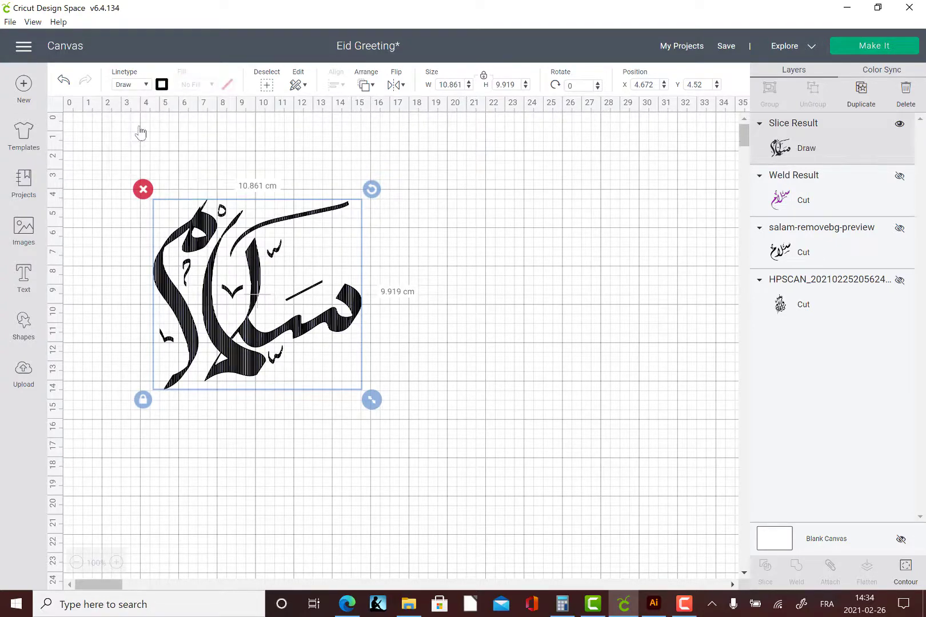
left_click(162, 85)
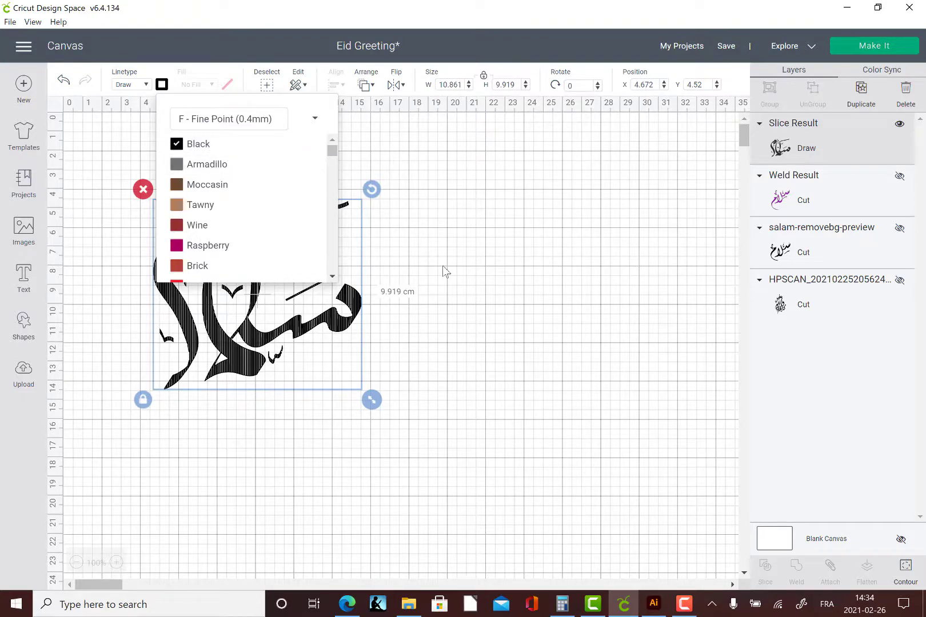
left_click(446, 271)
- Resize the calligraphy to 7.614 × 6.289 cm with proportions unlocked, then relock them
left_click(354, 269)
left_click_drag(373, 400, 316, 349)
left_click(153, 352)
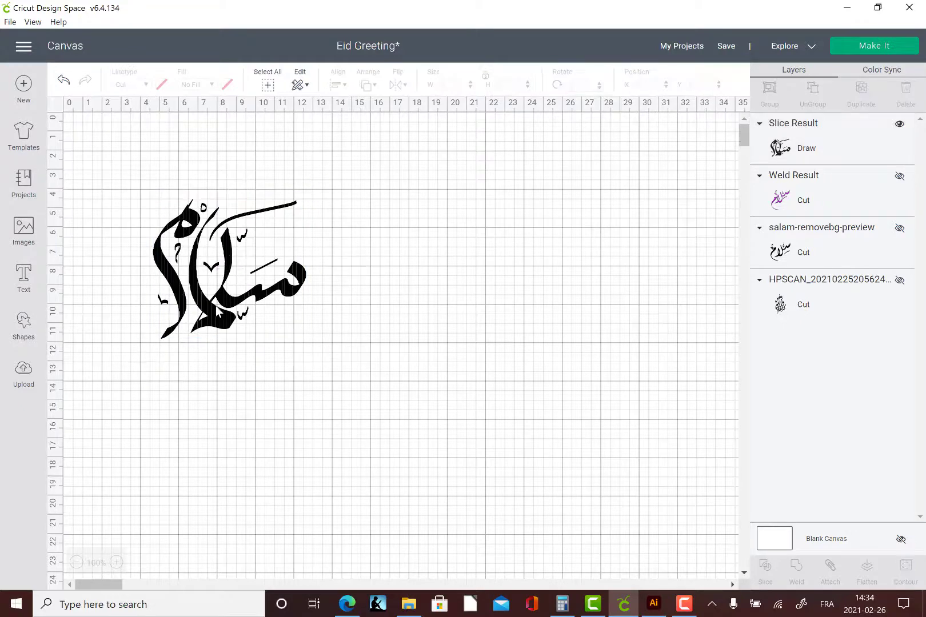
left_click(215, 305)
left_click(149, 350)
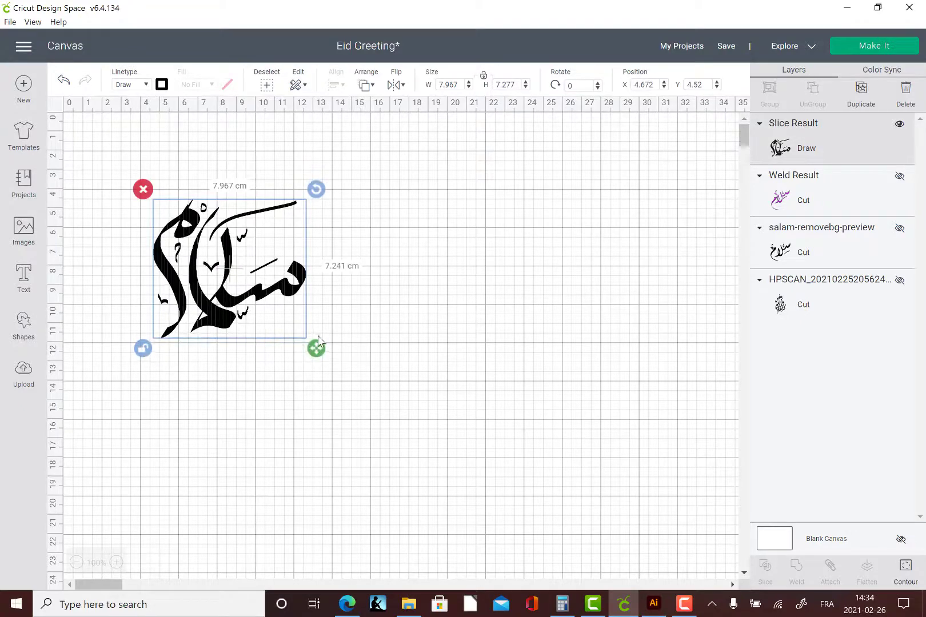
mouse_move(317, 346)
left_mouse_down()
mouse_move(325, 326)
mouse_move(313, 340)
mouse_move(308, 328)
left_mouse_up()
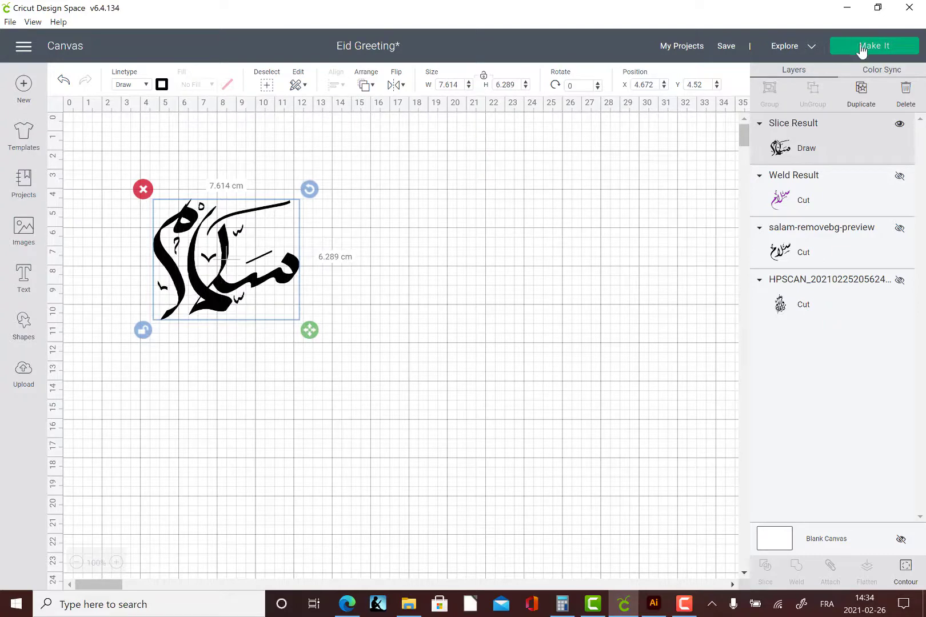
left_click(143, 330)
- Send the design to the mat, shift it slightly right, and continue
left_click(870, 55)
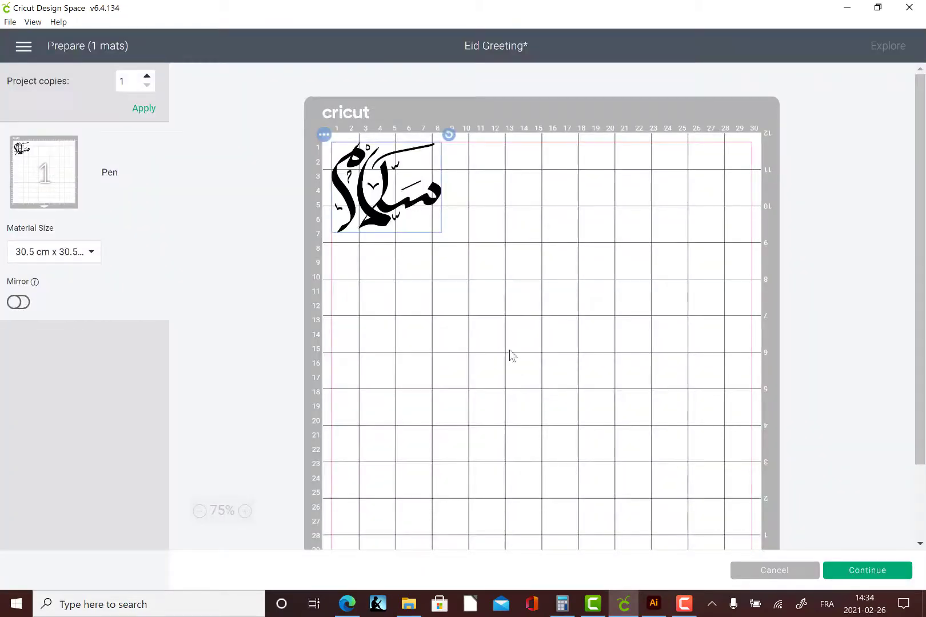
left_click_drag(370, 182, 404, 191)
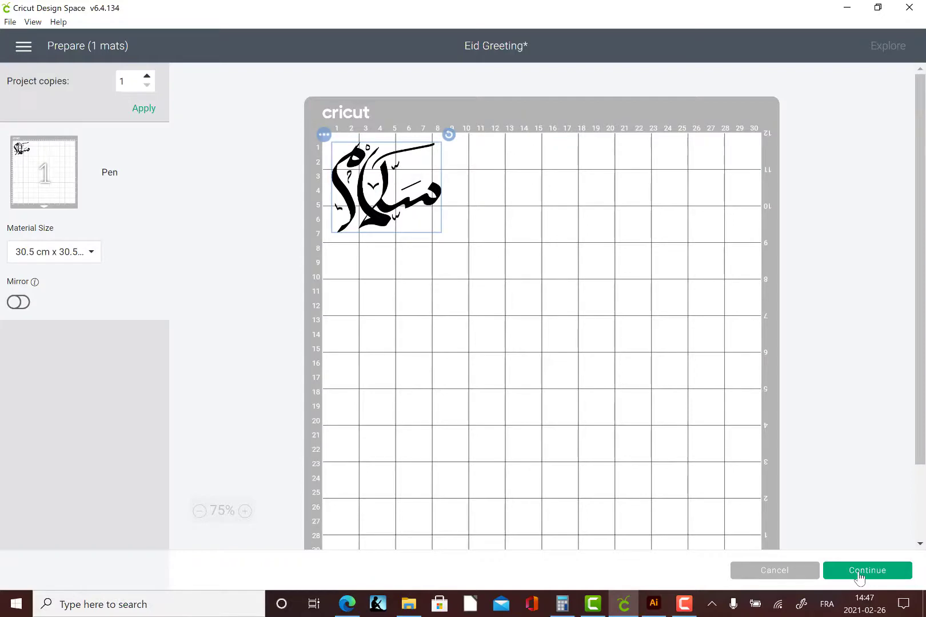
left_click(859, 572)
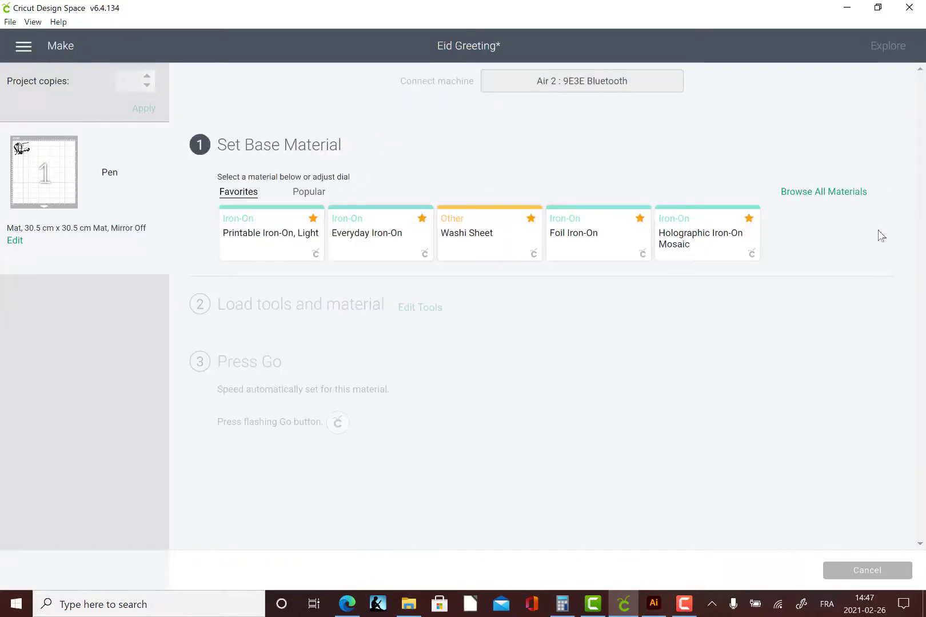
- Search materials for 'card' and set Light Cardstock – 65 lb (176 gsm)
left_click(821, 192)
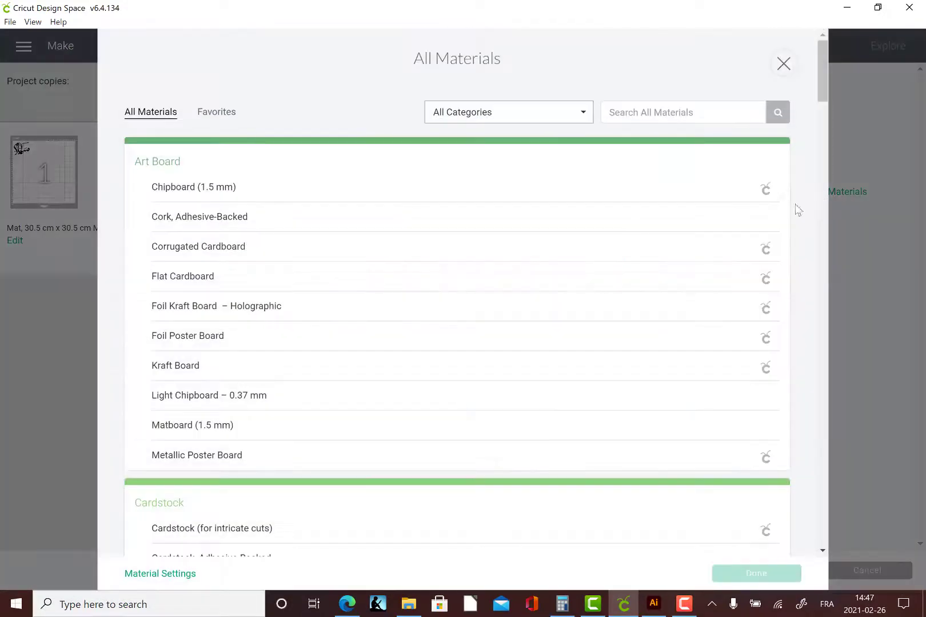
left_click(620, 112)
type("card")
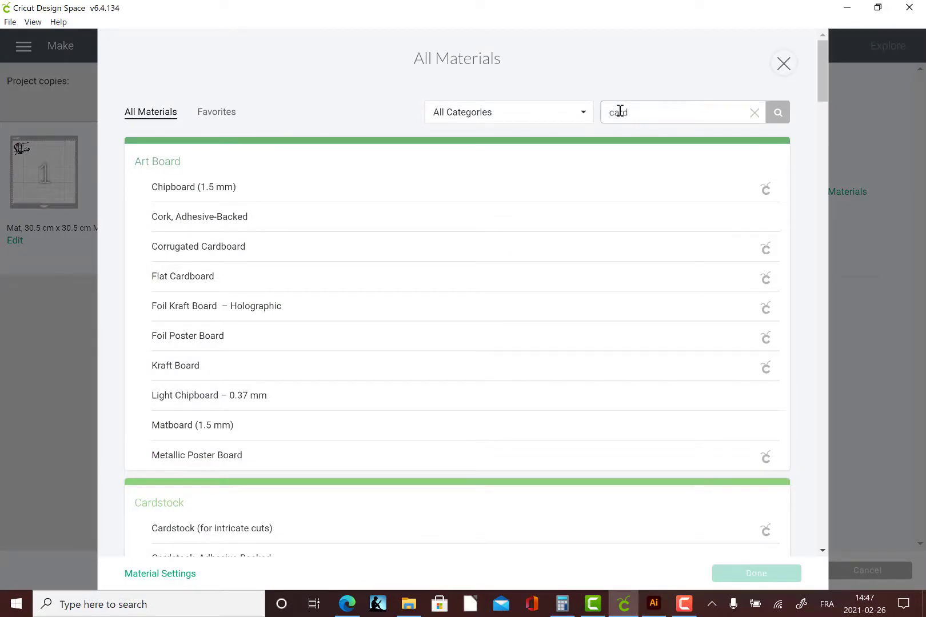
key("Return")
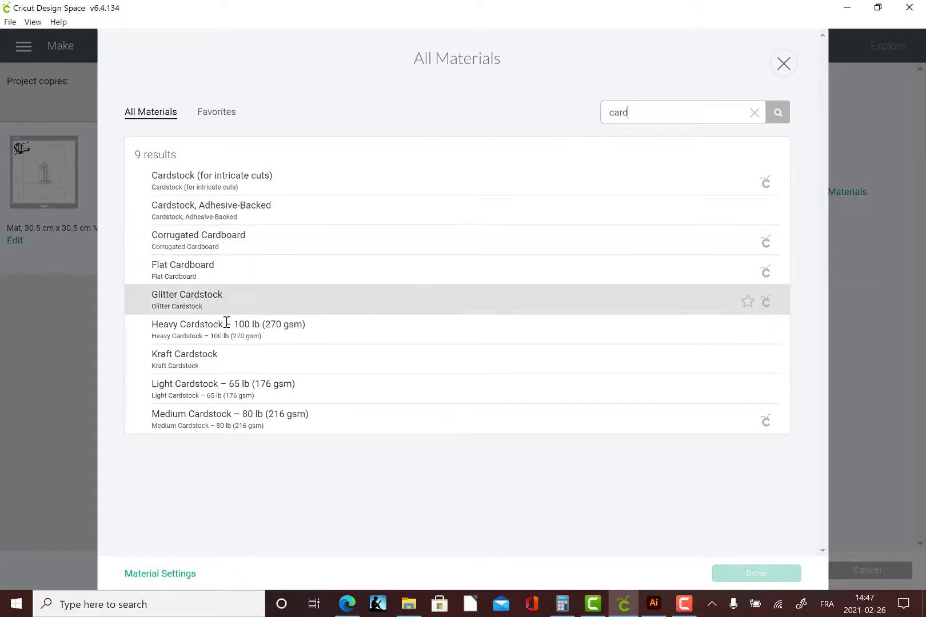
left_click(229, 392)
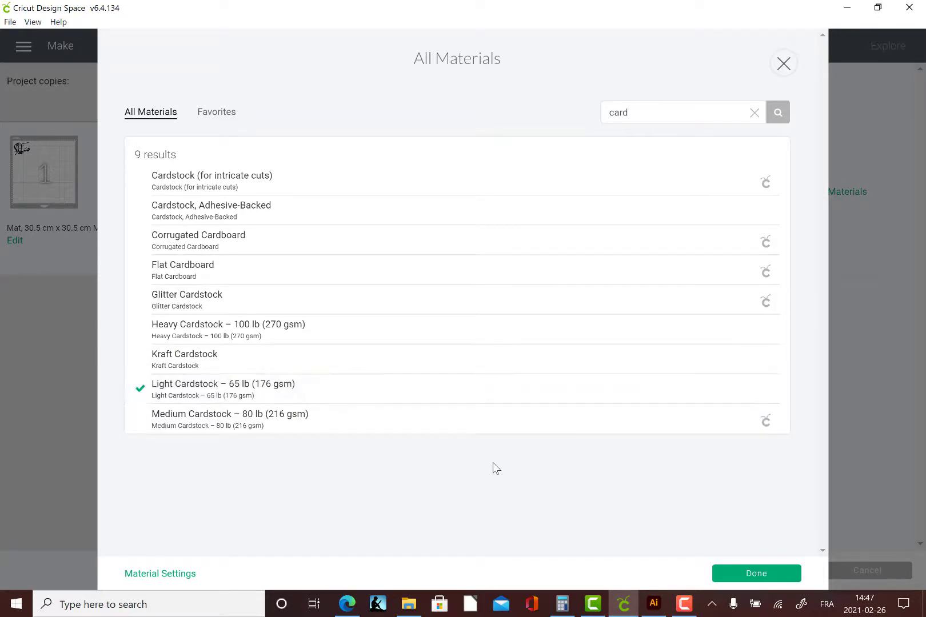
left_click(736, 574)
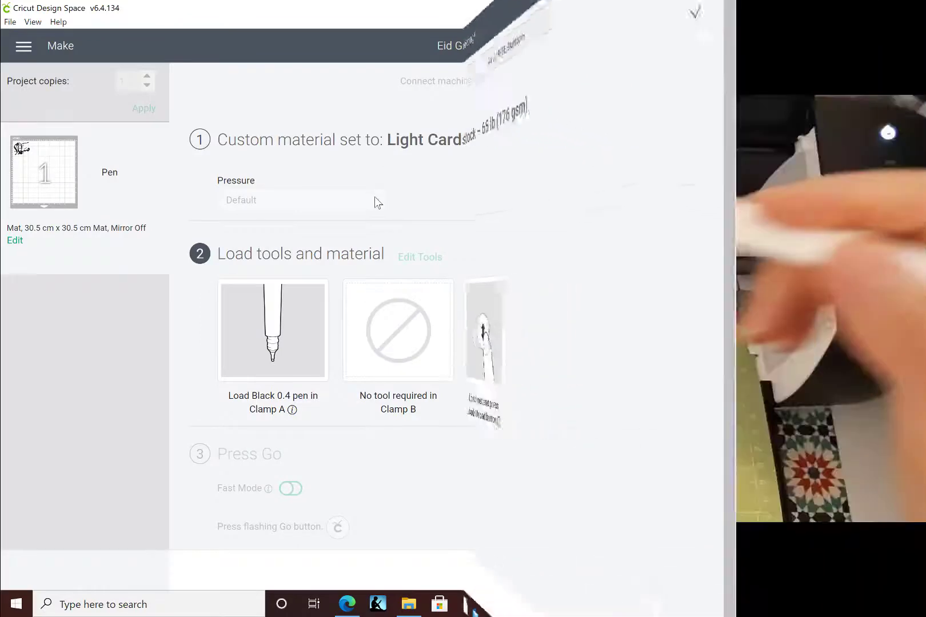